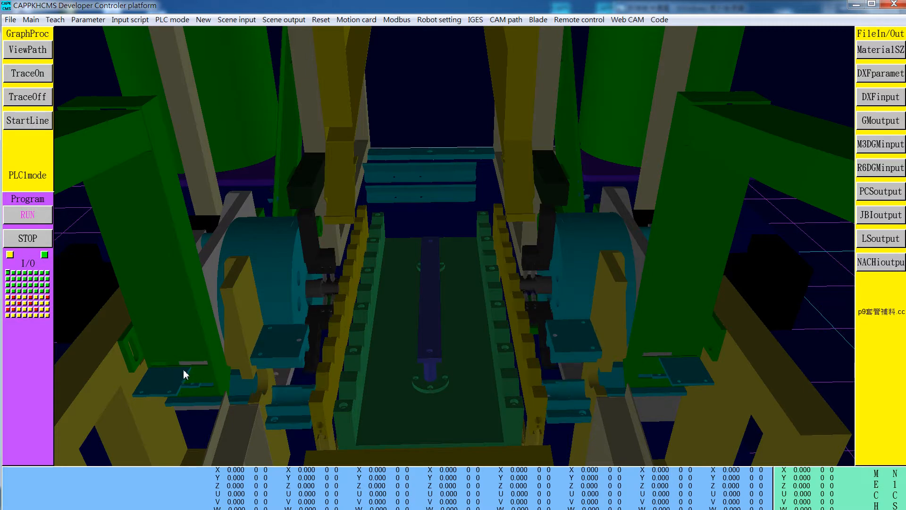
# Switch to SOLIDWORKS 2017 and open YF07.STEP from the SAM11 folder, dismissing the rebuild error report
pyautogui.press('super')
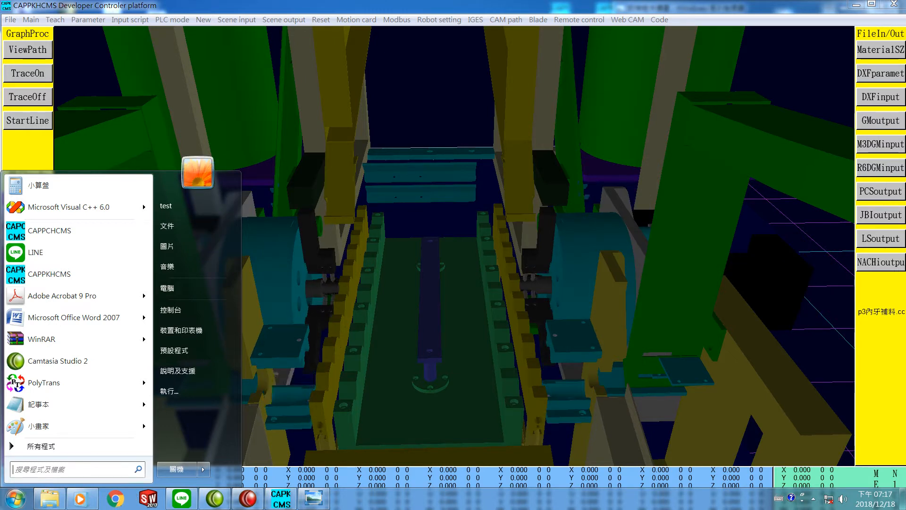
pyautogui.click(150, 501)
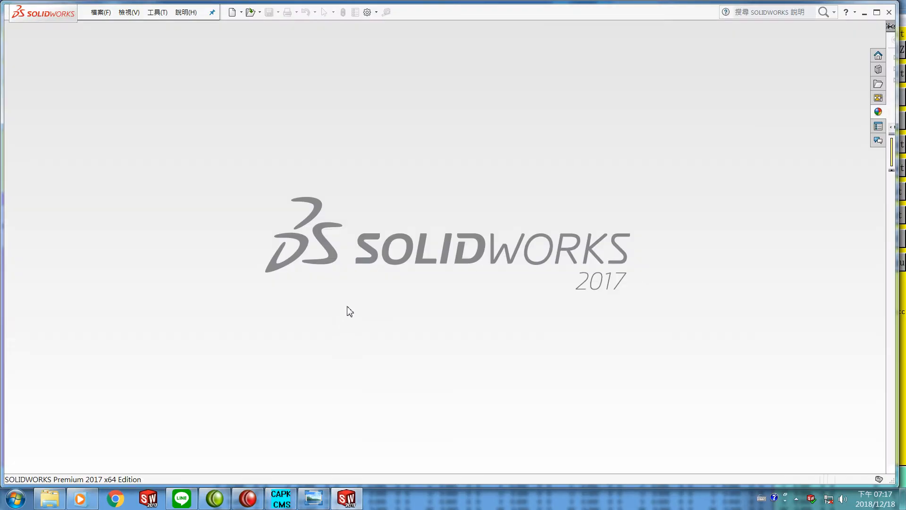
pyautogui.click(100, 13)
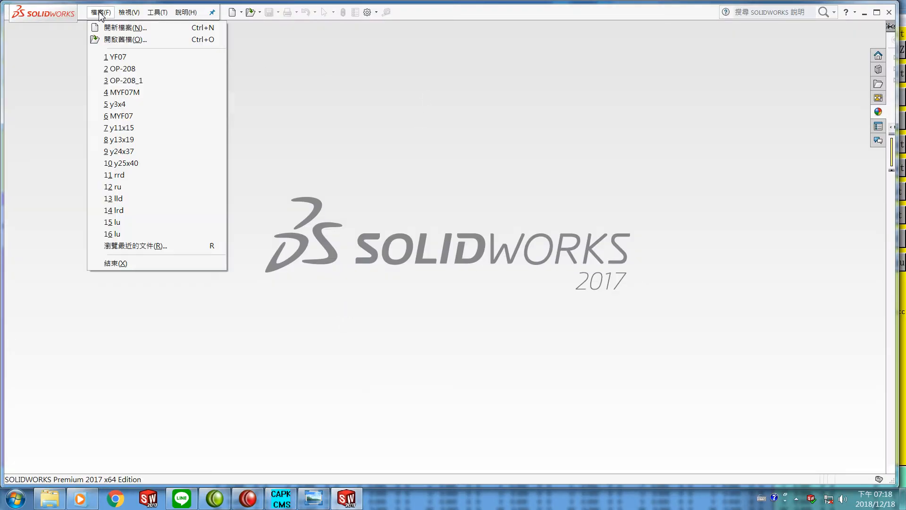
pyautogui.click(122, 41)
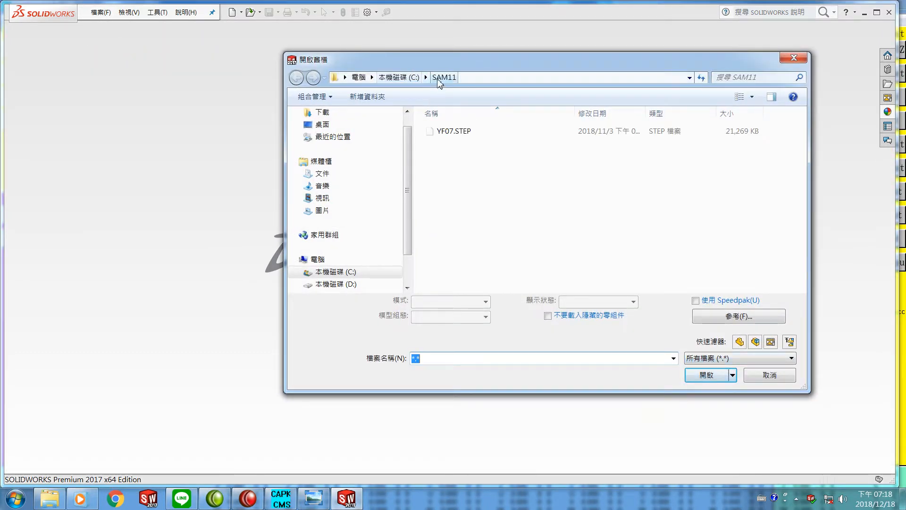
pyautogui.click(456, 134)
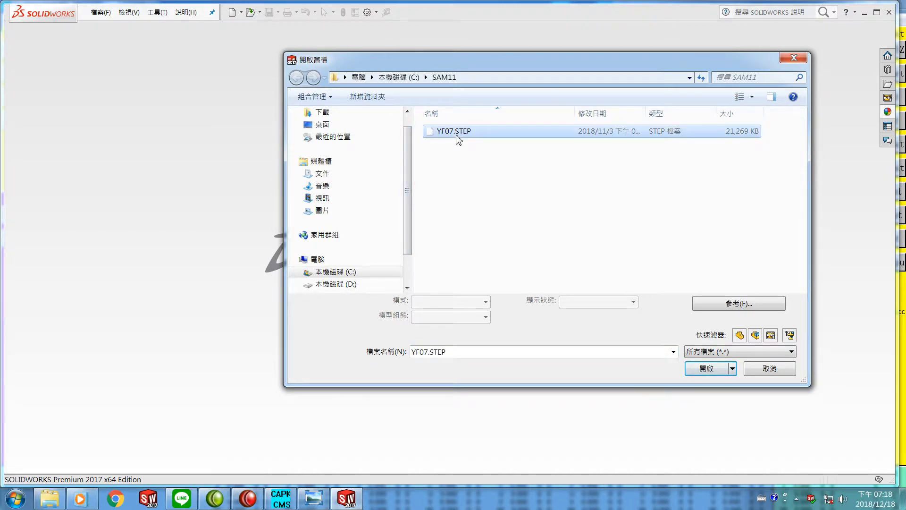
pyautogui.click(707, 370)
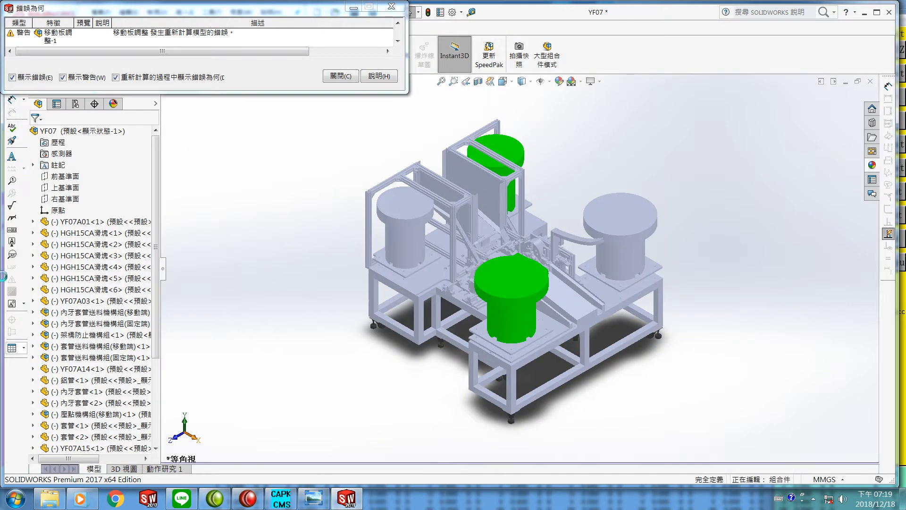
pyautogui.click(339, 77)
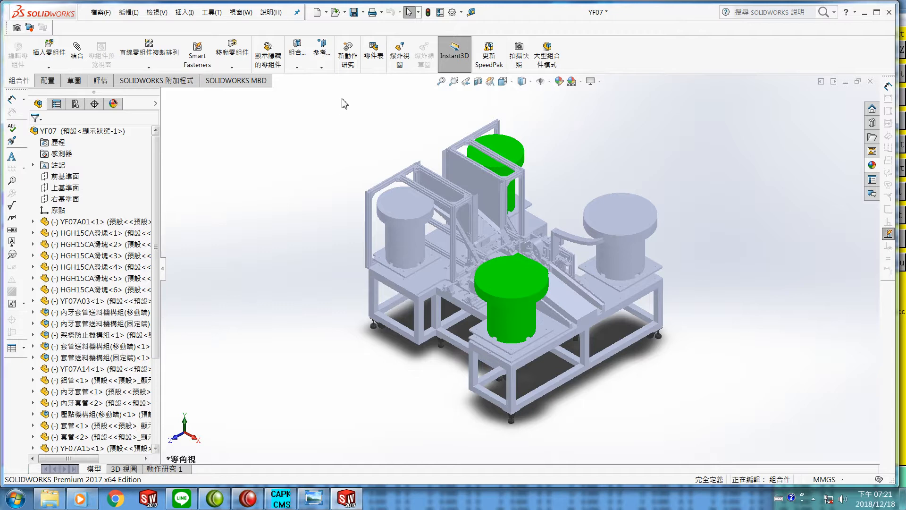
# Select all components of the assembly and rotate them 90° about X with Rotate Component by Delta XYZ
pyautogui.moveTo(341, 98); pyautogui.dragTo(694, 438)
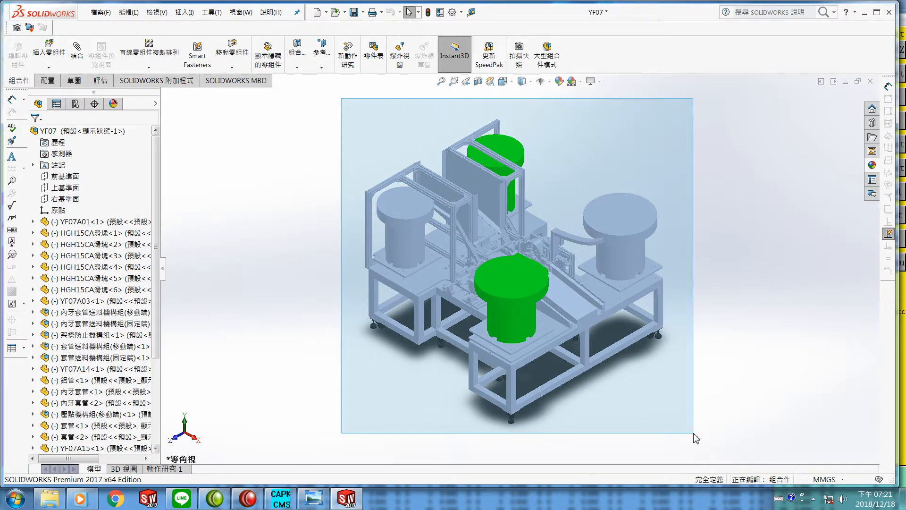
pyautogui.moveTo(694, 438); pyautogui.dragTo(698, 439)
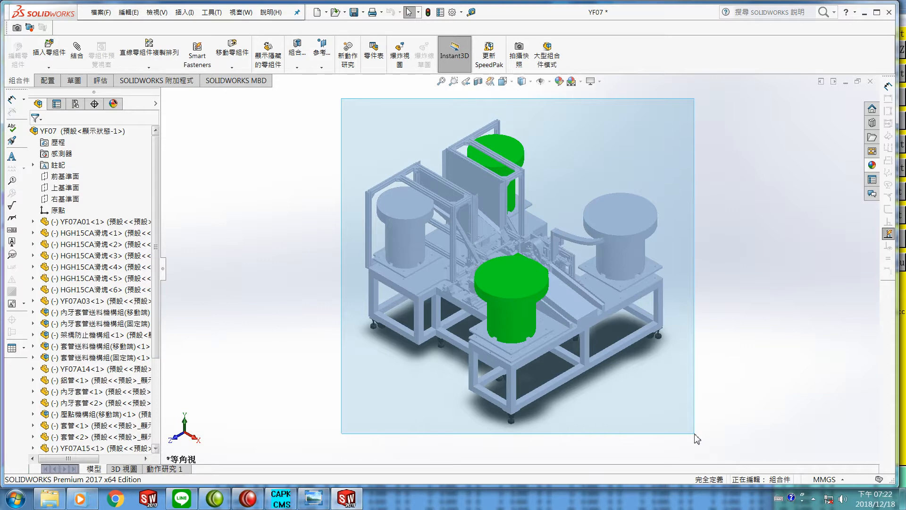
pyautogui.moveTo(695, 434); pyautogui.dragTo(694, 435)
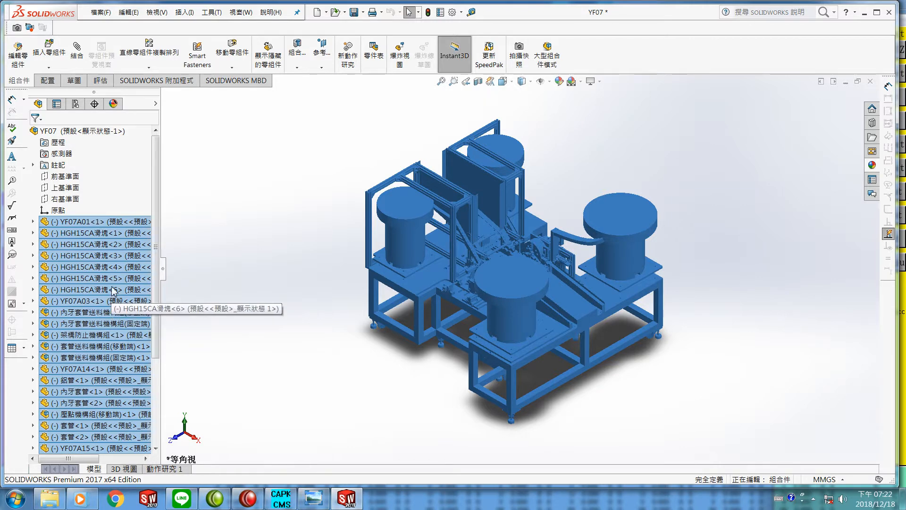
pyautogui.click(232, 68)
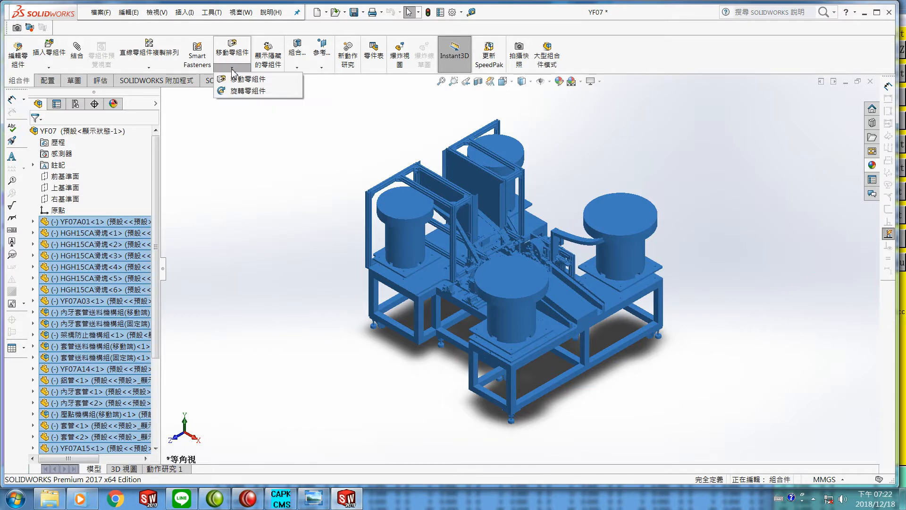
pyautogui.click(246, 91)
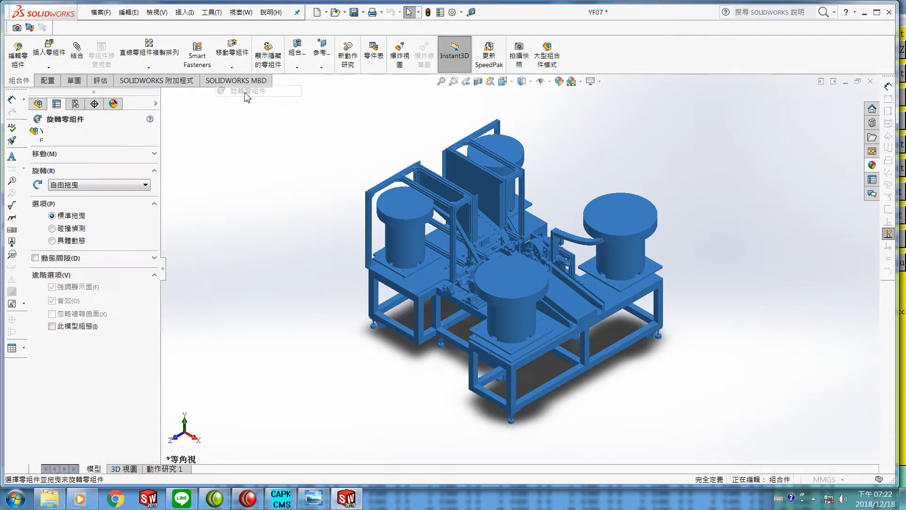
pyautogui.click(146, 185)
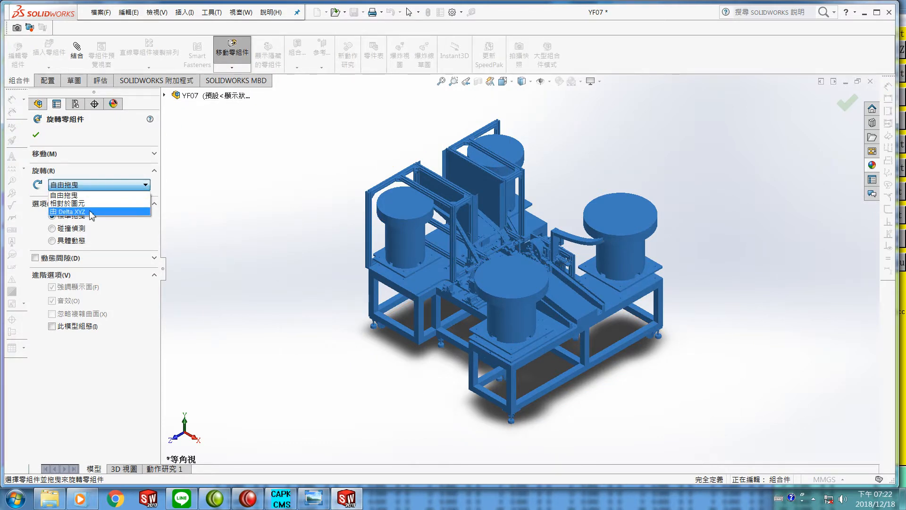
pyautogui.click(90, 211)
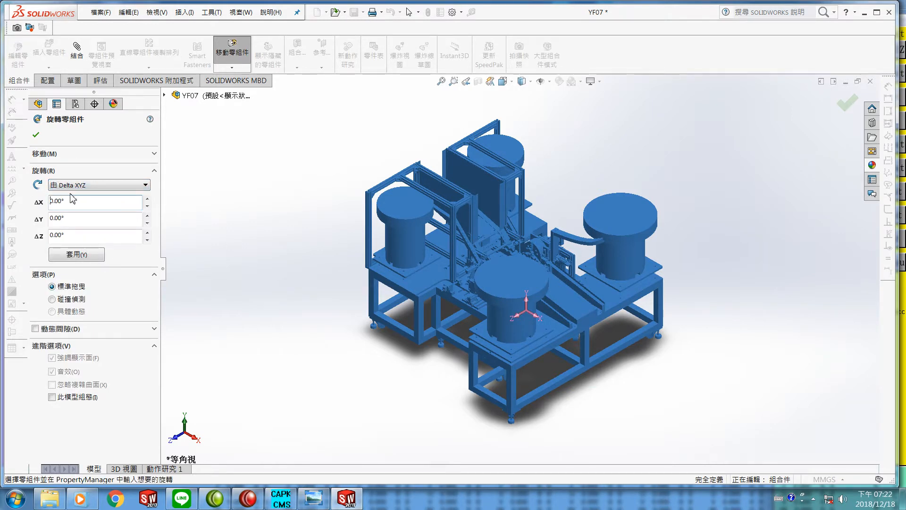
pyautogui.click(72, 198)
pyautogui.write('9')
pyautogui.click(77, 257)
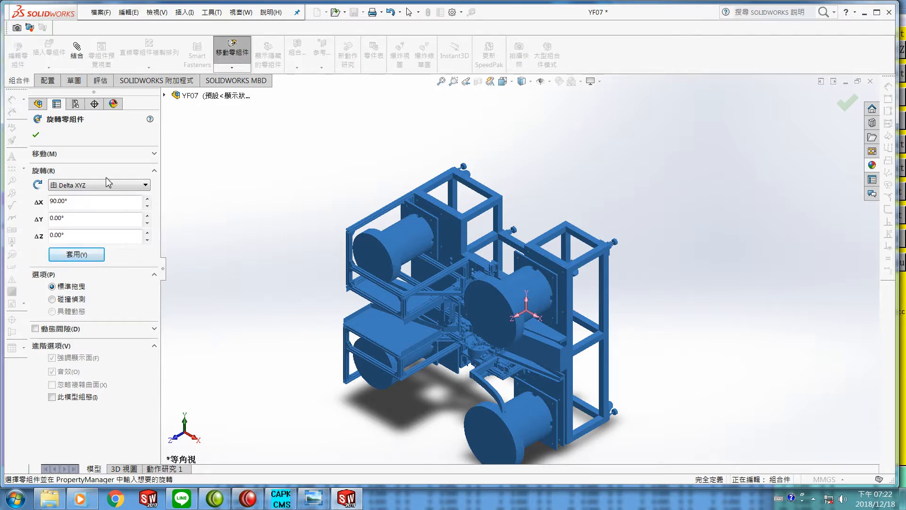
pyautogui.click(36, 136)
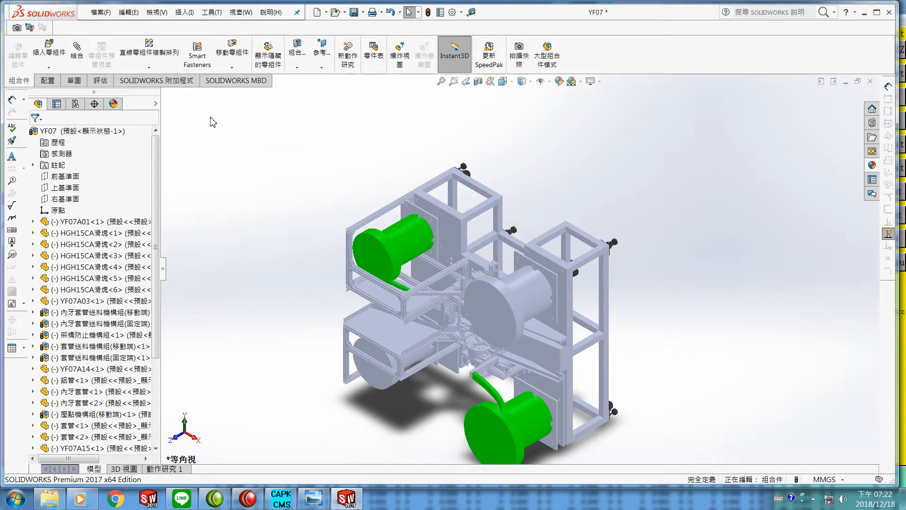
# Save the assembly as YF07 in the SAM11 folder without rebuilding, including all modified components
pyautogui.click(99, 13)
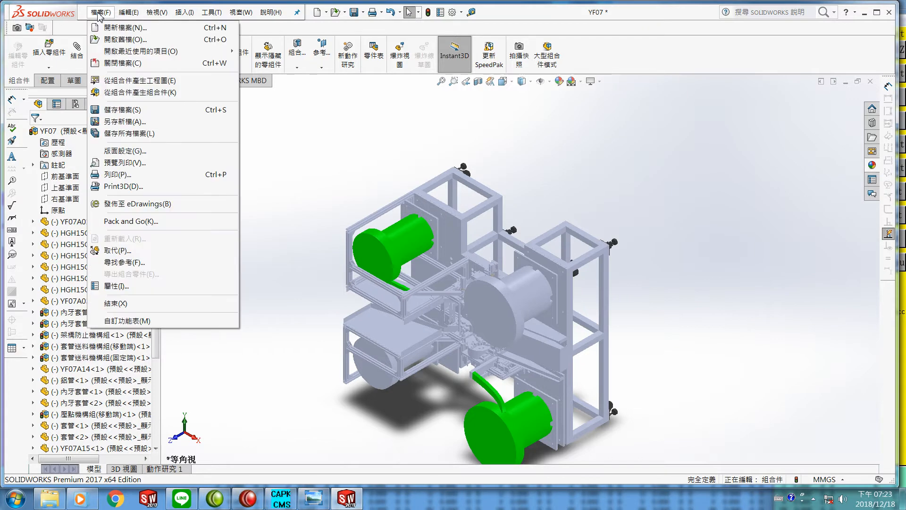
pyautogui.click(111, 111)
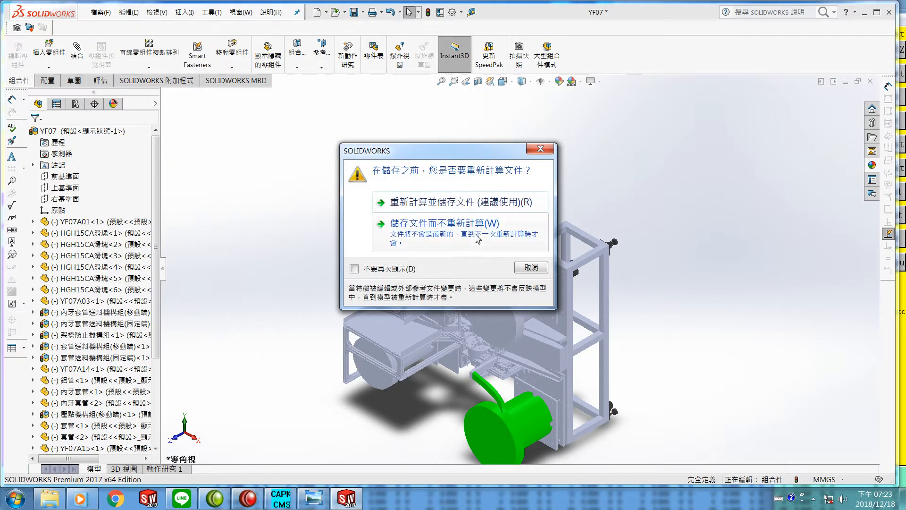
pyautogui.click(442, 228)
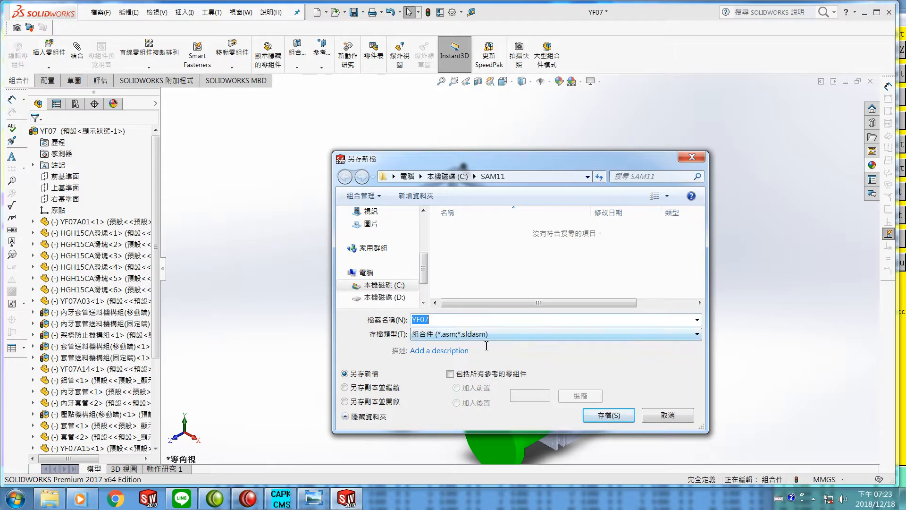
pyautogui.click(609, 416)
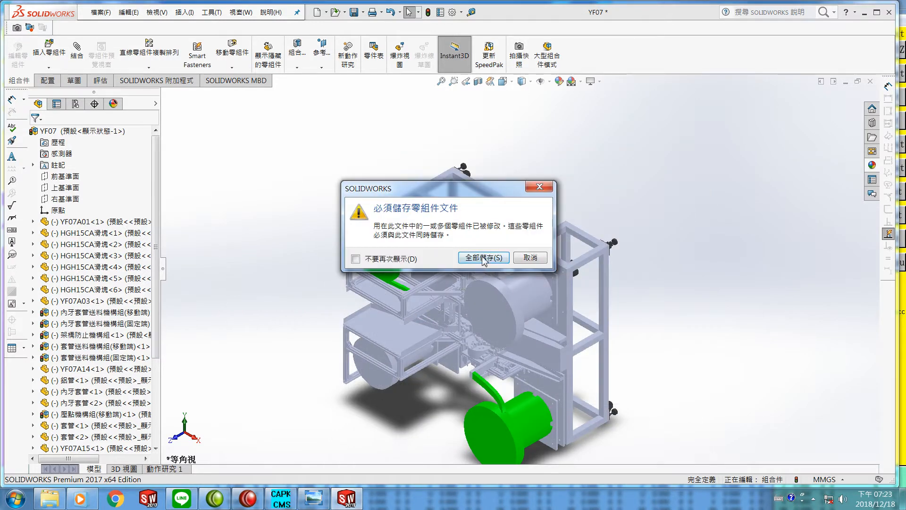
pyautogui.click(484, 257)
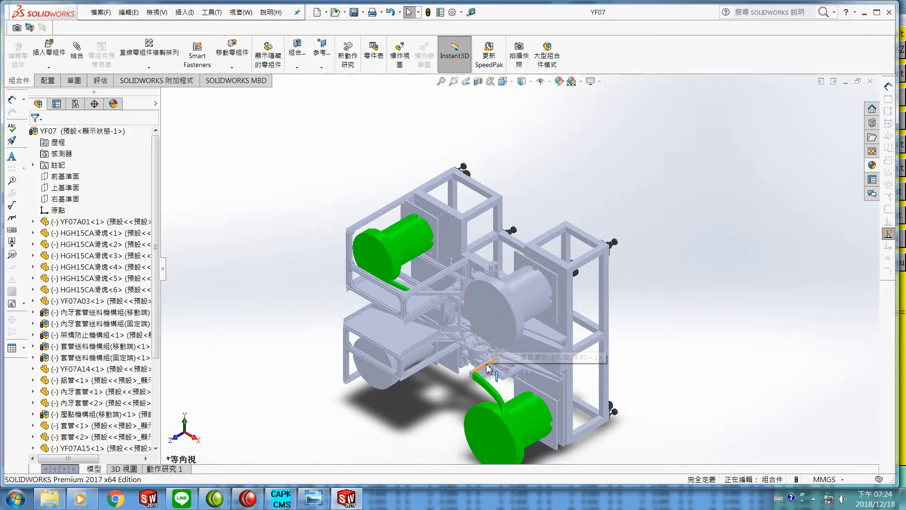
# Open the small two-hole plate YF07D13 from the assembly as its own part, declining feature recognition
pyautogui.moveTo(486, 361); pyautogui.dragTo(467, 130, button='middle')
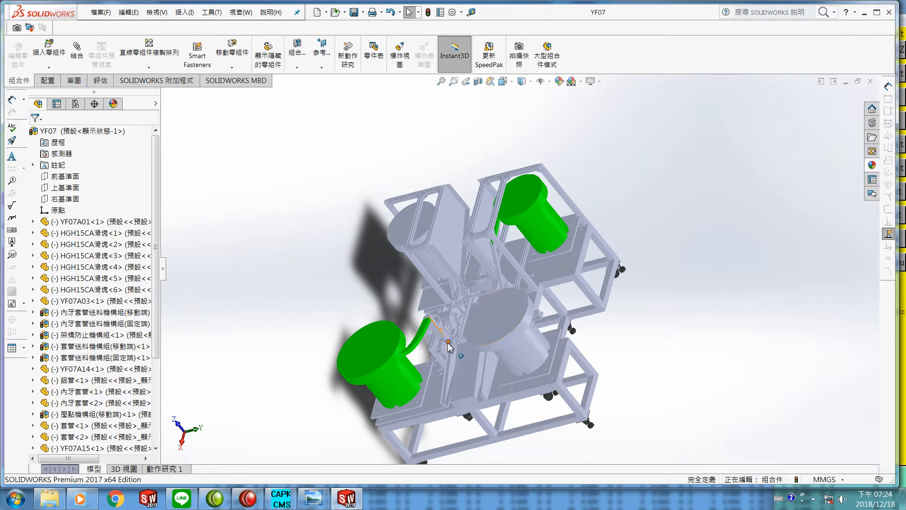
pyautogui.scroll(-5, 483, 314)
pyautogui.scroll(-8, 482, 314)
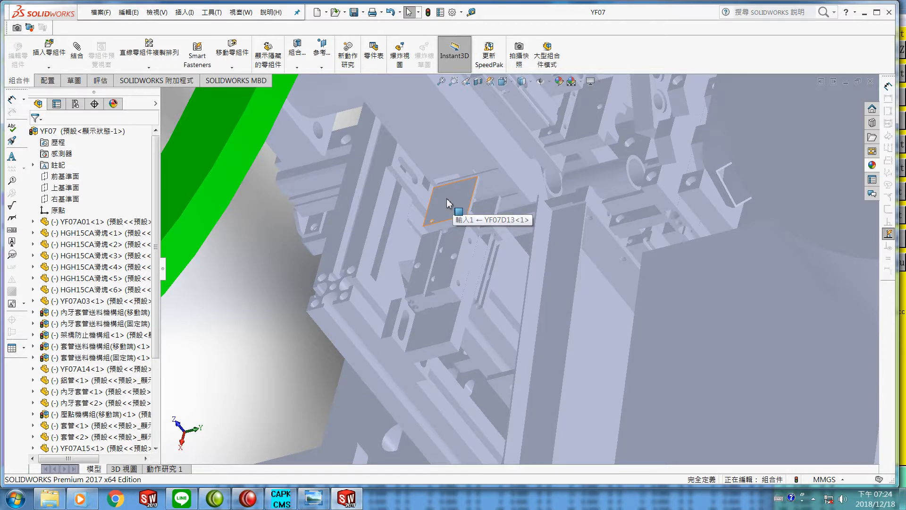
pyautogui.click(448, 203)
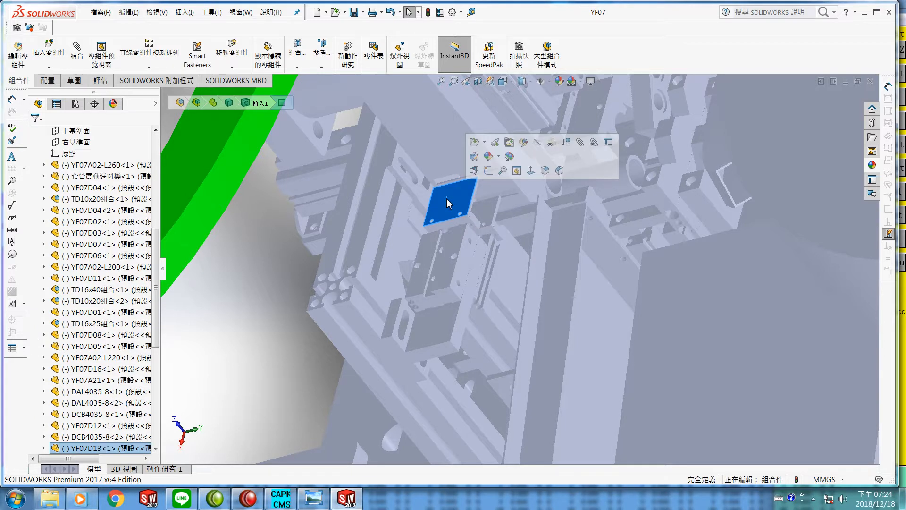
pyautogui.click(90, 451)
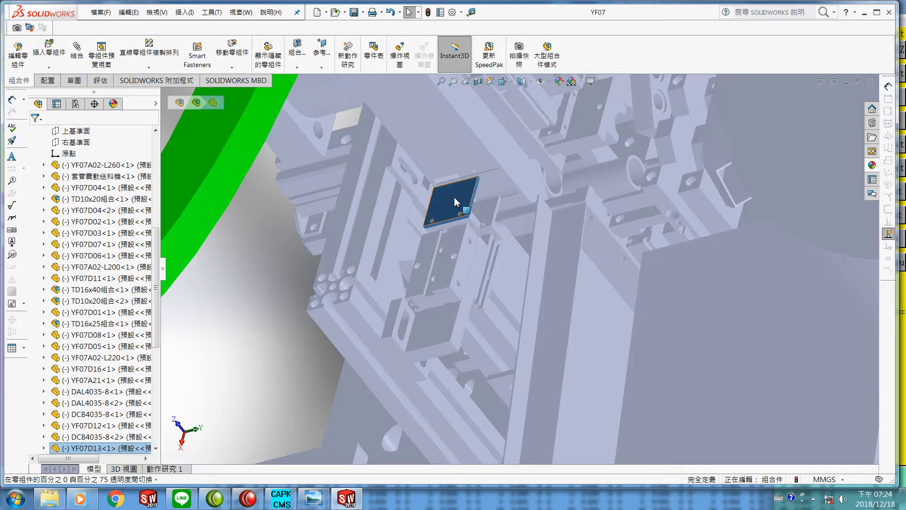
pyautogui.rightClick(456, 202)
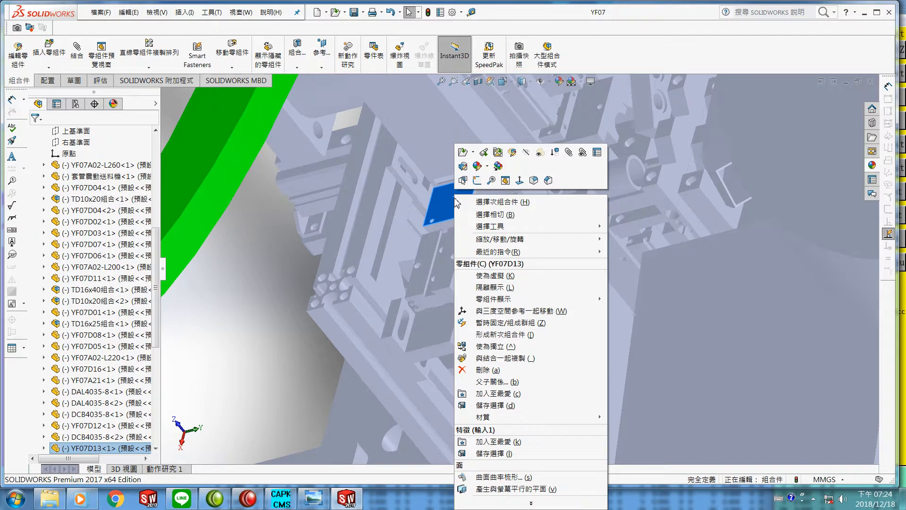
pyautogui.click(463, 154)
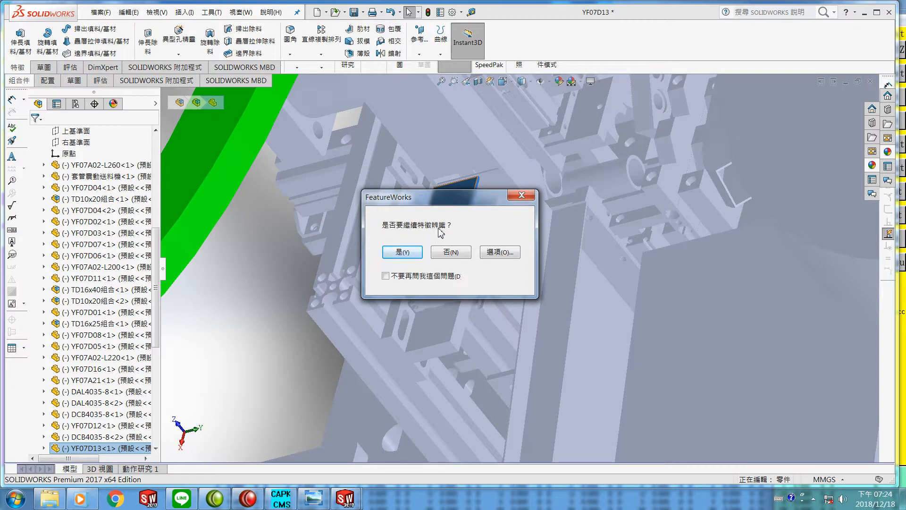
pyautogui.click(450, 252)
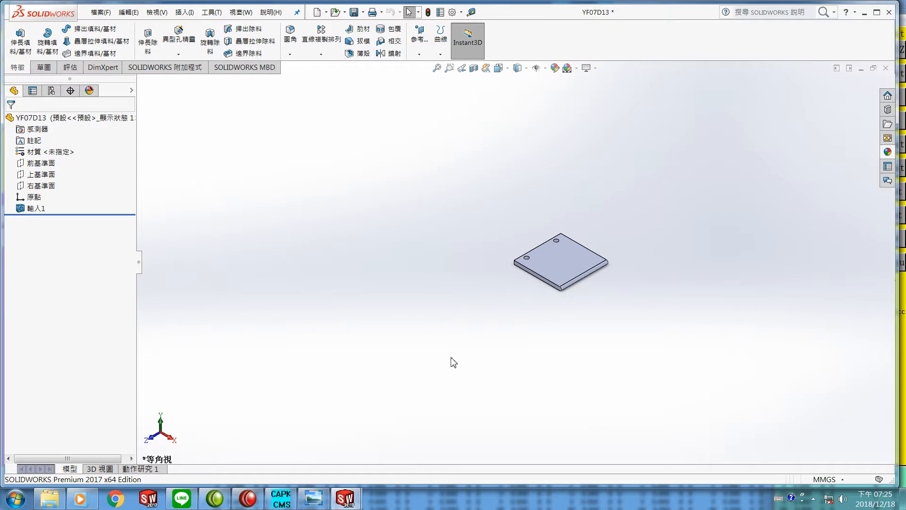
pyautogui.moveTo(361, 505)
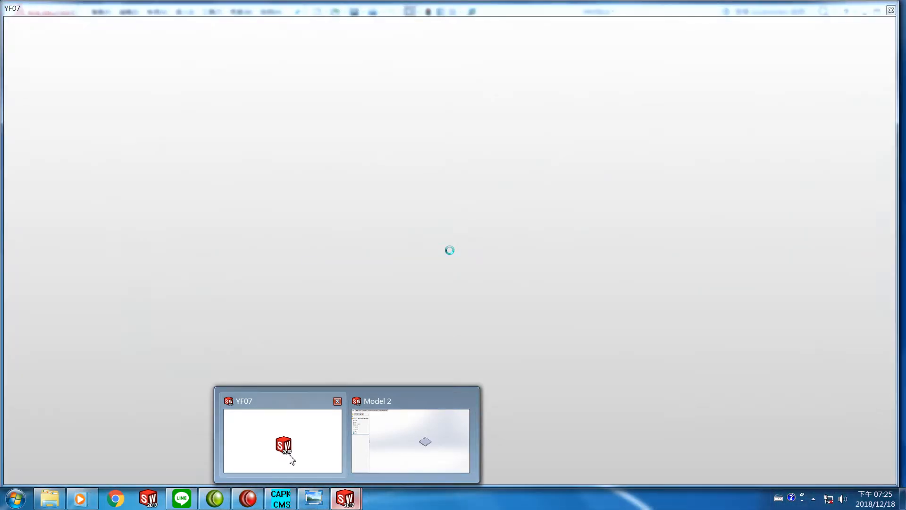
pyautogui.moveTo(274, 454)
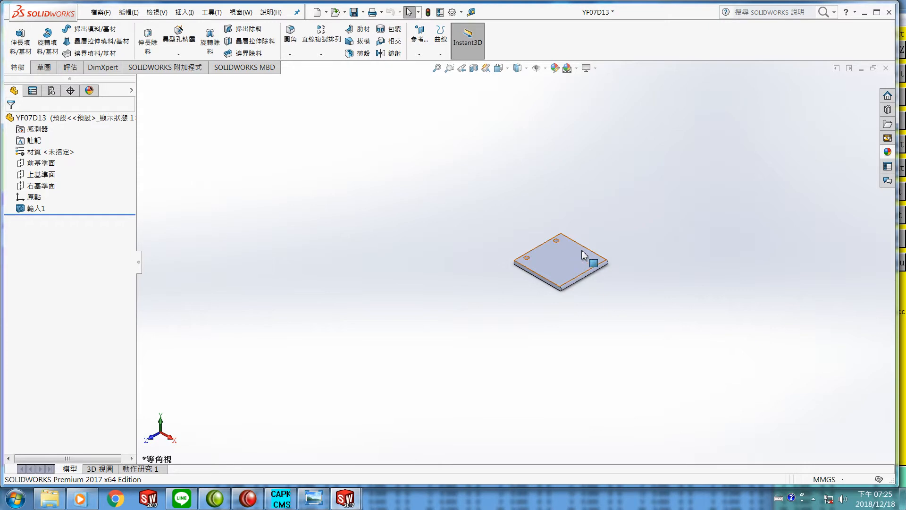
# Orient the view normal to the plate's large two-hole face and start a sketch on that face
pyautogui.rightClick(557, 258)
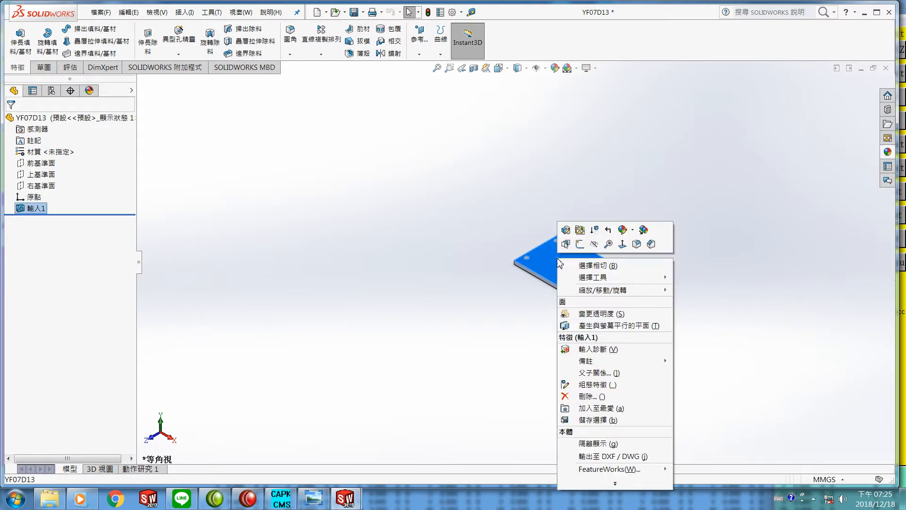
pyautogui.click(622, 247)
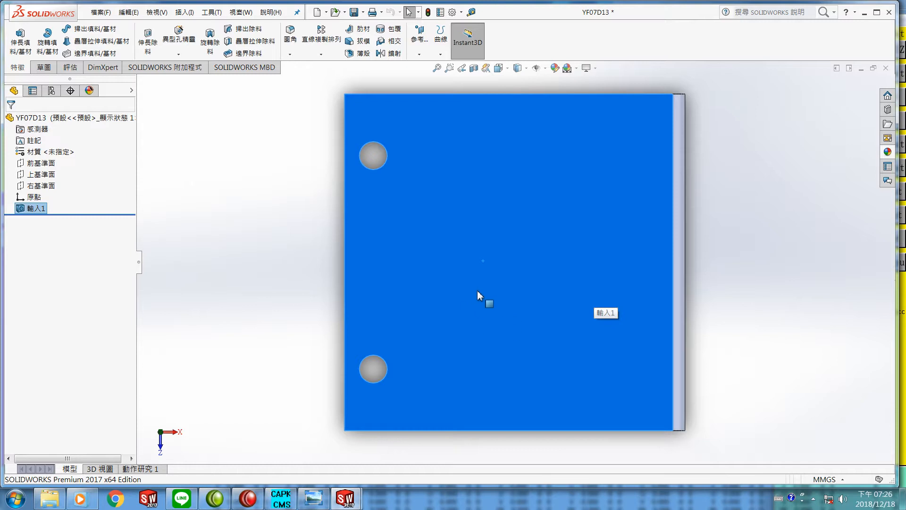
pyautogui.click(43, 70)
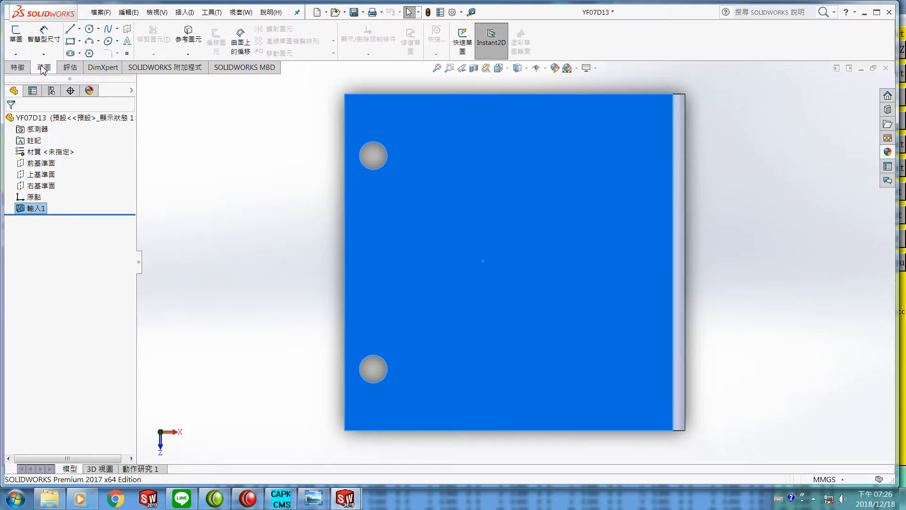
pyautogui.click(16, 44)
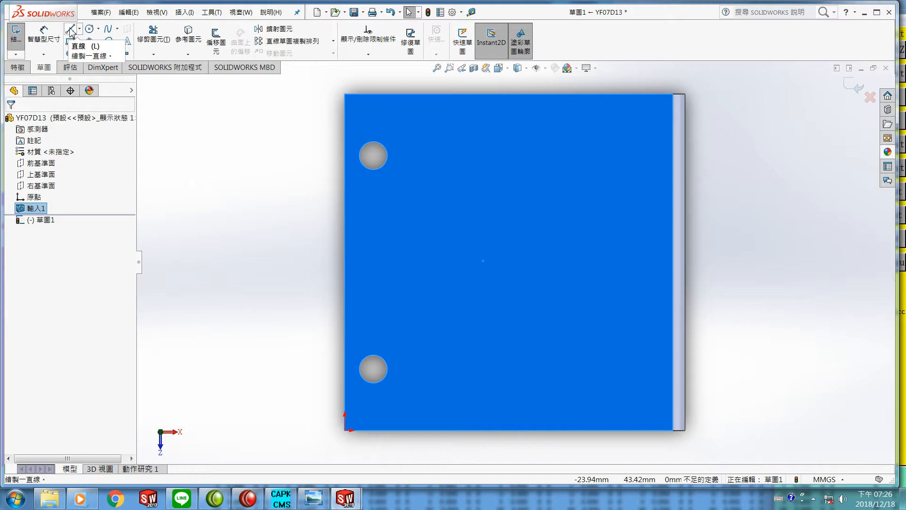
# Trace the face's rectangular outline with four connected lines from corner to corner, 40 mm wide, closing it at the starting corner
pyautogui.click(71, 31)
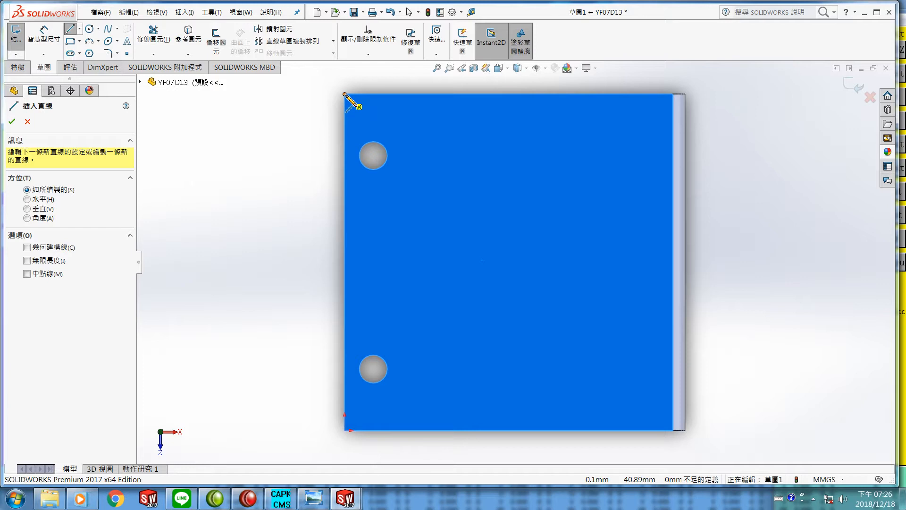
pyautogui.click(345, 94)
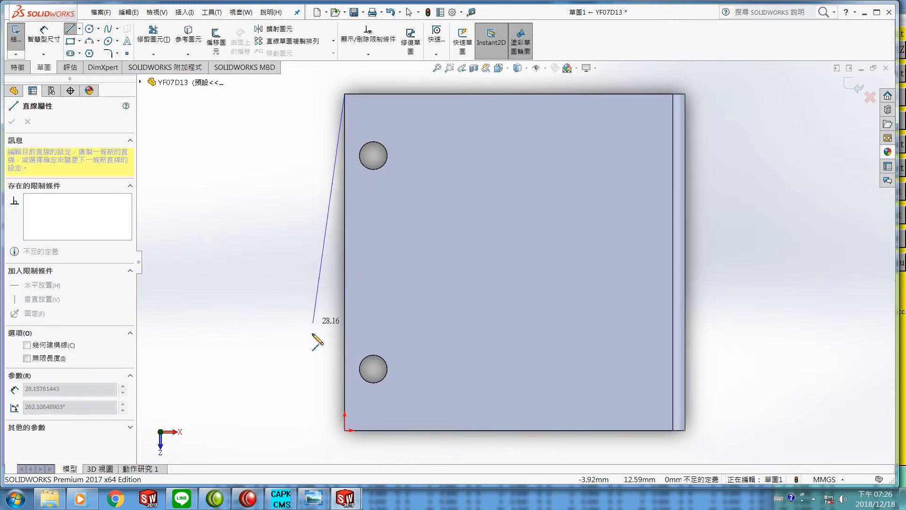
pyautogui.click(345, 431)
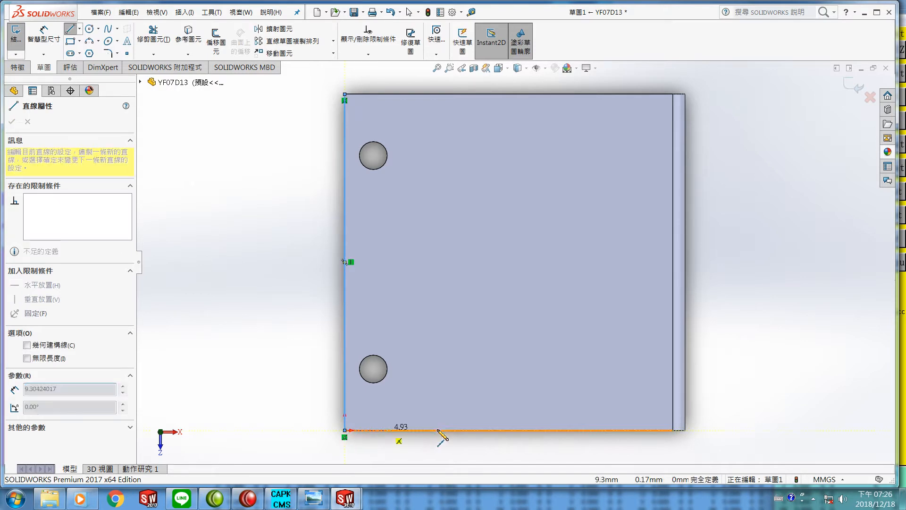
pyautogui.click(673, 430)
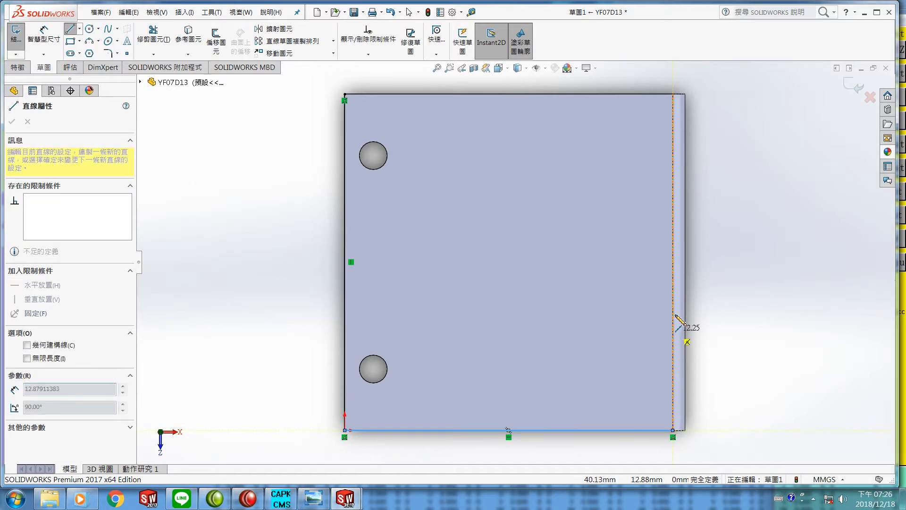
pyautogui.click(673, 94)
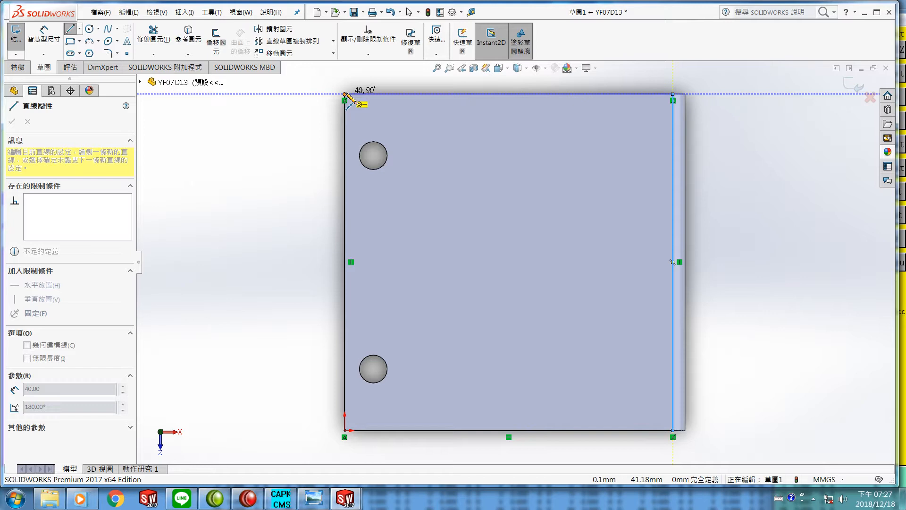
pyautogui.click(344, 94)
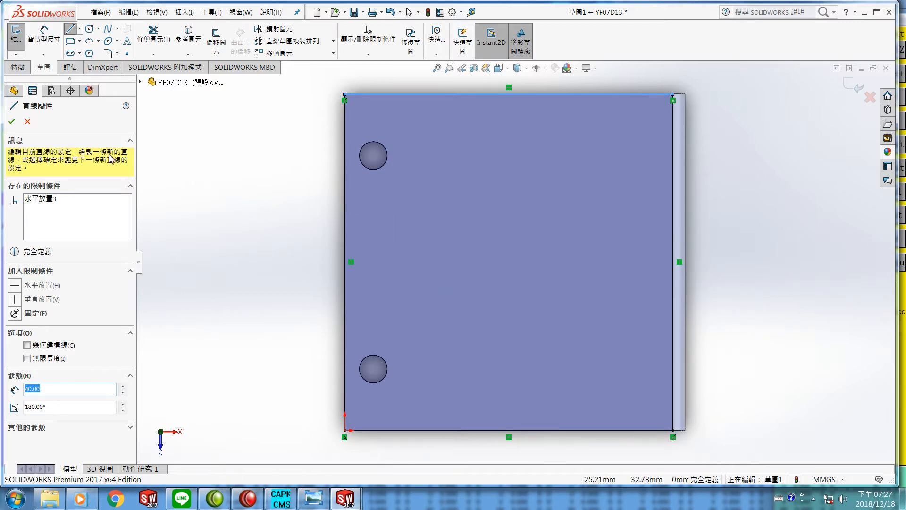
pyautogui.click(12, 122)
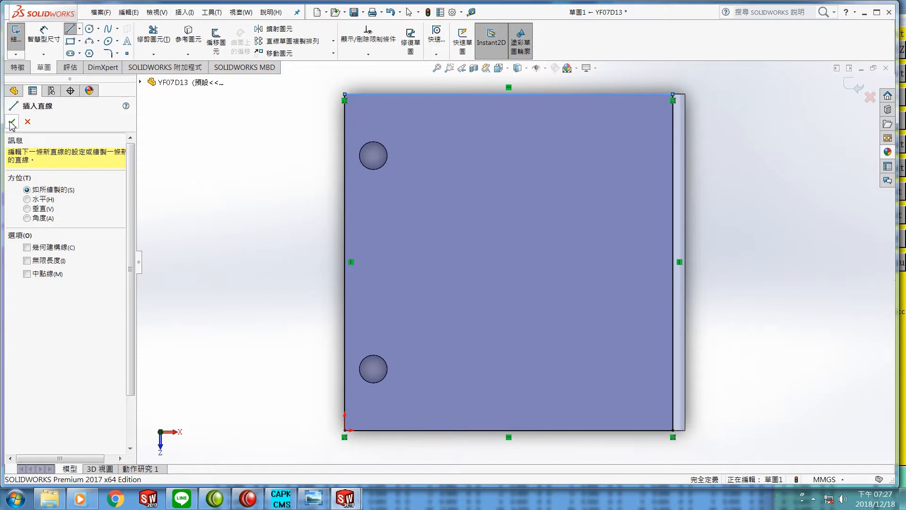
pyautogui.click(12, 122)
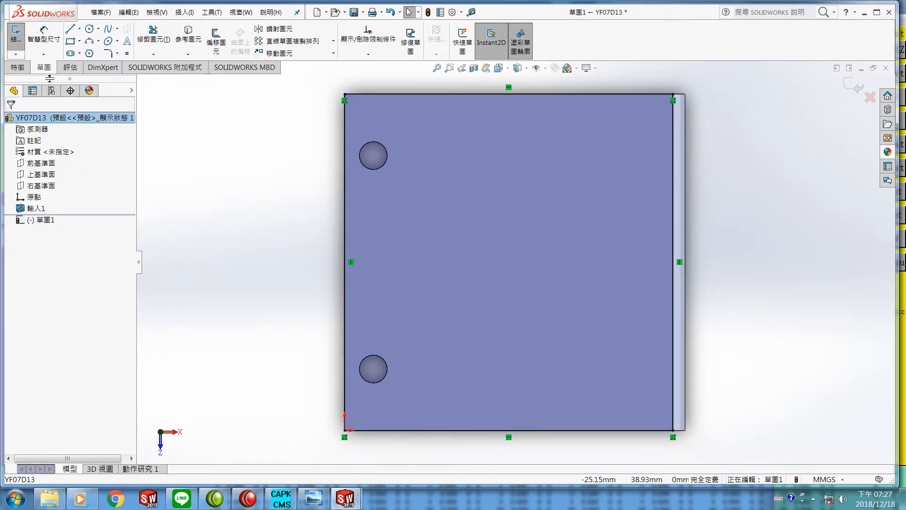
# Extrude the rectangle with Up To Vertex to a corner on the plate's opposite face, merging the result to fill both holes
pyautogui.click(17, 69)
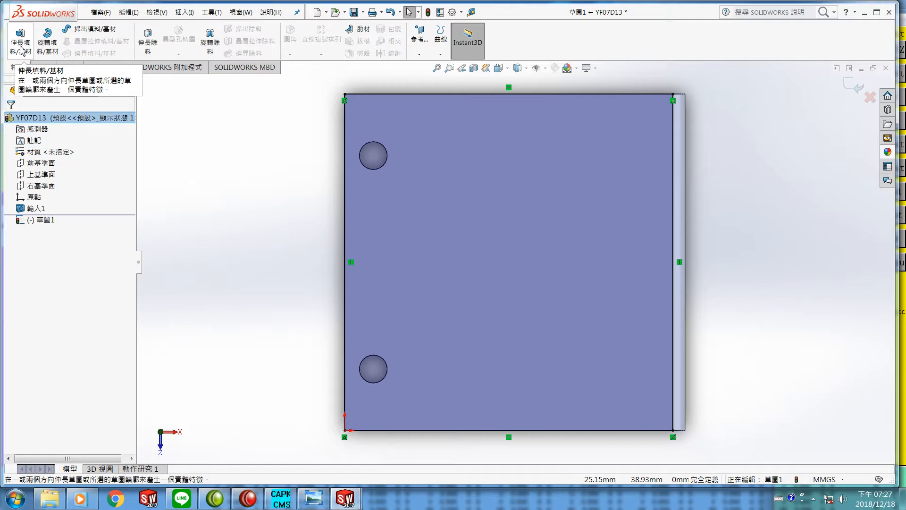
pyautogui.click(21, 47)
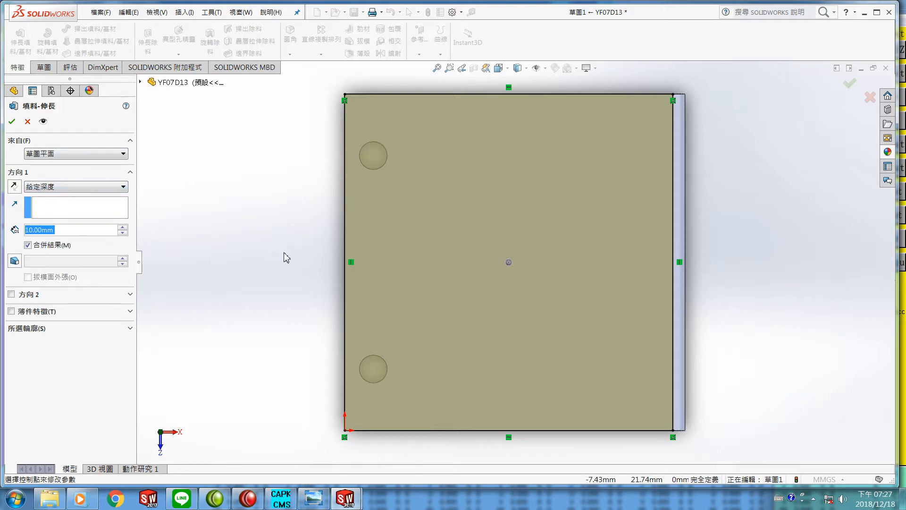
pyautogui.moveTo(308, 260); pyautogui.dragTo(271, 292, button='middle')
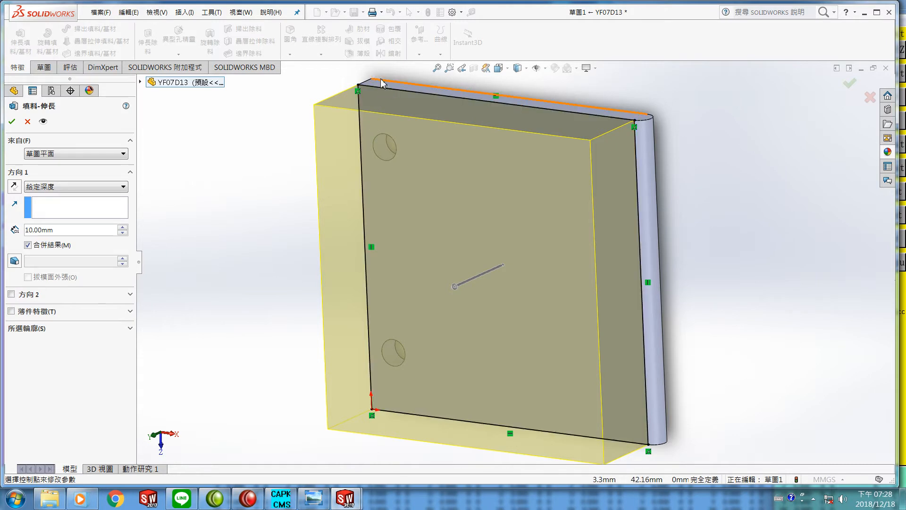
pyautogui.click(648, 115)
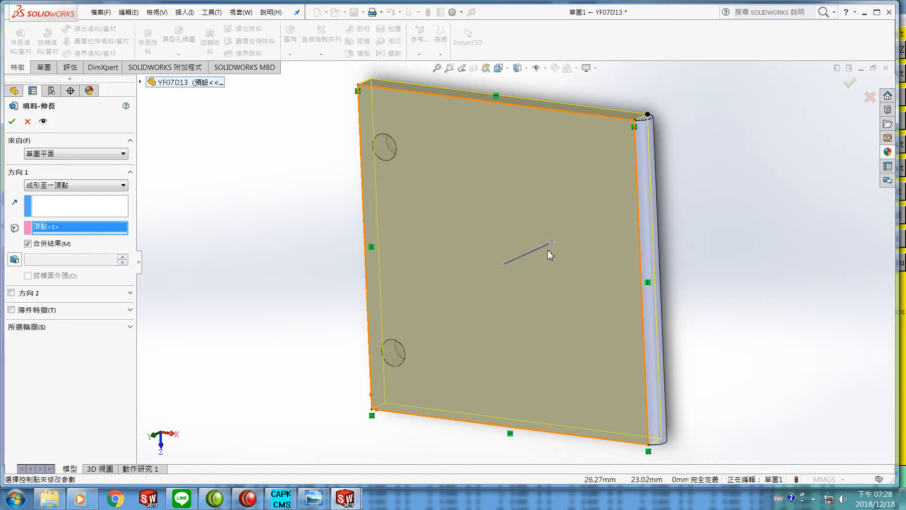
pyautogui.click(12, 122)
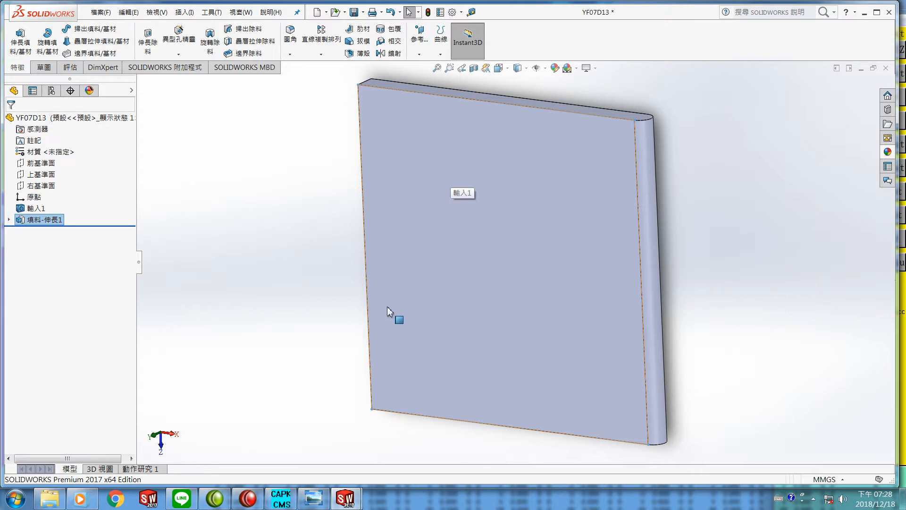
# Set the appearance colour of the imported feature 輸入1 to cyan, RGB 0, 255, 255
pyautogui.rightClick(412, 214)
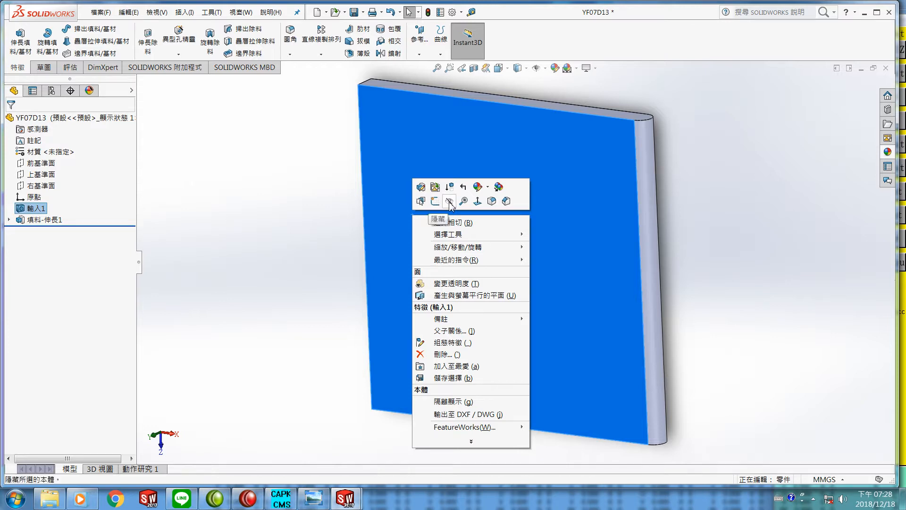
pyautogui.click(478, 188)
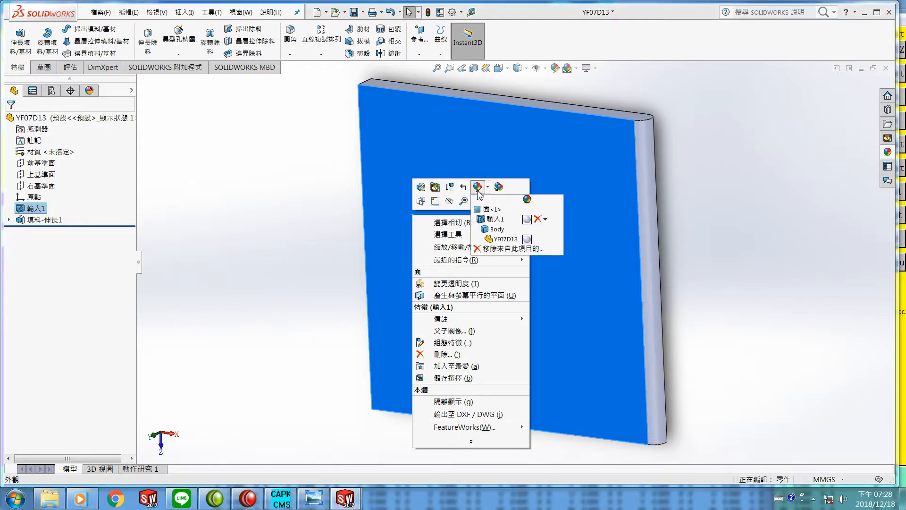
pyautogui.click(527, 220)
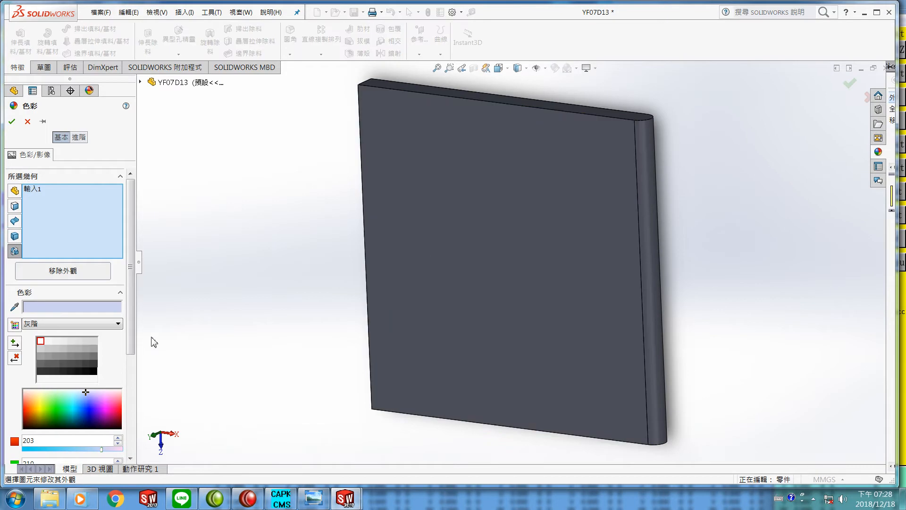
pyautogui.click(74, 405)
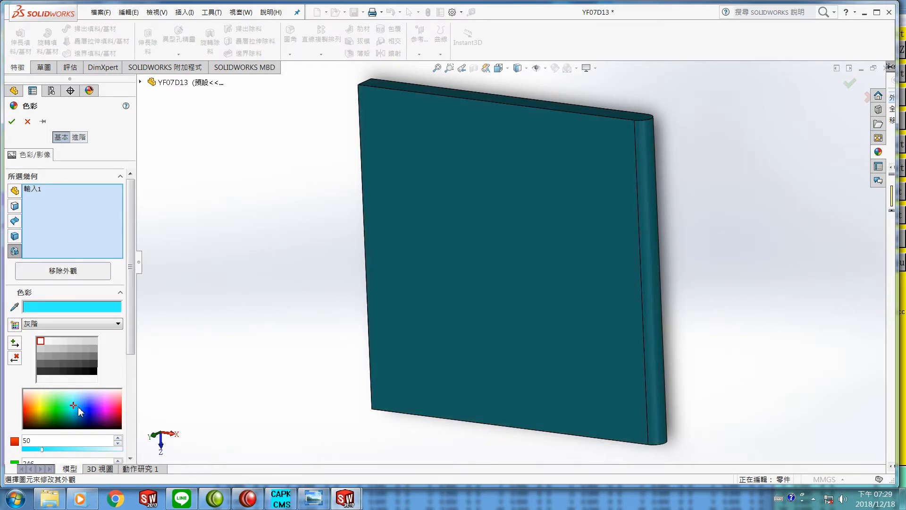
pyautogui.scroll(-3, 78, 406)
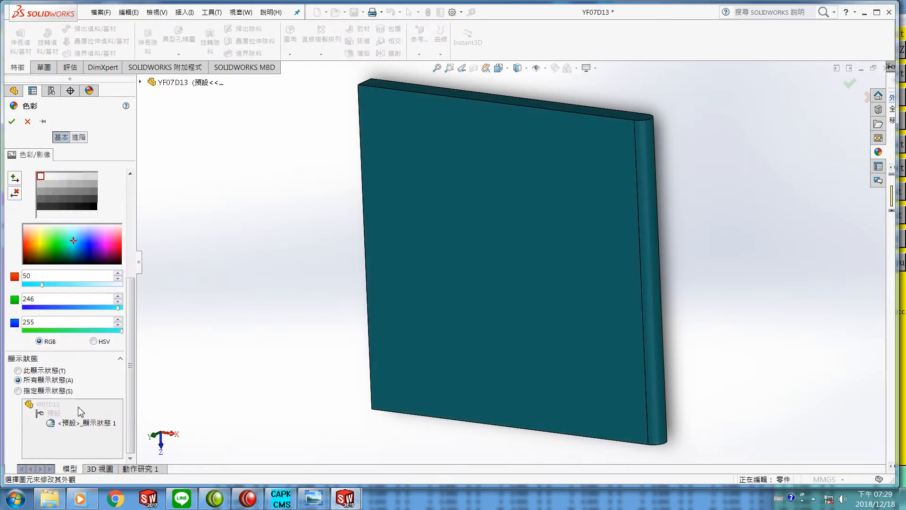
pyautogui.doubleClick(34, 276)
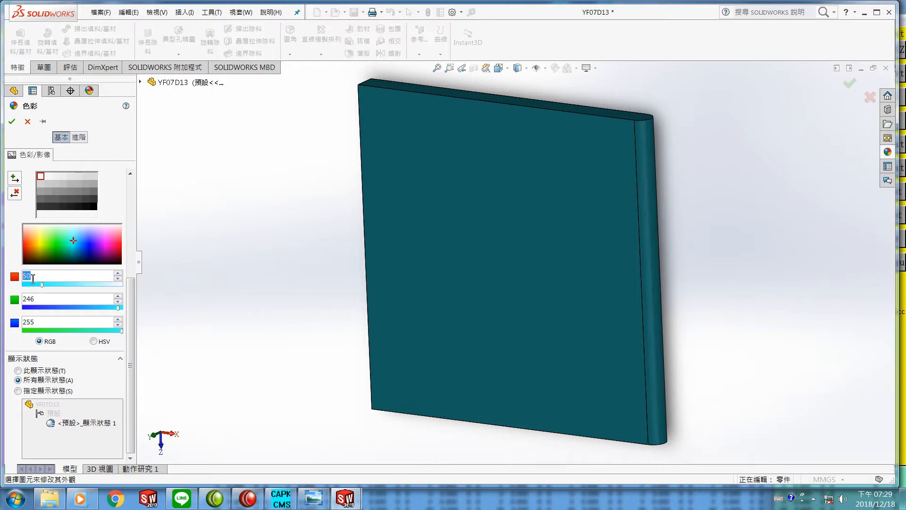
pyautogui.write('0')
pyautogui.doubleClick(36, 298)
pyautogui.write('255')
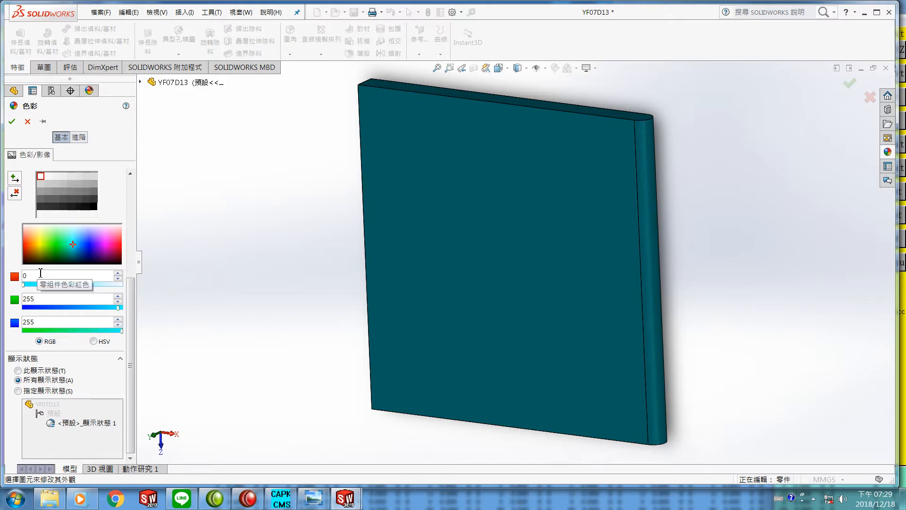
pyautogui.click(12, 123)
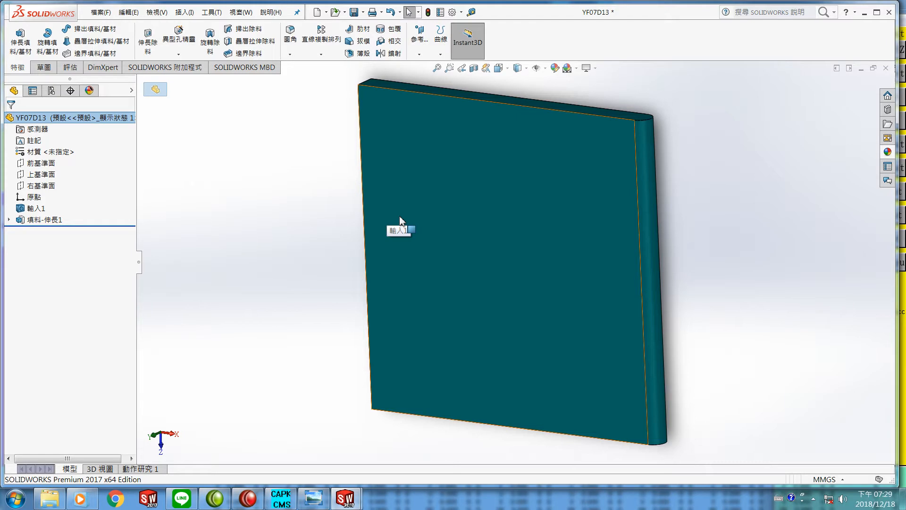
# Set the appearance colour of the whole part YF07D13 to cyan, RGB 0, 255, 255
pyautogui.rightClick(400, 215)
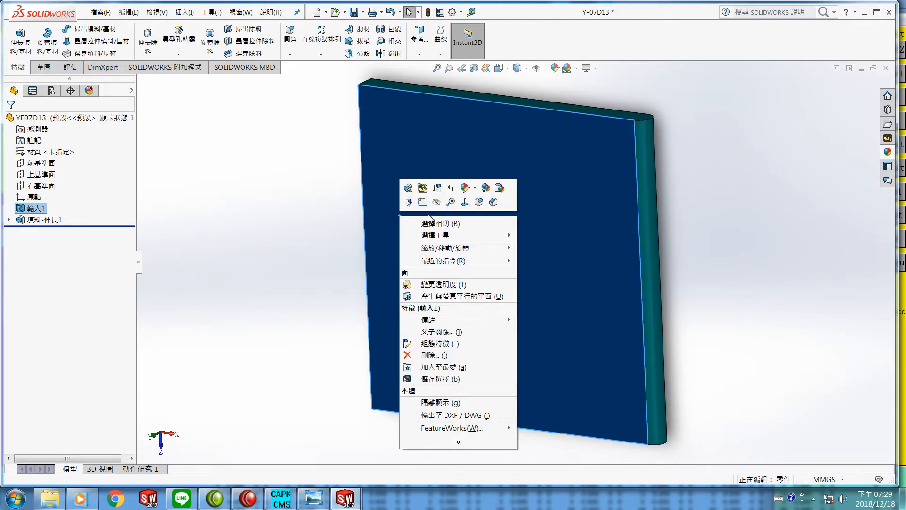
pyautogui.click(466, 188)
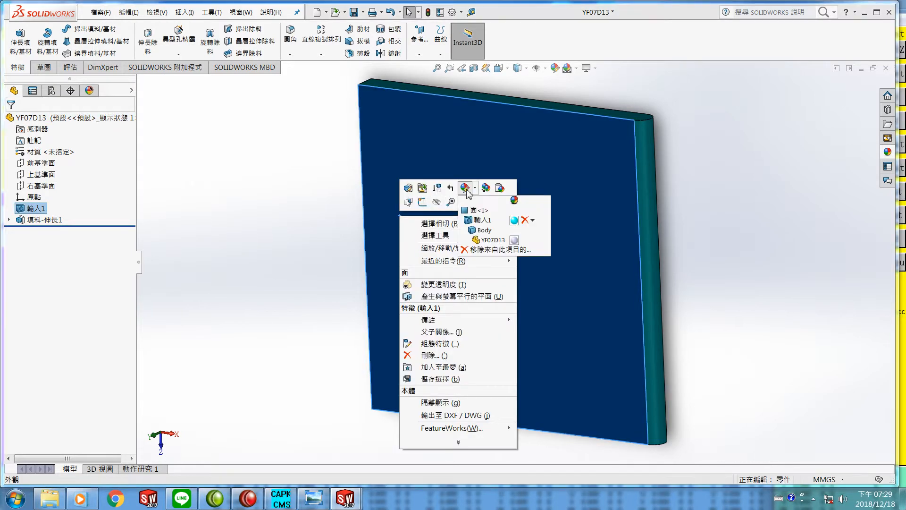
pyautogui.click(514, 239)
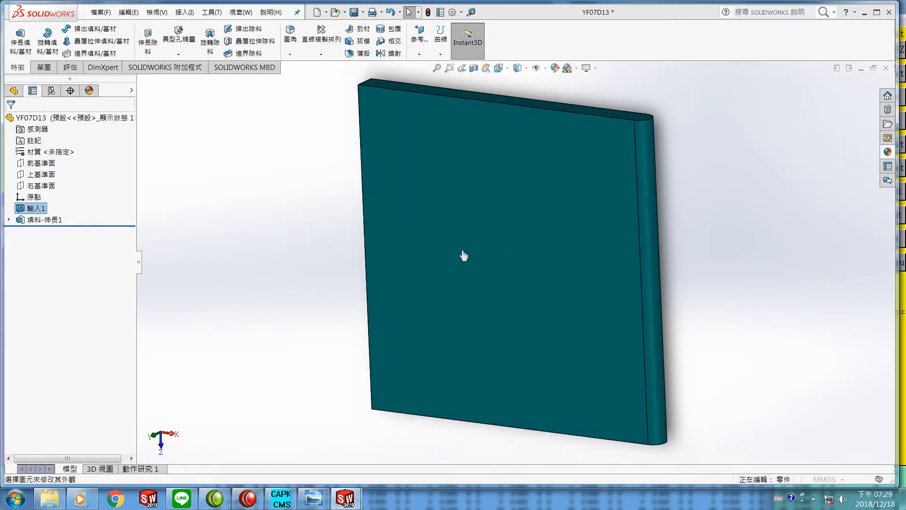
pyautogui.click(74, 402)
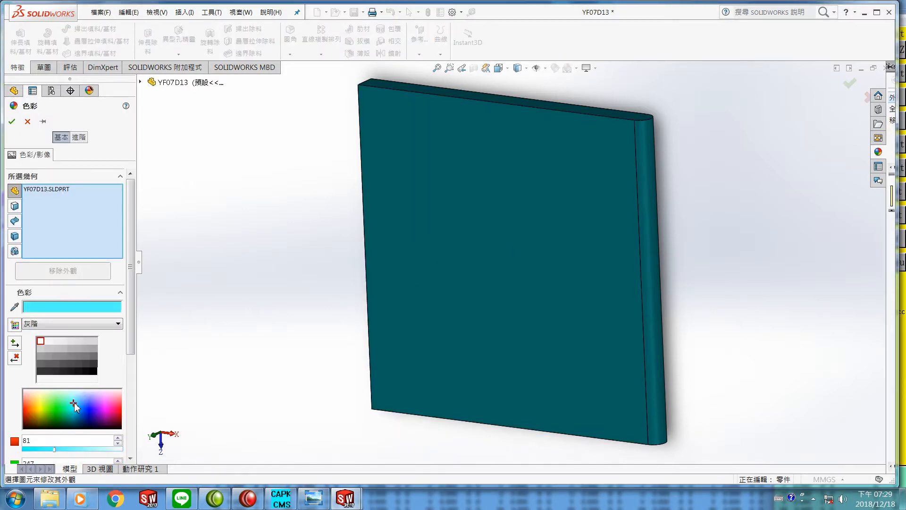
pyautogui.scroll(-3, 116, 382)
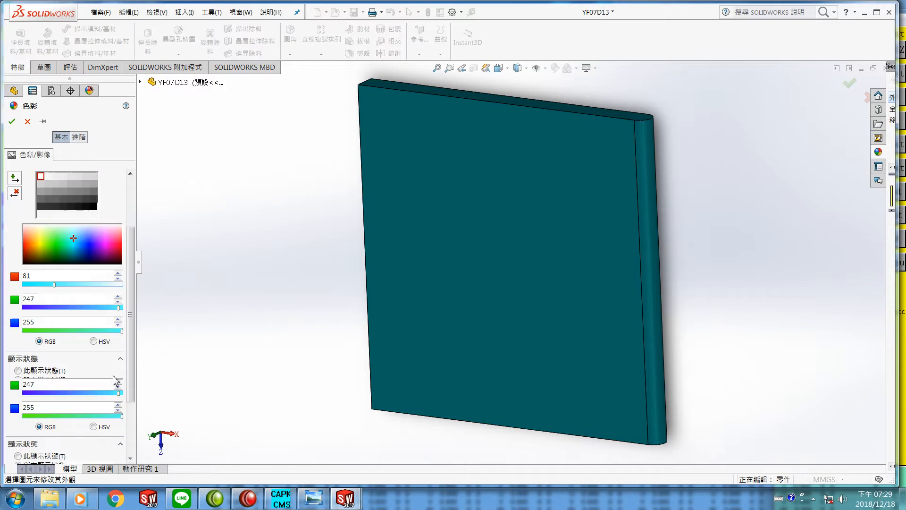
pyautogui.doubleClick(26, 276)
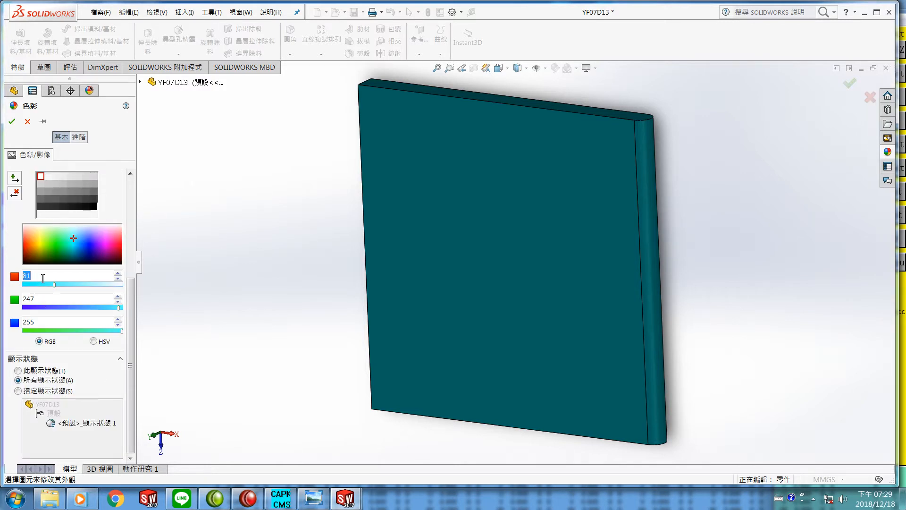
pyautogui.write('0')
pyautogui.click(40, 298)
pyautogui.moveTo(23, 296); pyautogui.dragTo(38, 299)
pyautogui.write('255')
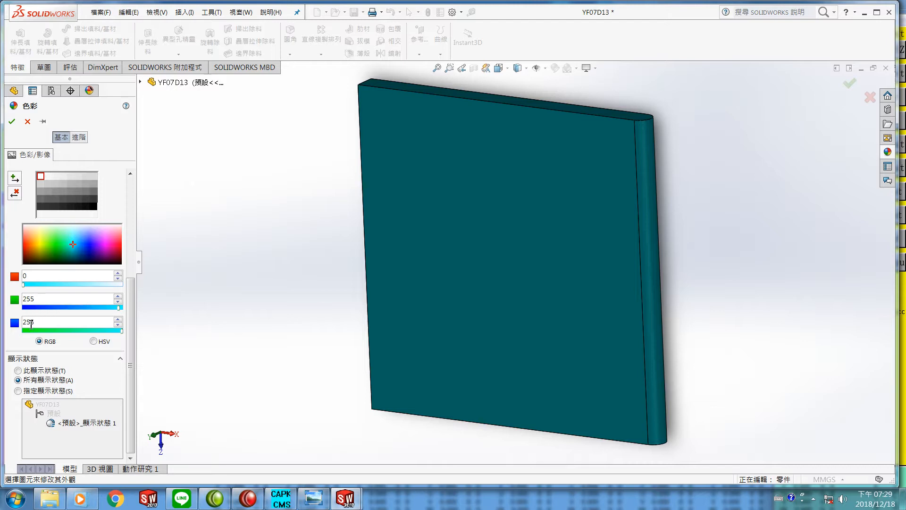
pyautogui.click(12, 122)
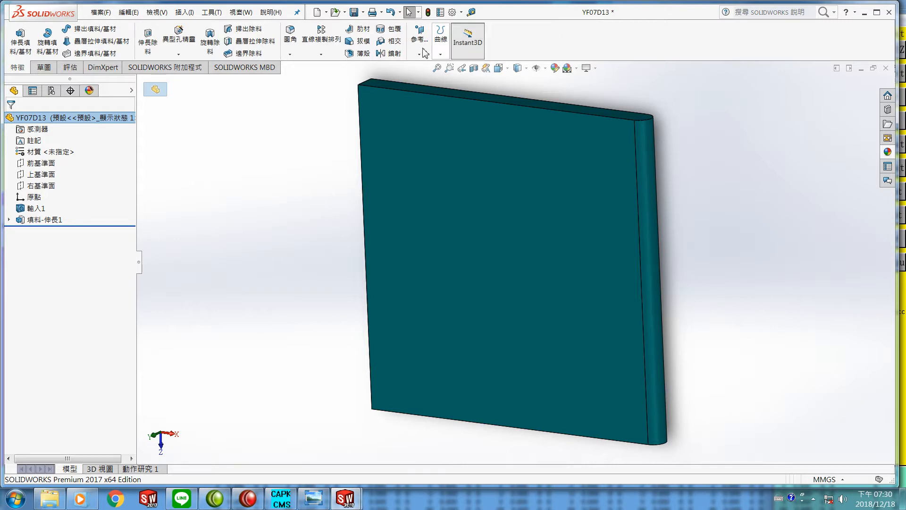
# Save and close part YF07D13, returning to the YF07 assembly without rebuilding it
pyautogui.click(102, 14)
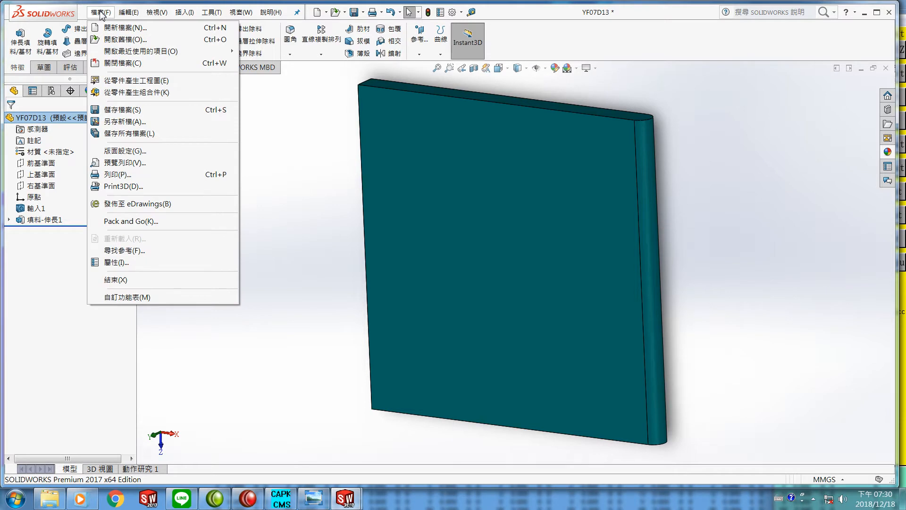
pyautogui.click(114, 110)
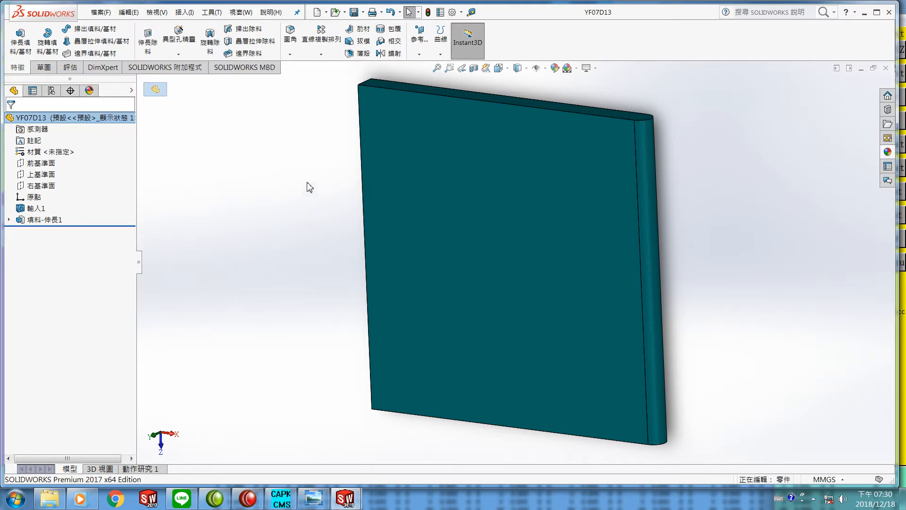
pyautogui.click(100, 13)
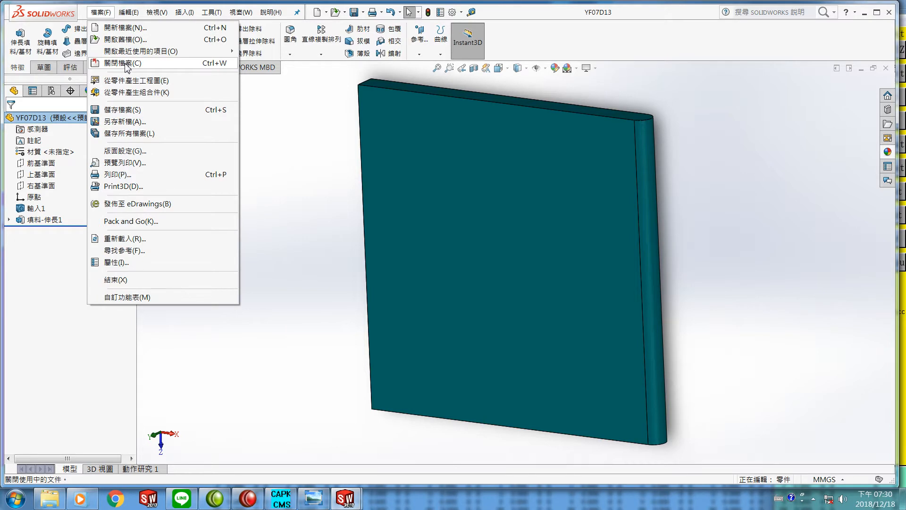
pyautogui.click(126, 66)
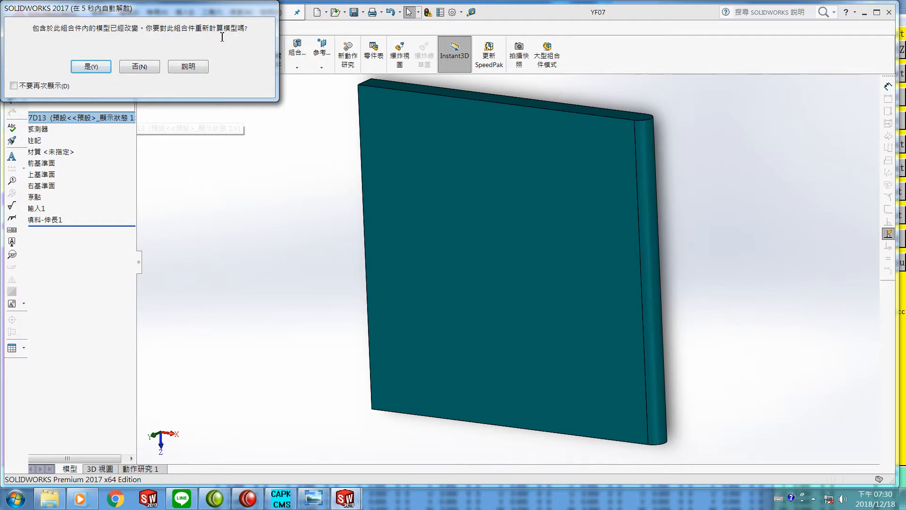
pyautogui.click(143, 67)
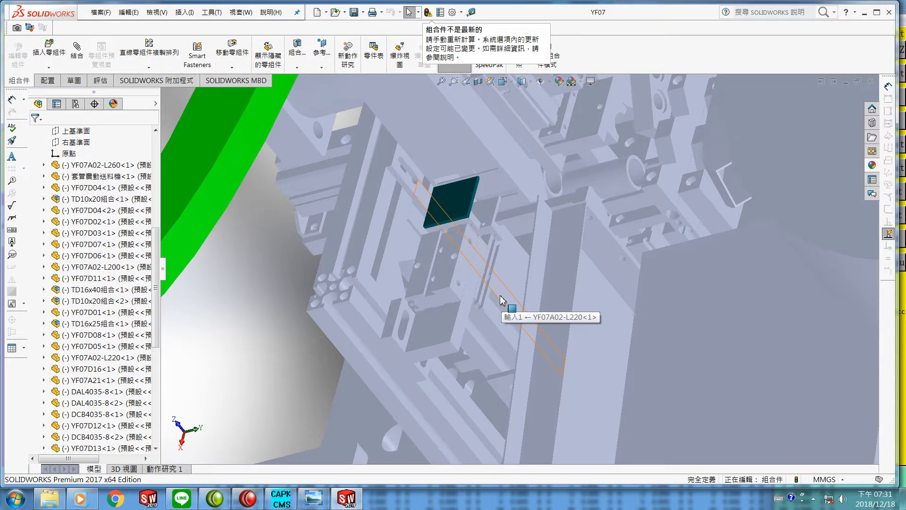
# Select all components of the YF07 assembly together and hide them
pyautogui.scroll(-2, 501, 300)
pyautogui.scroll(2, 500, 298)
pyautogui.scroll(8, 500, 299)
pyautogui.scroll(2, 501, 303)
pyautogui.scroll(2, 504, 301)
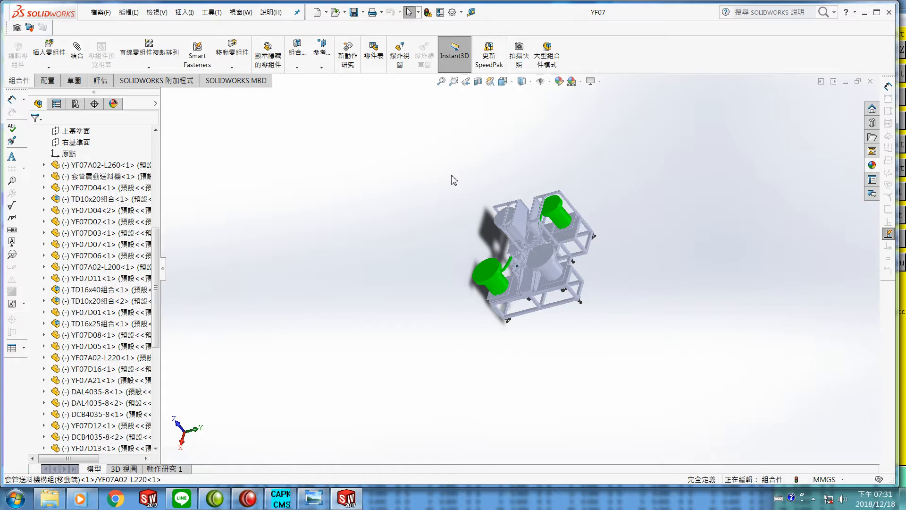
pyautogui.moveTo(451, 175); pyautogui.dragTo(552, 258)
pyautogui.moveTo(572, 280); pyautogui.dragTo(611, 343)
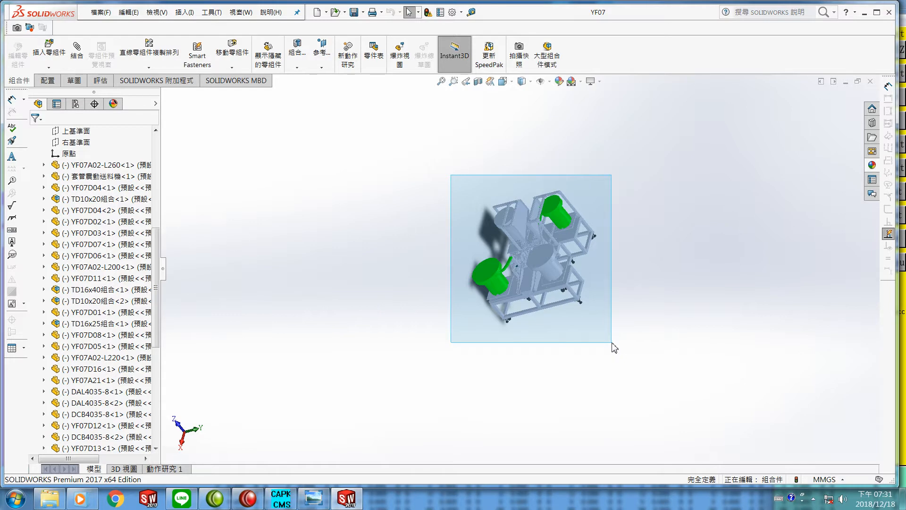
pyautogui.moveTo(612, 344); pyautogui.dragTo(612, 341)
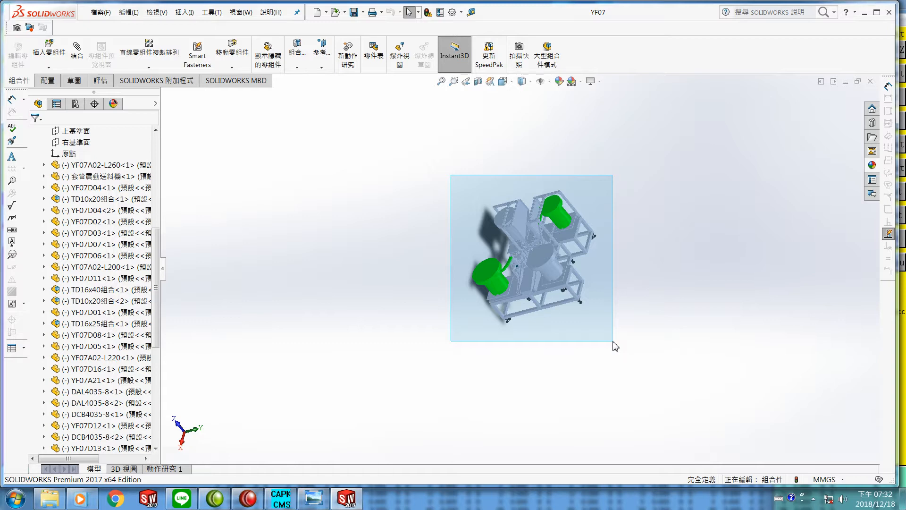
pyautogui.moveTo(613, 342); pyautogui.dragTo(613, 340)
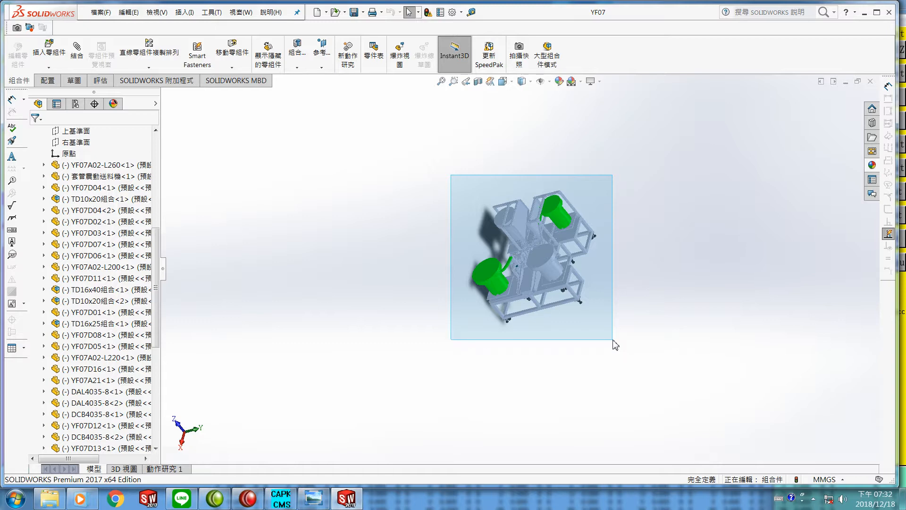
pyautogui.moveTo(613, 340); pyautogui.dragTo(613, 340)
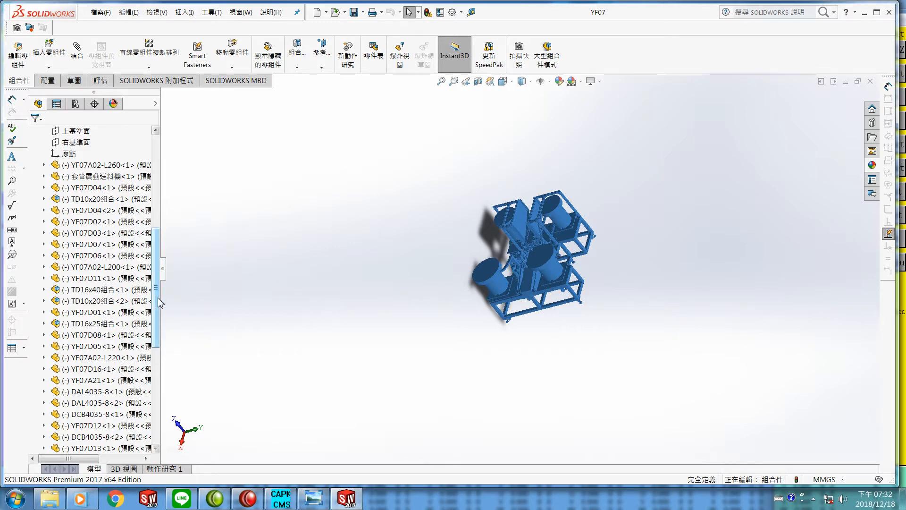
pyautogui.scroll(-3, 123, 296)
pyautogui.scroll(-2, 123, 295)
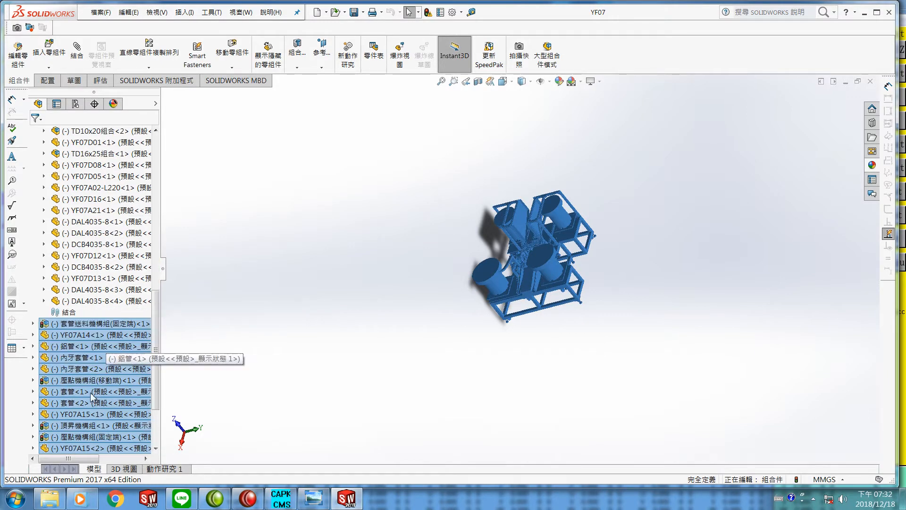
pyautogui.rightClick(94, 362)
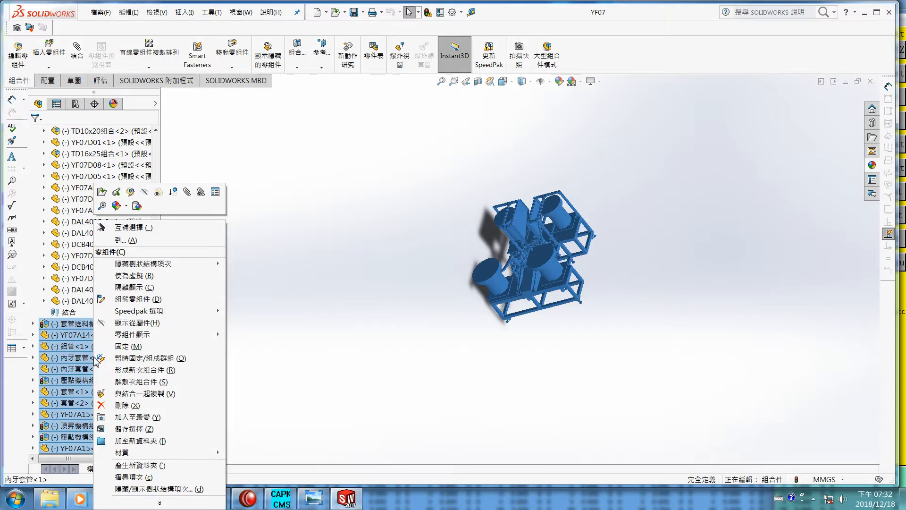
pyautogui.click(145, 192)
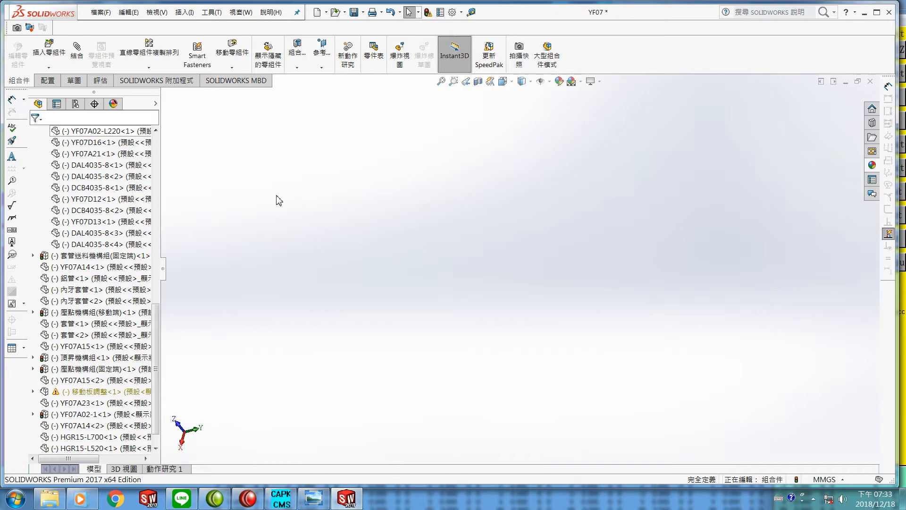
# Filter the feature tree for yf07d13 and show the YF07D13 plates in both the 移動端 and 固定端 subassemblies
pyautogui.write('yf')
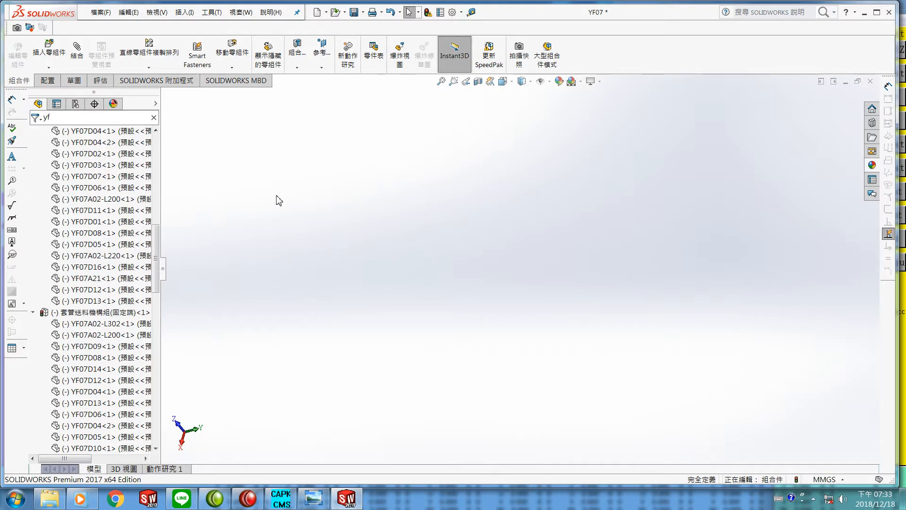
pyautogui.write('07d13')
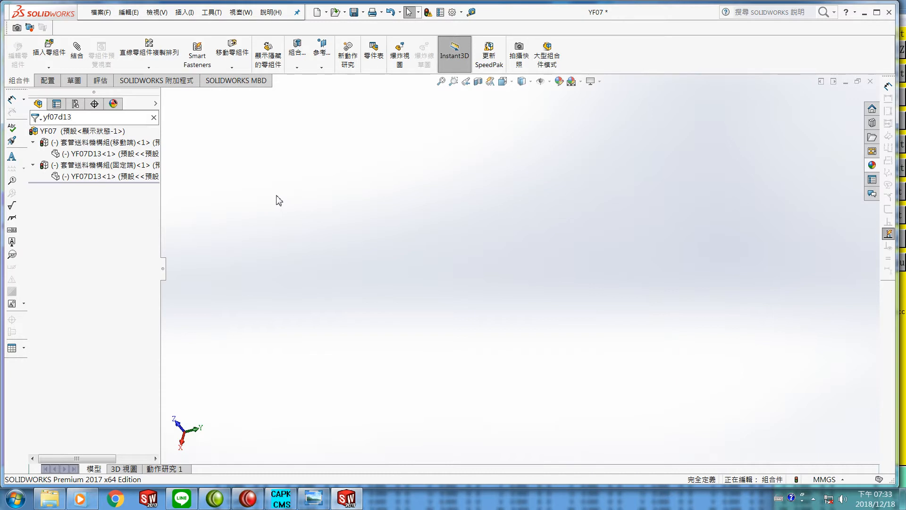
pyautogui.rightClick(99, 156)
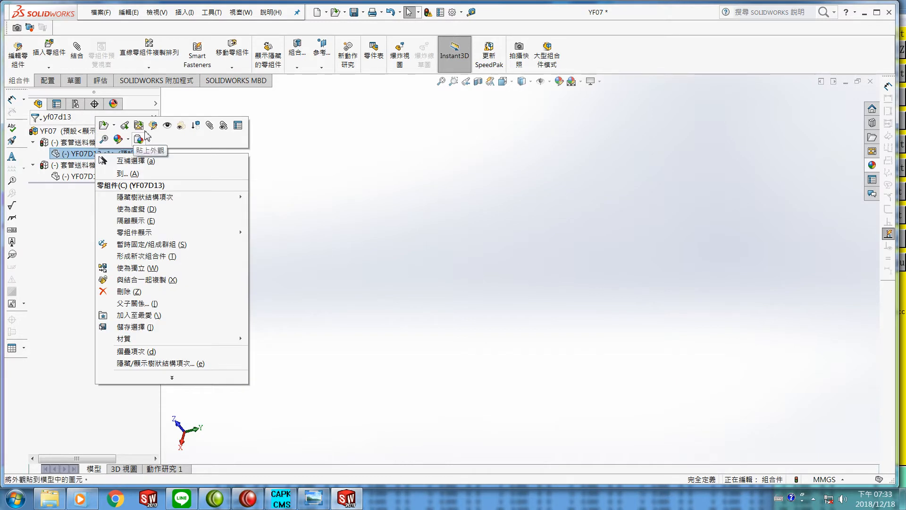
pyautogui.click(167, 125)
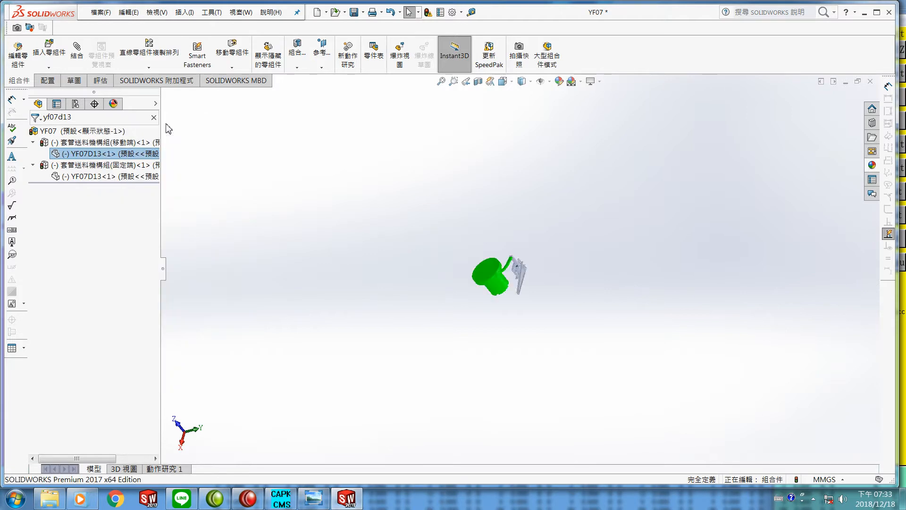
pyautogui.rightClick(92, 177)
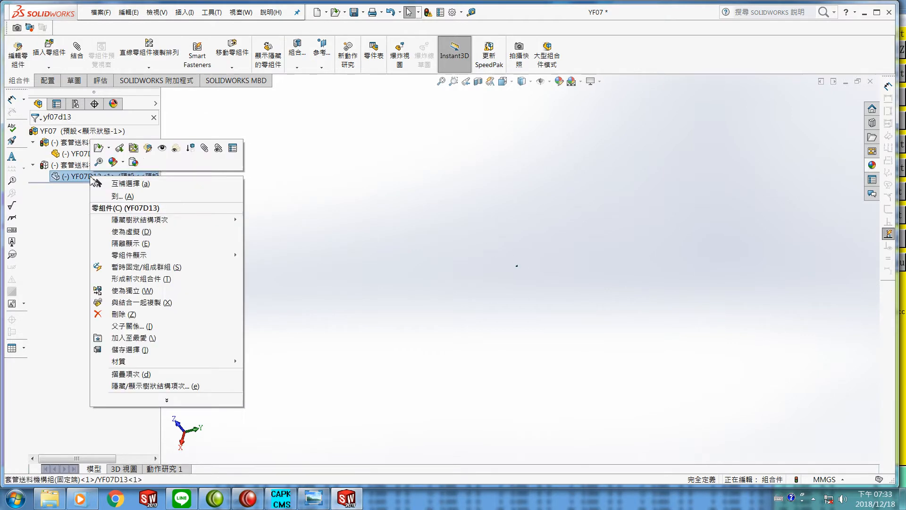
pyautogui.click(162, 148)
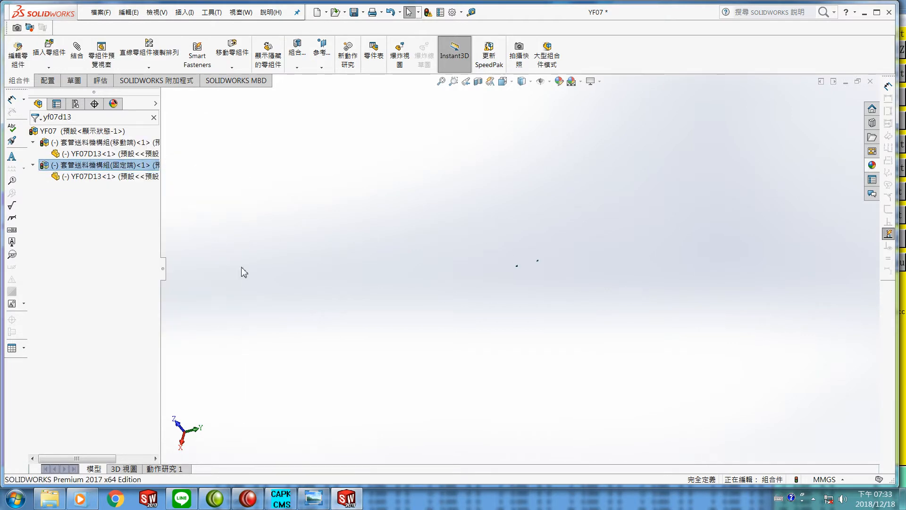
# Hide the YF07D13 plate belonging to the 套管送料機構組(固定端) subassembly
pyautogui.scroll(-8, 520, 257)
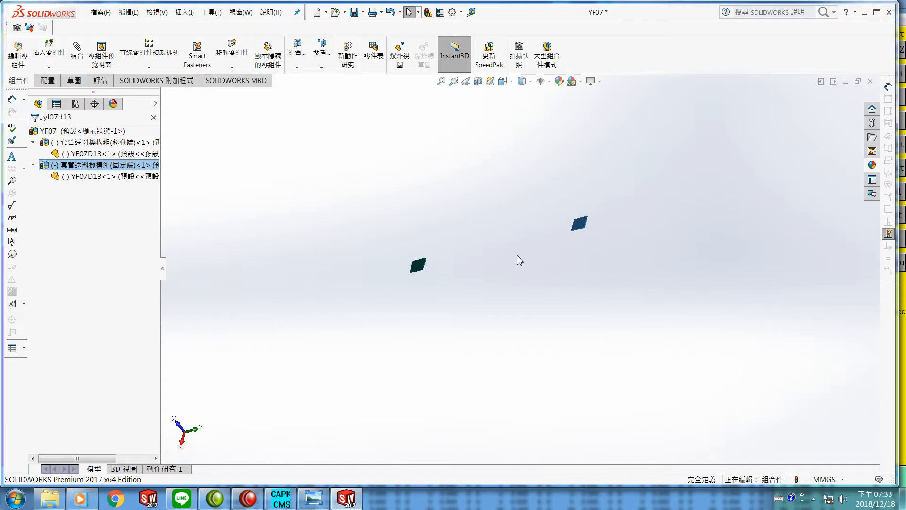
pyautogui.scroll(-2, 518, 256)
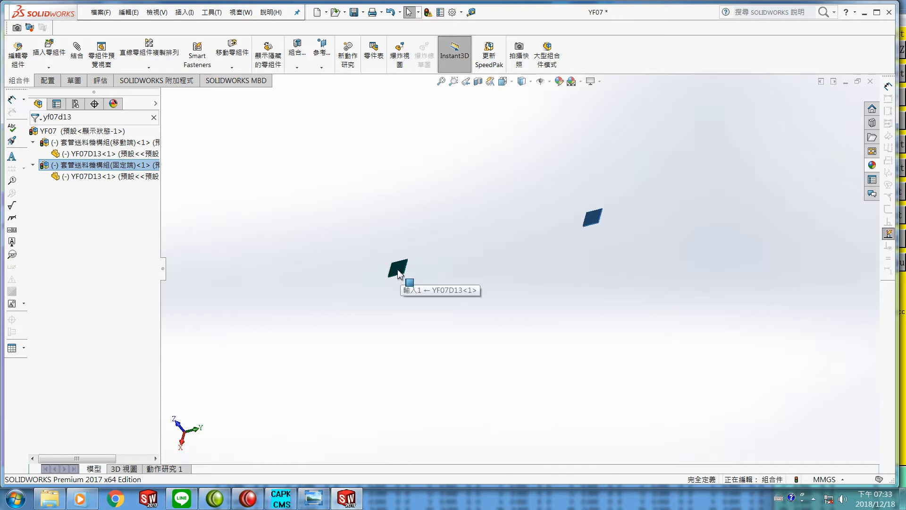
pyautogui.rightClick(593, 220)
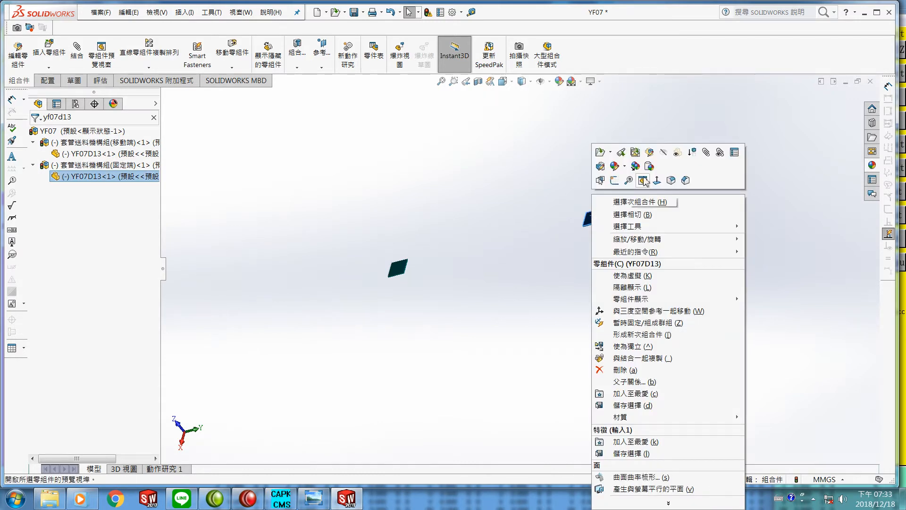
pyautogui.click(665, 157)
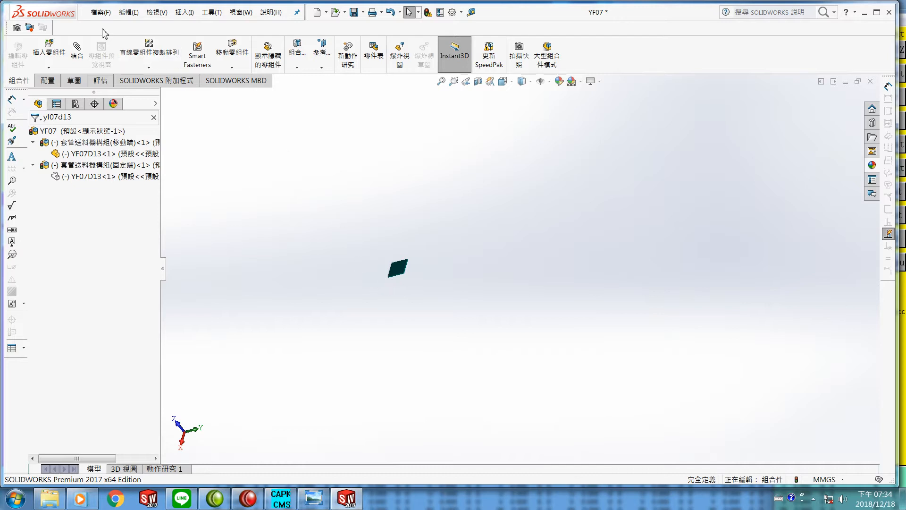
# Save the YF07 assembly without rebuilding it, including all modified components
pyautogui.click(101, 14)
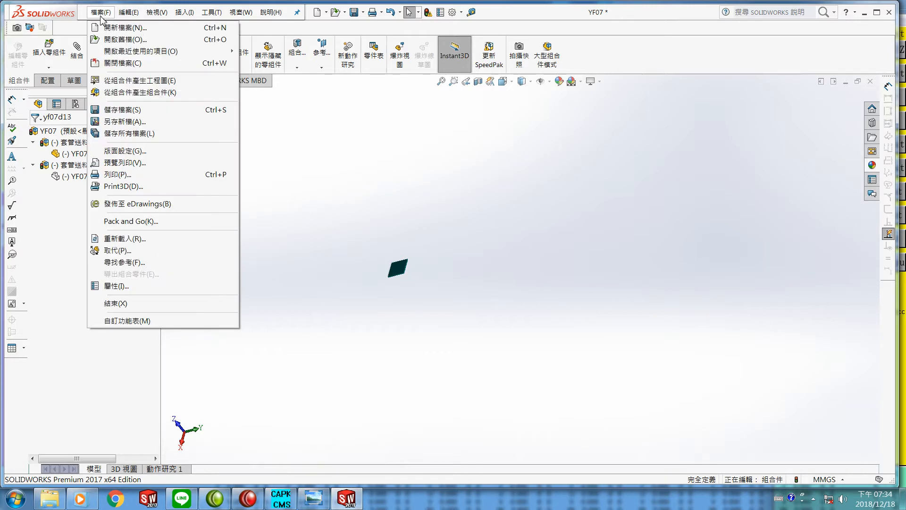
pyautogui.click(131, 113)
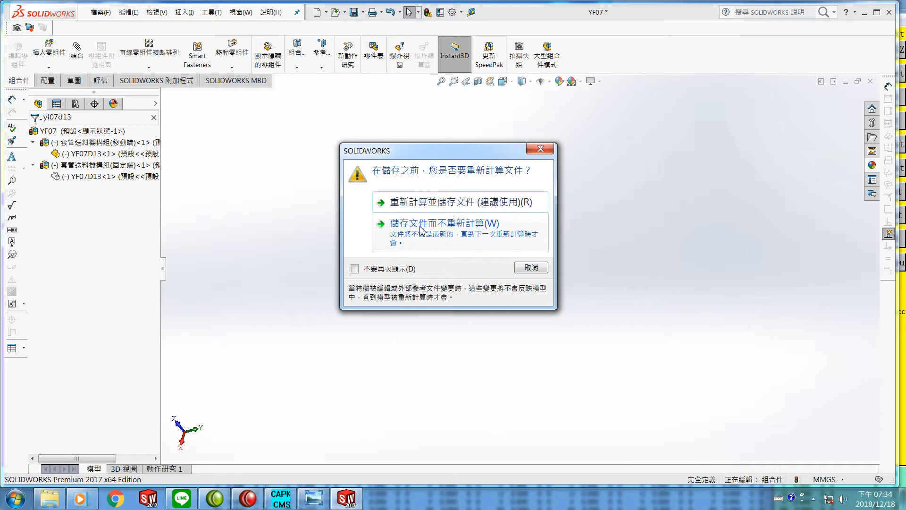
pyautogui.click(422, 231)
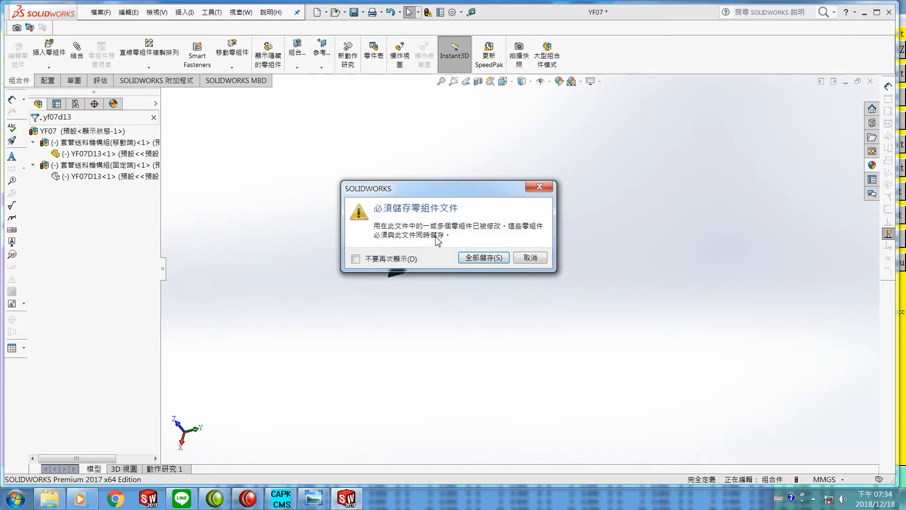
pyautogui.click(487, 264)
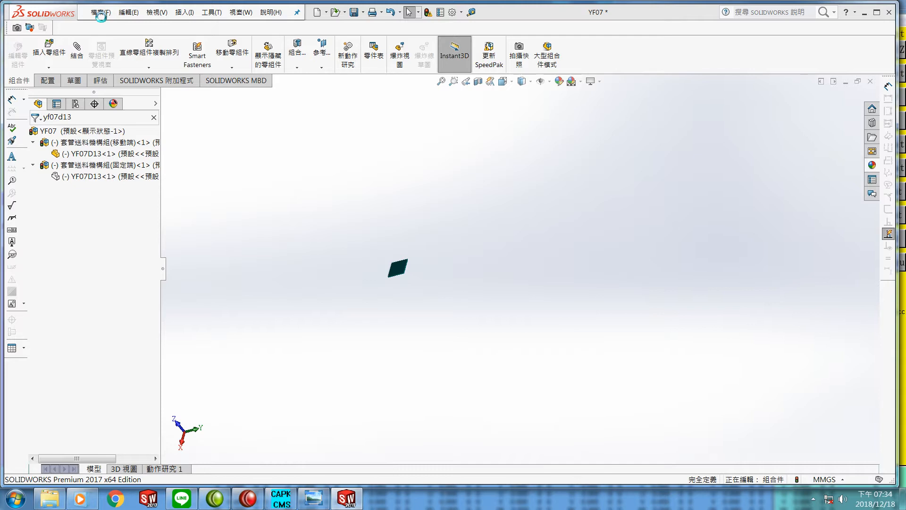
# Save the assembly and its modified components a second time, again without rebuilding
pyautogui.click(100, 13)
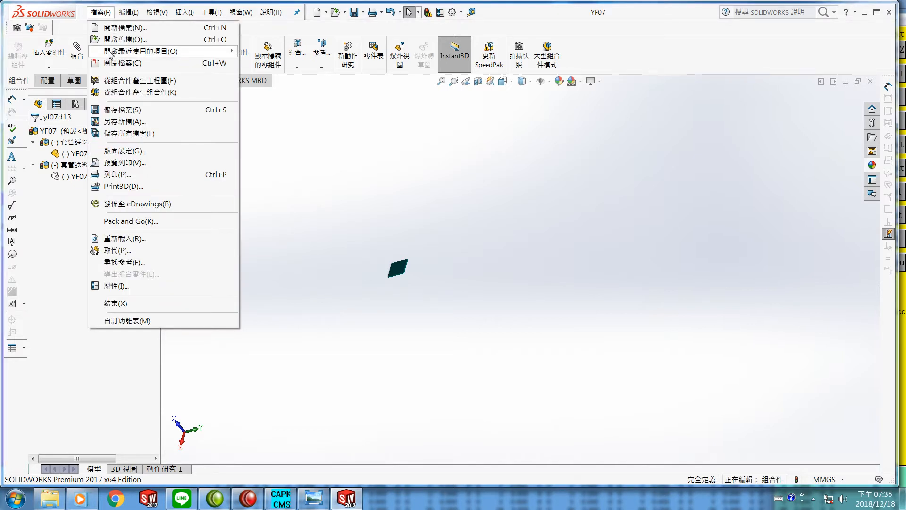
pyautogui.click(122, 110)
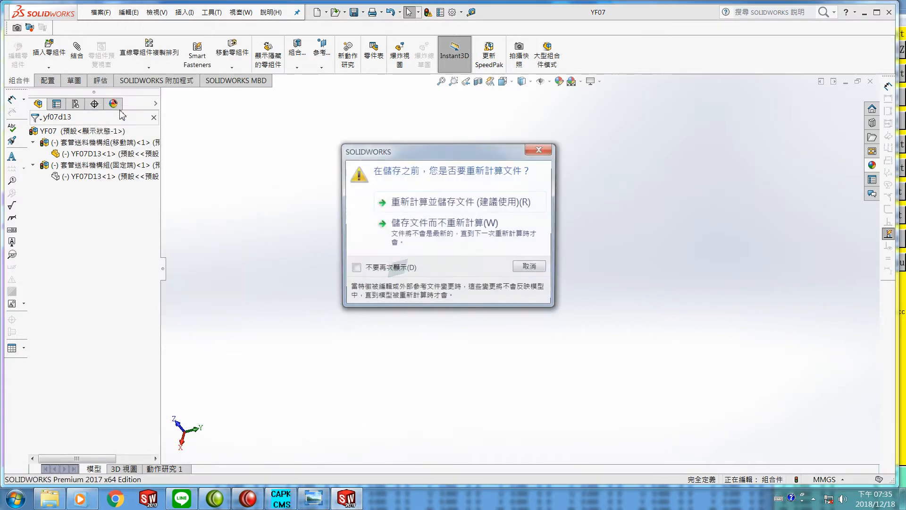
pyautogui.click(429, 237)
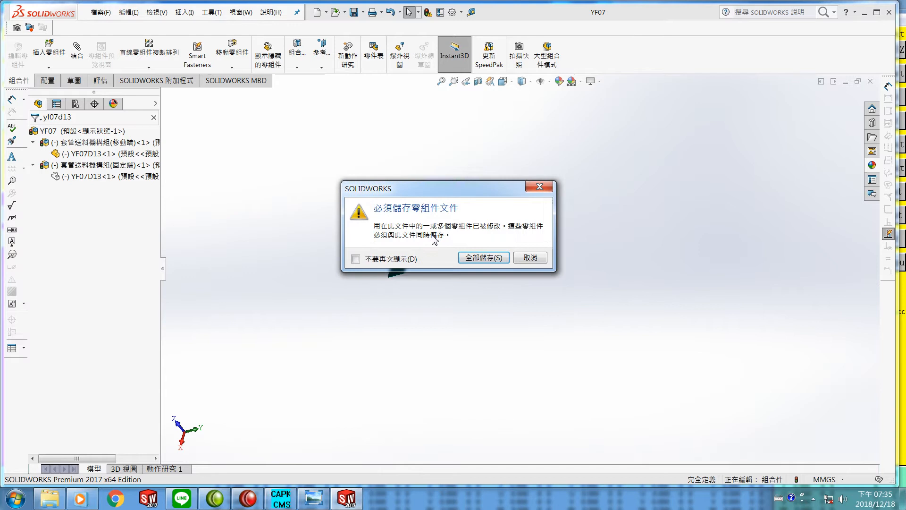
pyautogui.click(483, 258)
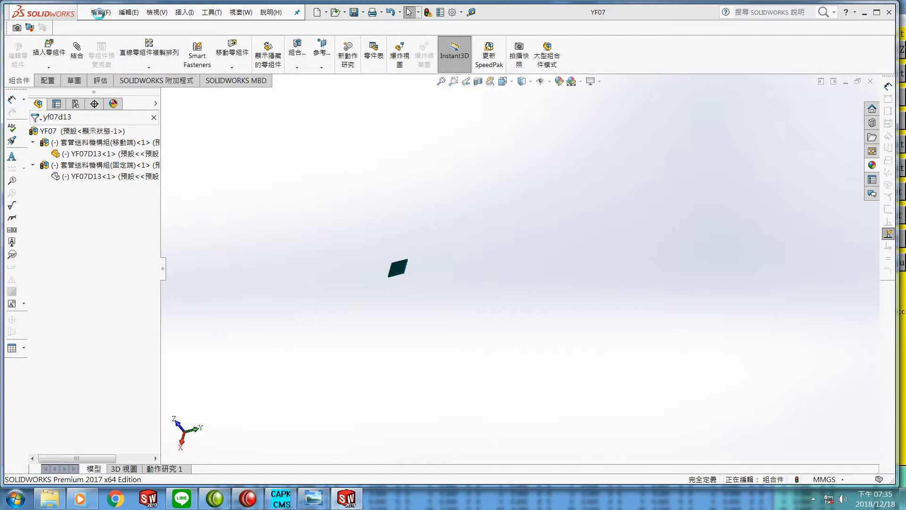
# Start saving the YF07 assembly as a separate file without rebuilding it, choosing the IGES (*.igs) format
pyautogui.click(98, 13)
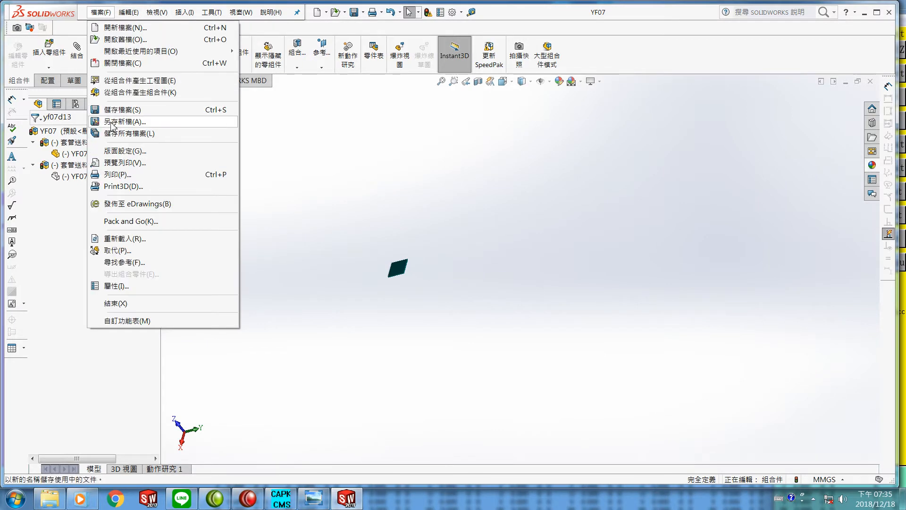
pyautogui.click(123, 122)
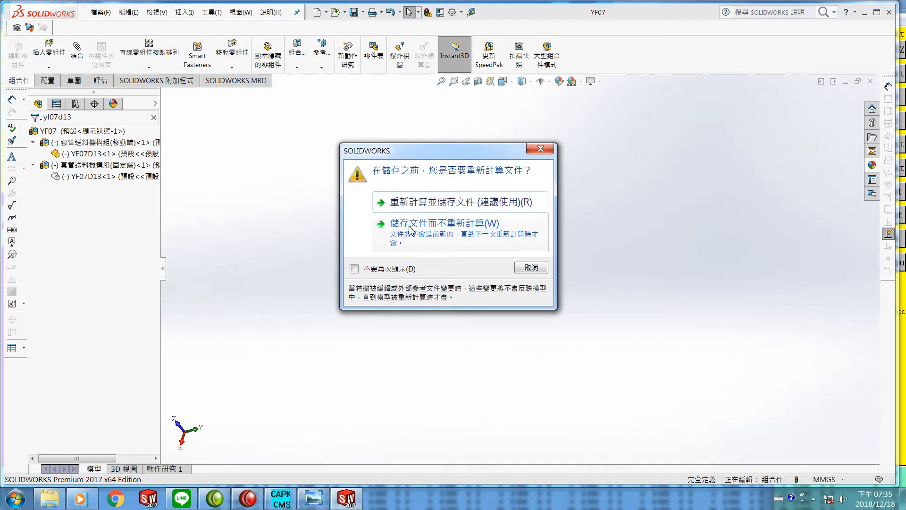
pyautogui.click(410, 226)
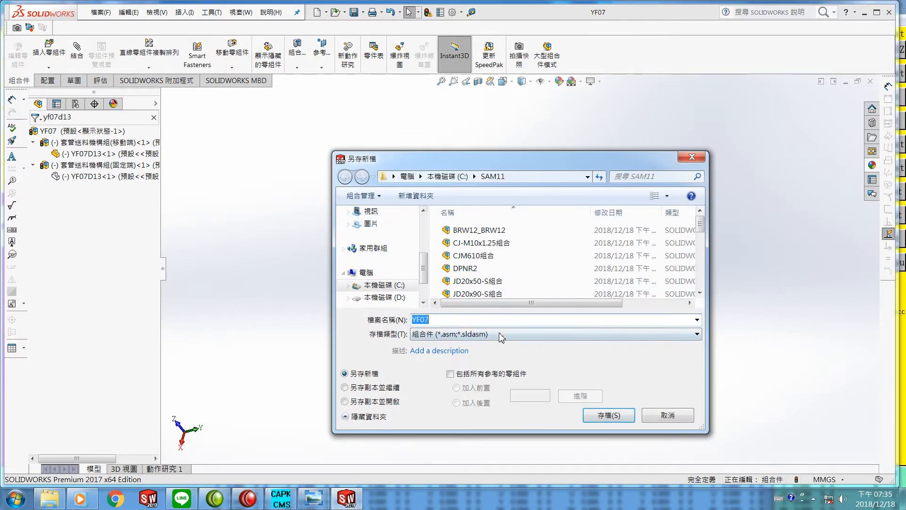
pyautogui.click(697, 335)
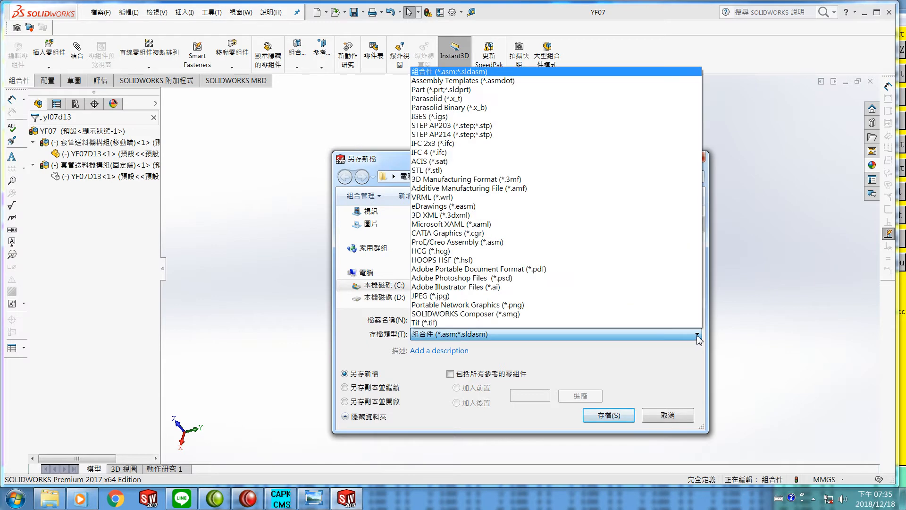
pyautogui.click(454, 118)
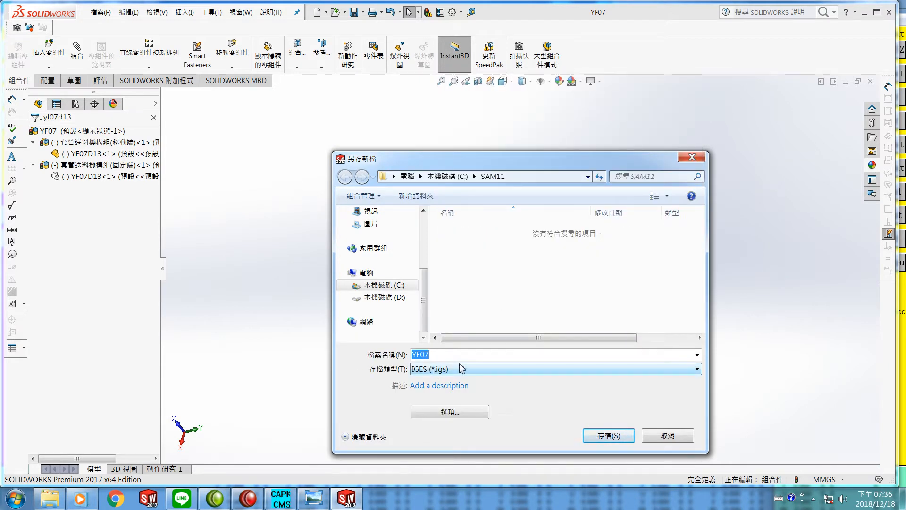
# Check the cylinder labels in the handwritten YF07 diagram photo, then export the IGES file as y23x36 without unhiding or unsuppressing components
pyautogui.click(313, 498)
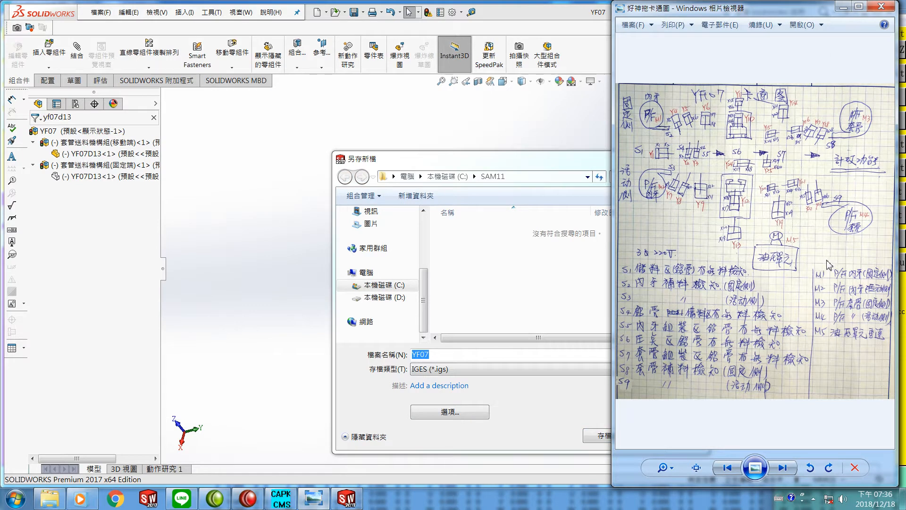
pyautogui.scroll(4, 823, 213)
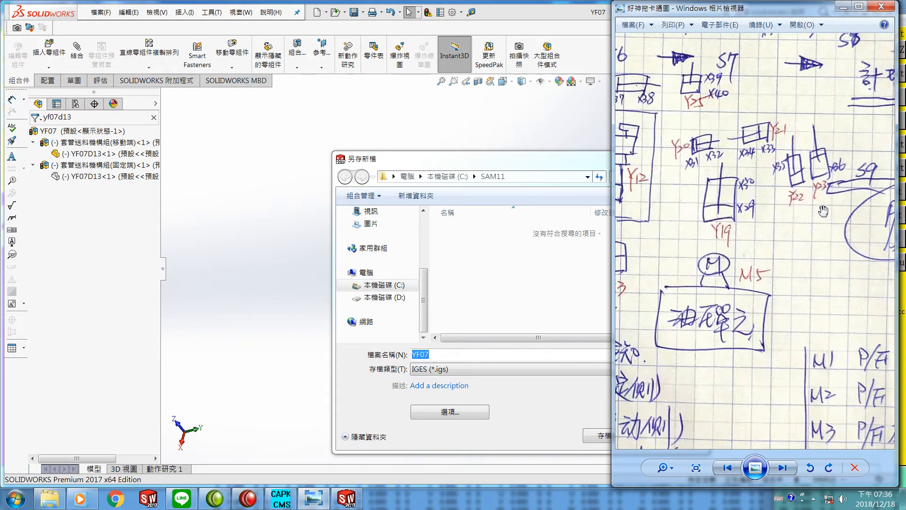
pyautogui.scroll(2, 824, 212)
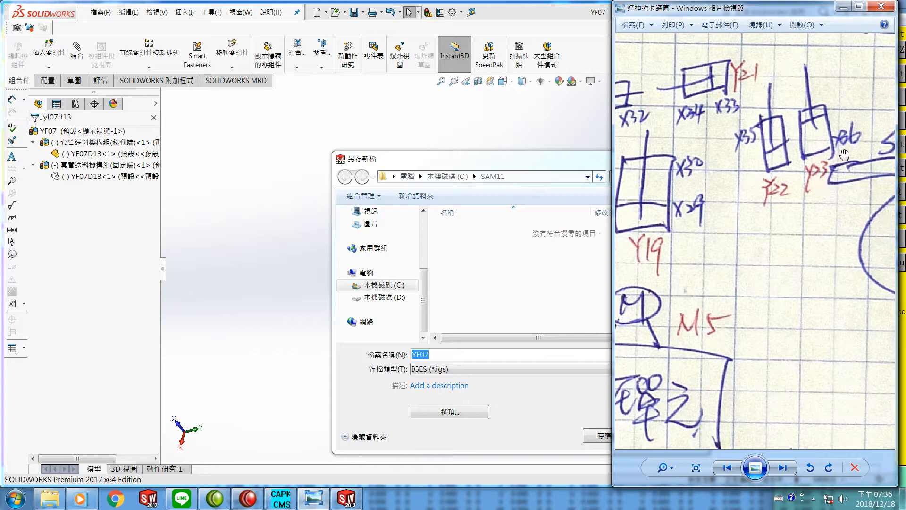
pyautogui.click(453, 355)
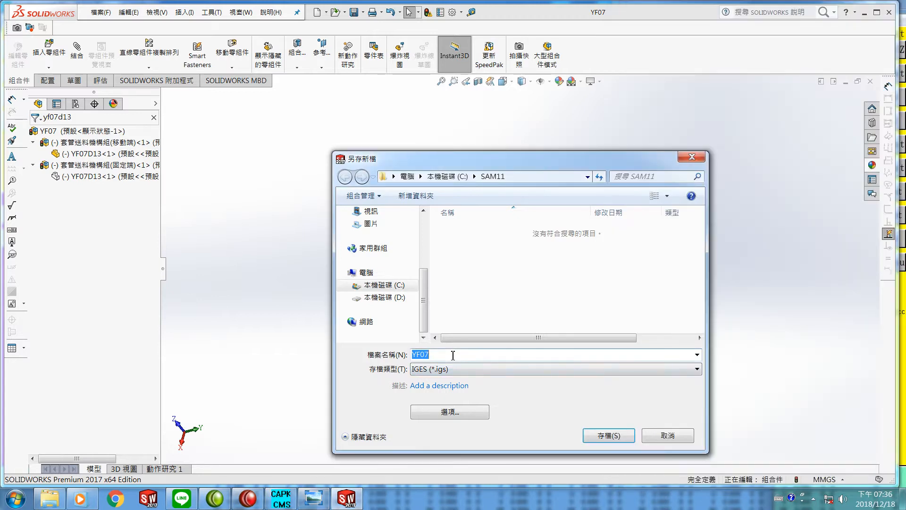
pyautogui.press('BackSpace')
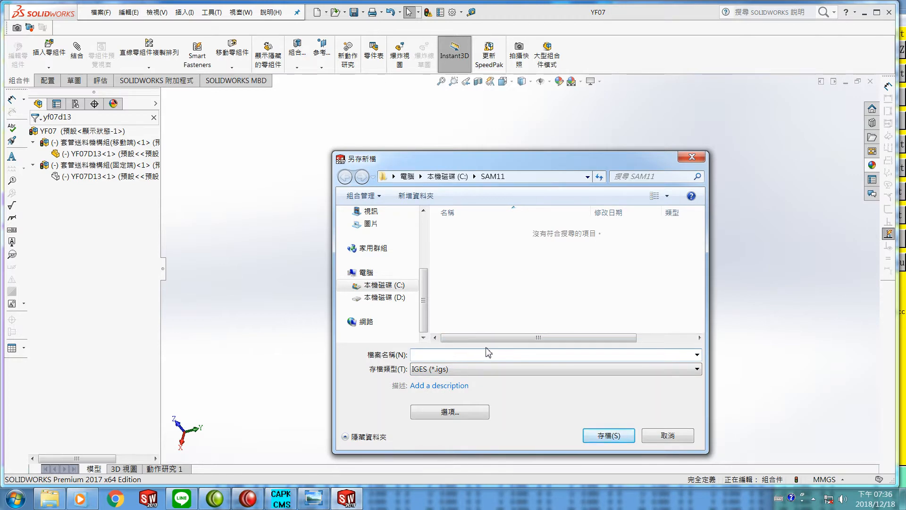
pyautogui.write('y23x')
pyautogui.press('Return')
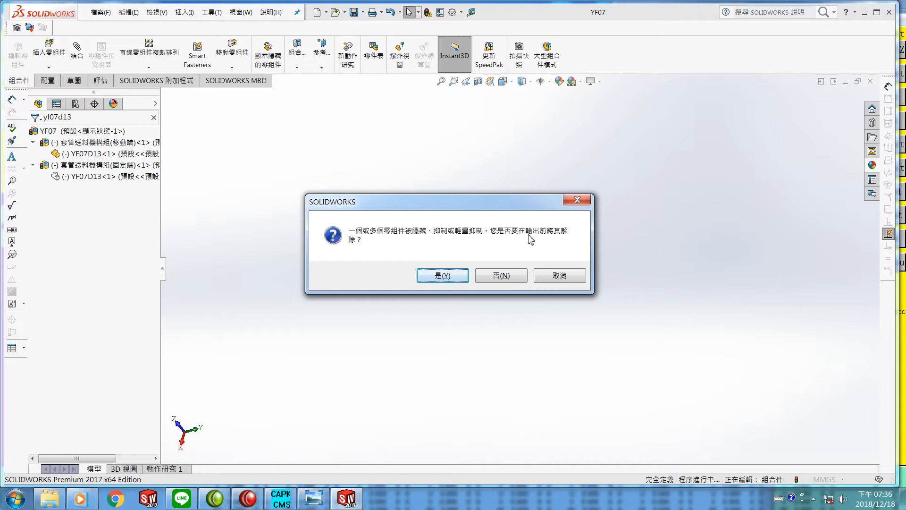
pyautogui.click(501, 276)
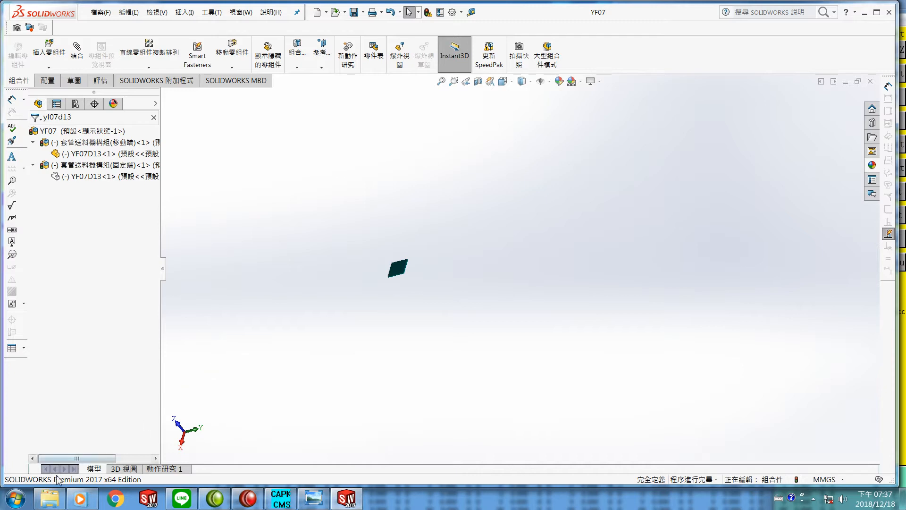
# Launch PolyTrans and accept OpenGL: Smooth Shaded as its start-up display mode
pyautogui.click(15, 498)
pyautogui.click(52, 385)
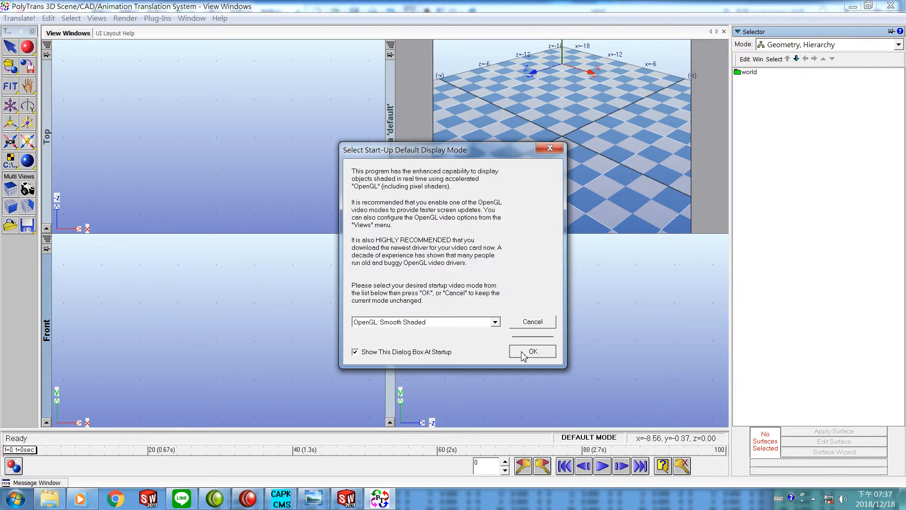
pyautogui.click(524, 338)
# Choose the IGES v5.3 (via Okino) importer and open y23x36 from the C:\SAM11 folder
pyautogui.click(19, 18)
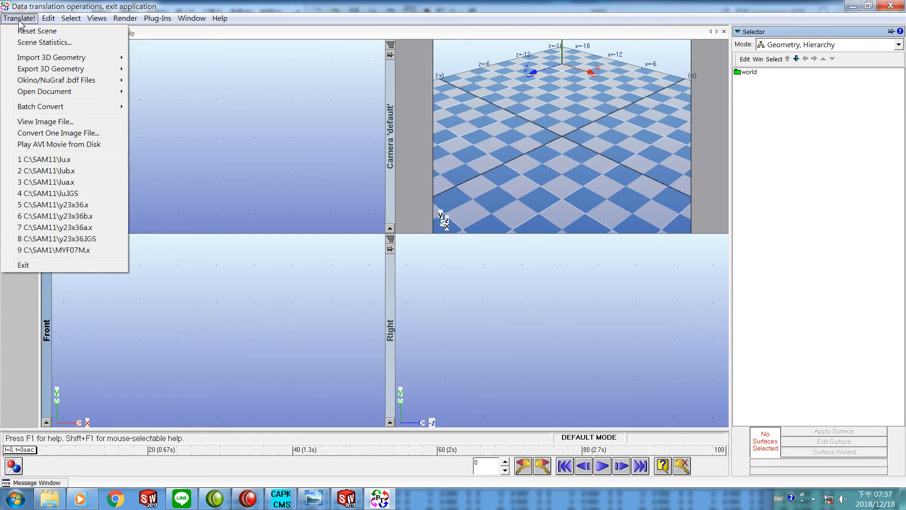
pyautogui.moveTo(54, 65)
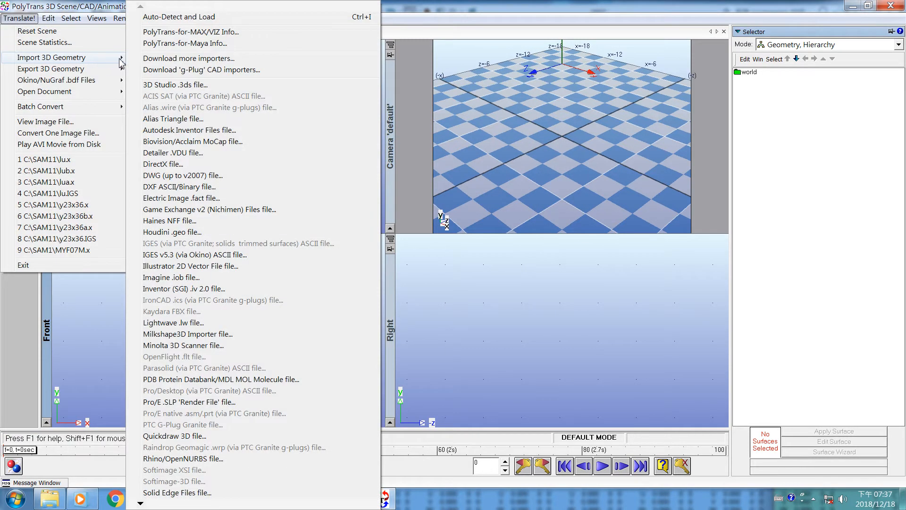
pyautogui.click(179, 255)
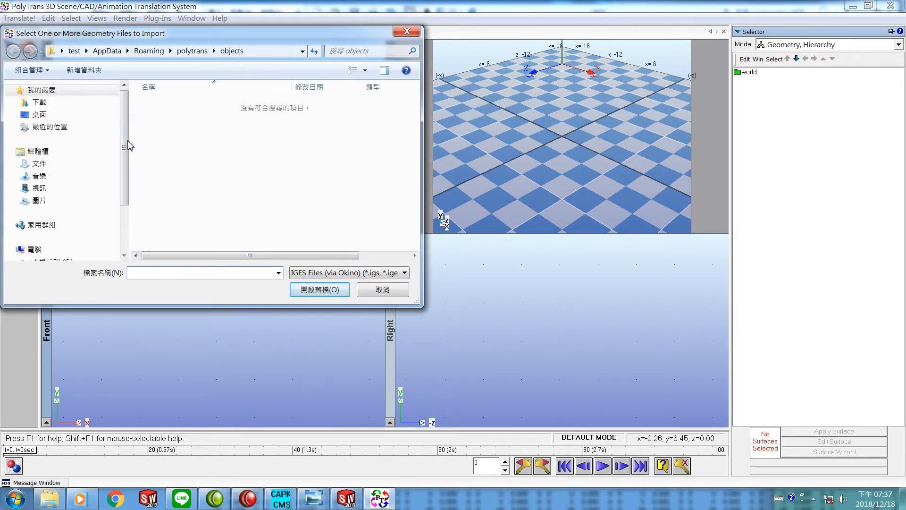
pyautogui.scroll(-2, 126, 189)
pyautogui.click(53, 210)
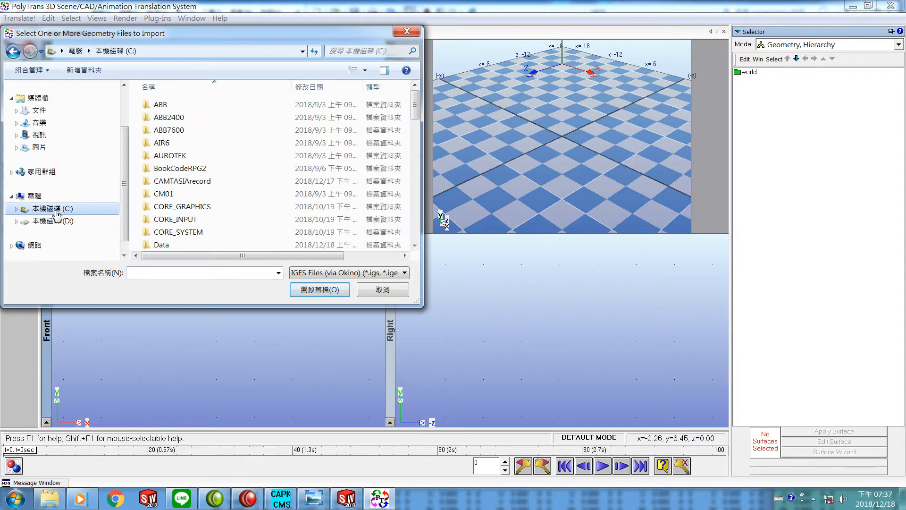
pyautogui.moveTo(414, 119); pyautogui.dragTo(414, 199)
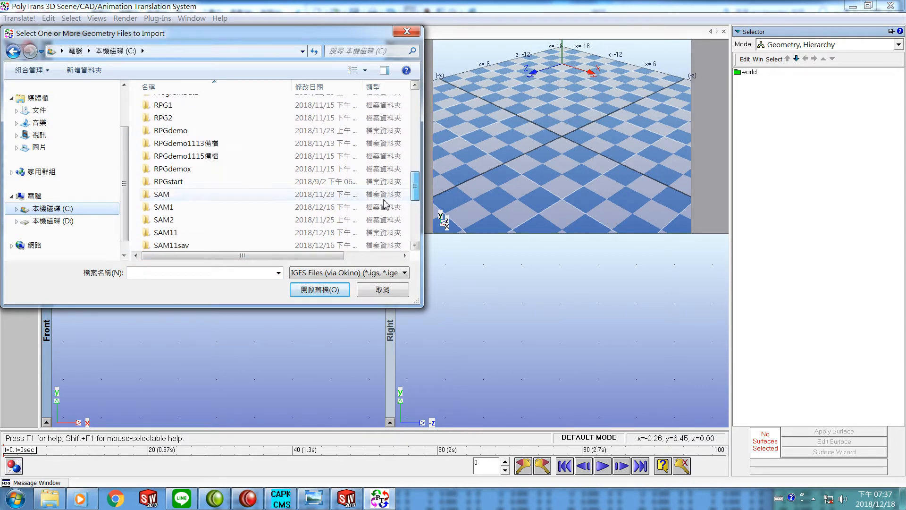
pyautogui.click(155, 235)
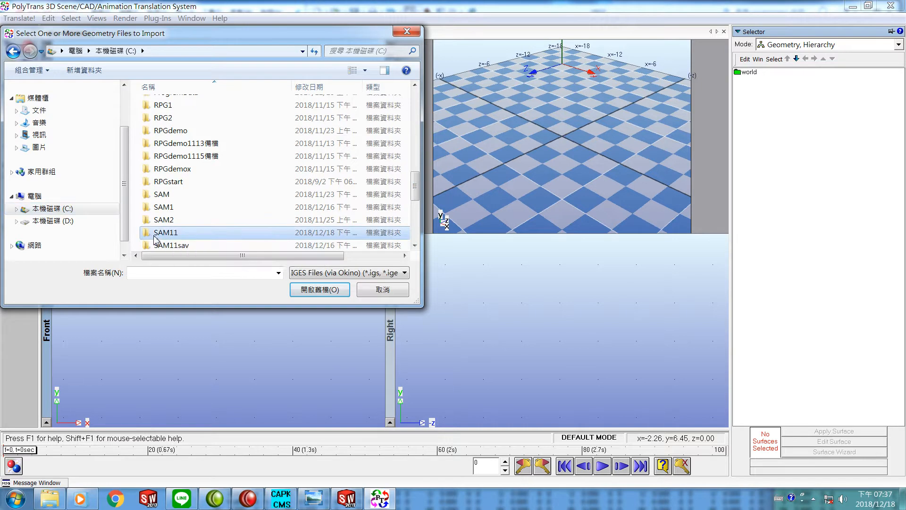
pyautogui.click(319, 290)
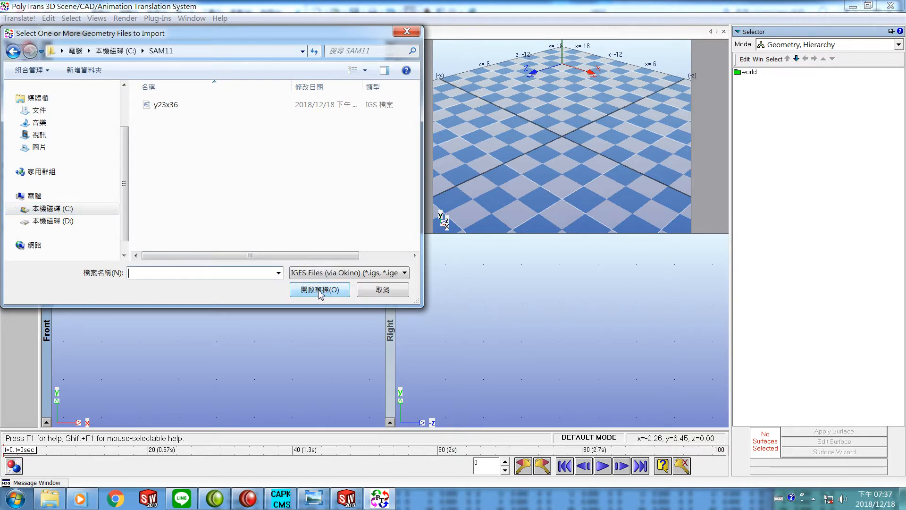
pyautogui.doubleClick(165, 106)
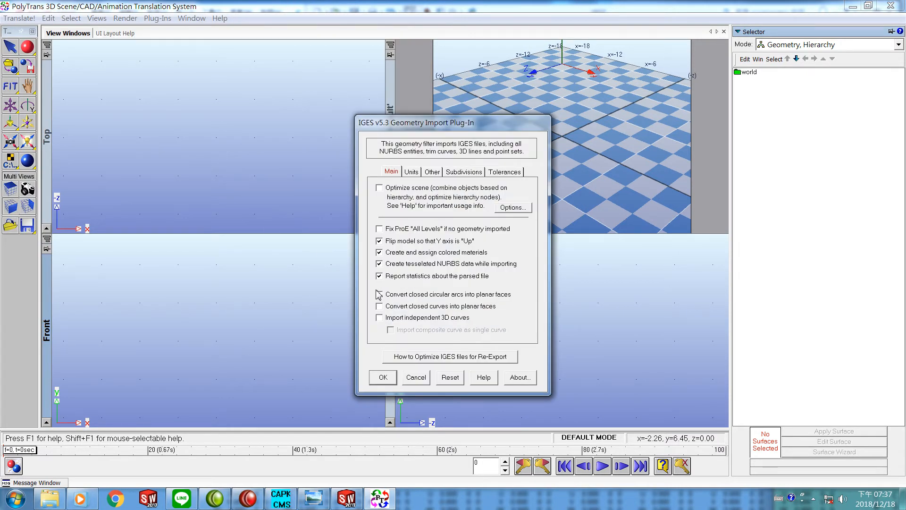
# Accept the IGES import options and resize the perspective camera view to fit all objects
pyautogui.click(384, 377)
pyautogui.click(341, 237)
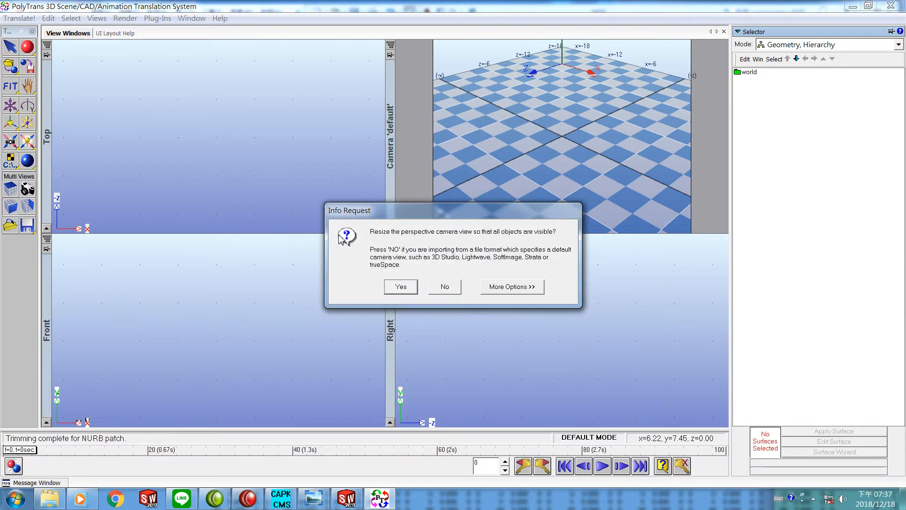
pyautogui.click(399, 286)
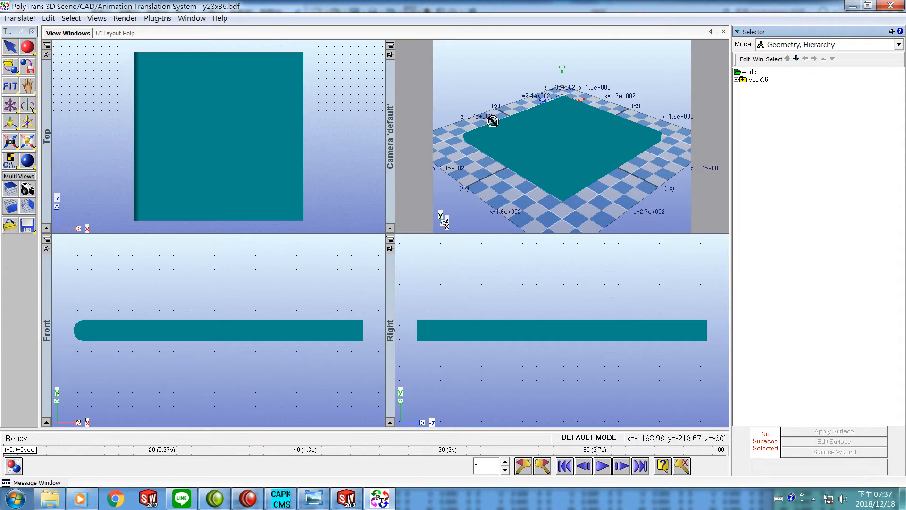
# Export the imported plate as a binary DirectX file named y23x36a in the SAM11 folder
pyautogui.click(19, 18)
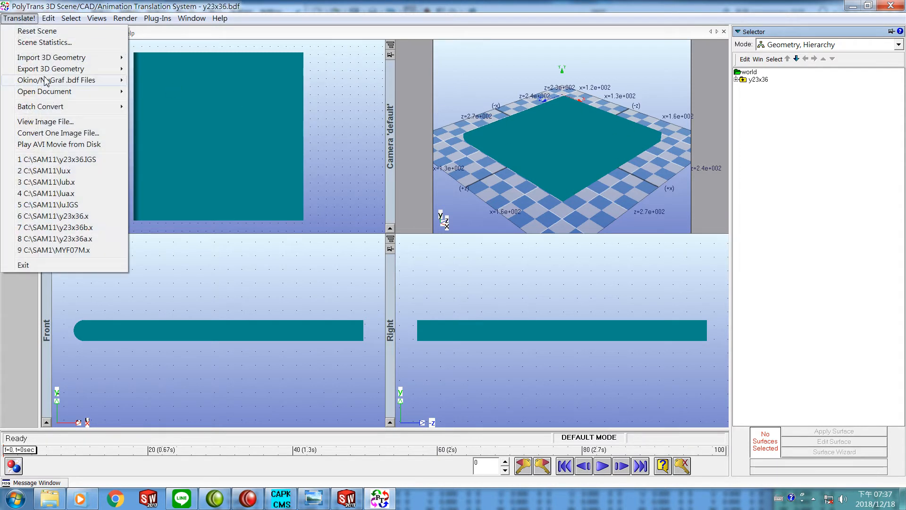
pyautogui.moveTo(61, 68)
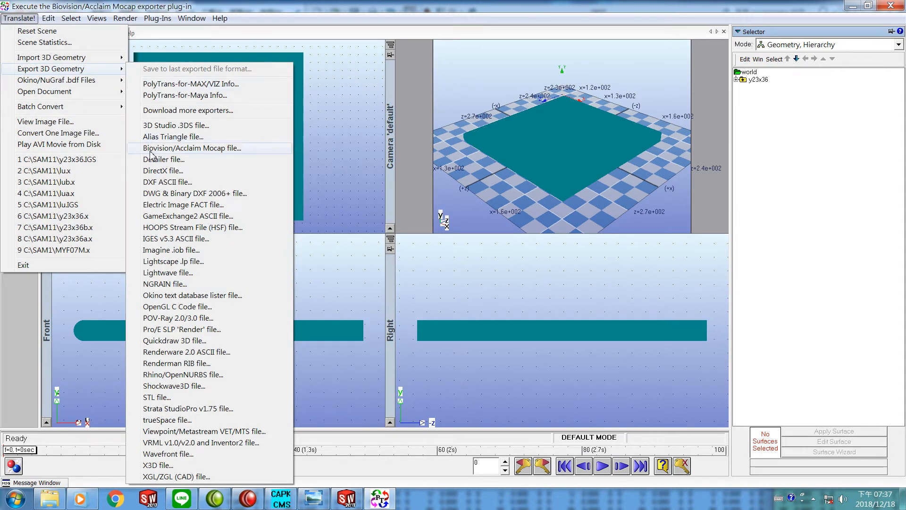
pyautogui.click(154, 171)
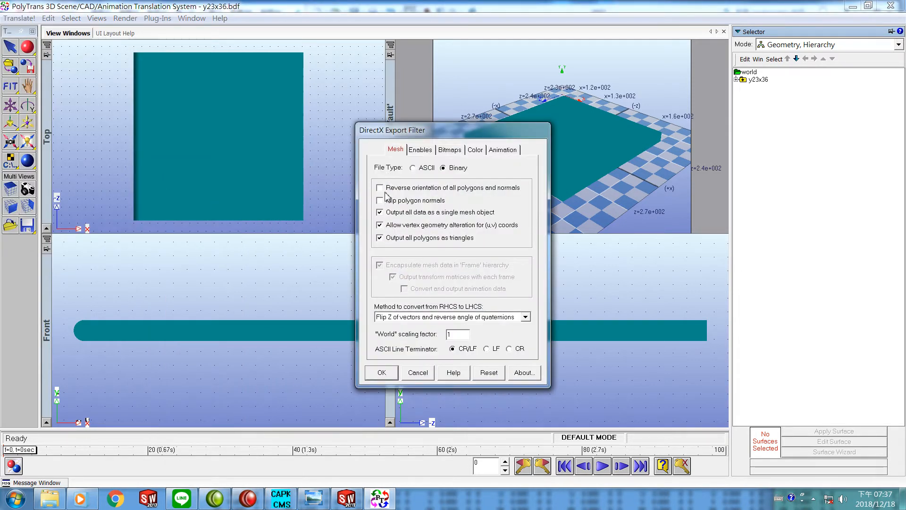
pyautogui.click(380, 372)
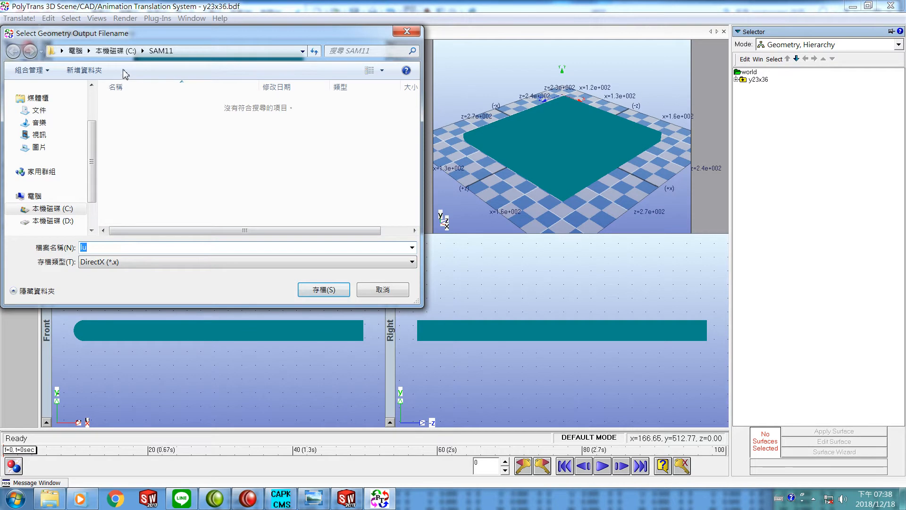
pyautogui.click(133, 251)
pyautogui.write('y23x36')
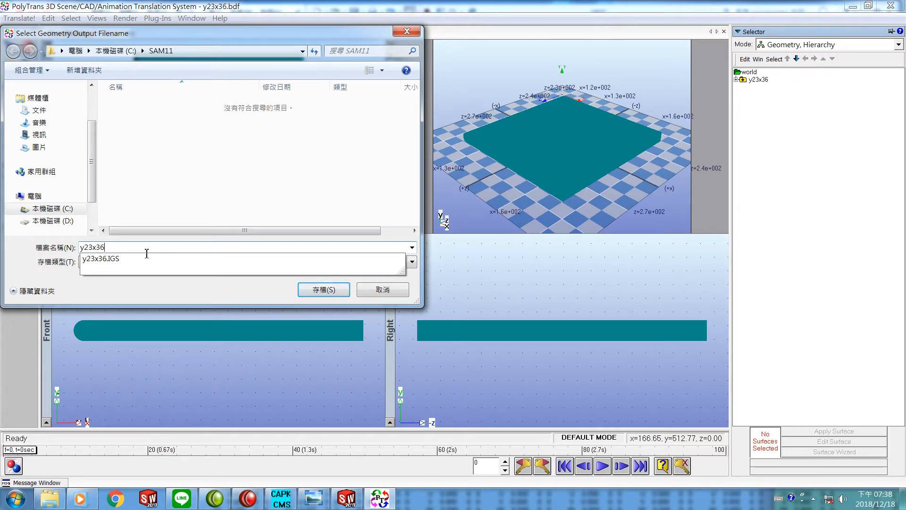
pyautogui.write('a')
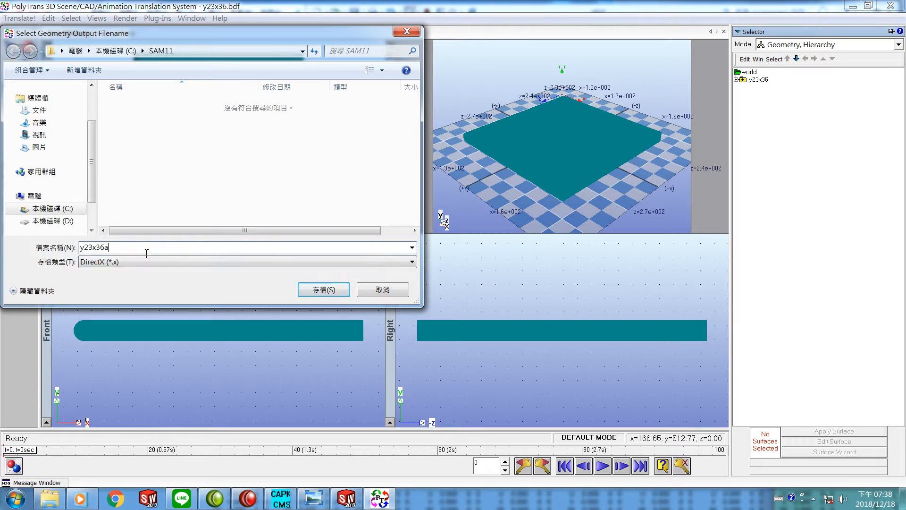
pyautogui.press('Return')
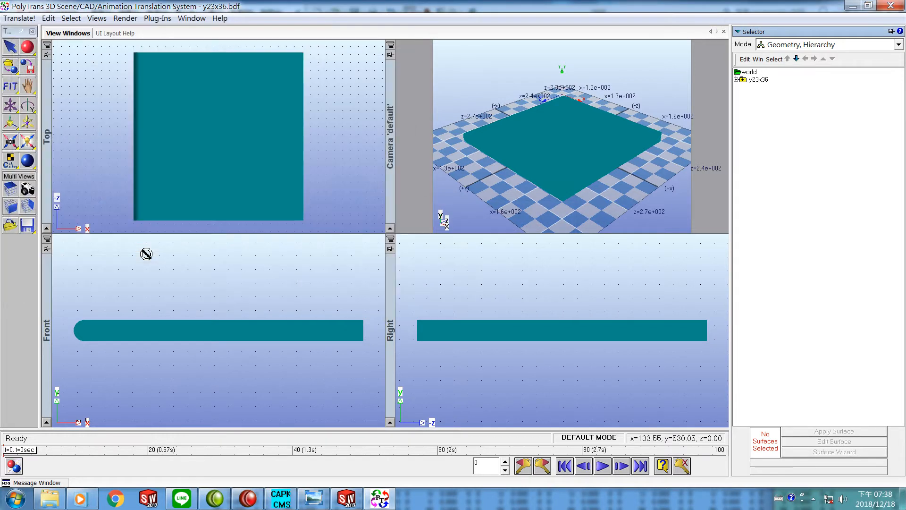
# Export the plate as binary DirectX file y23x36b in SAM11, with reversed orientation of all polygons and normals plus flipped polygon normals
pyautogui.click(20, 18)
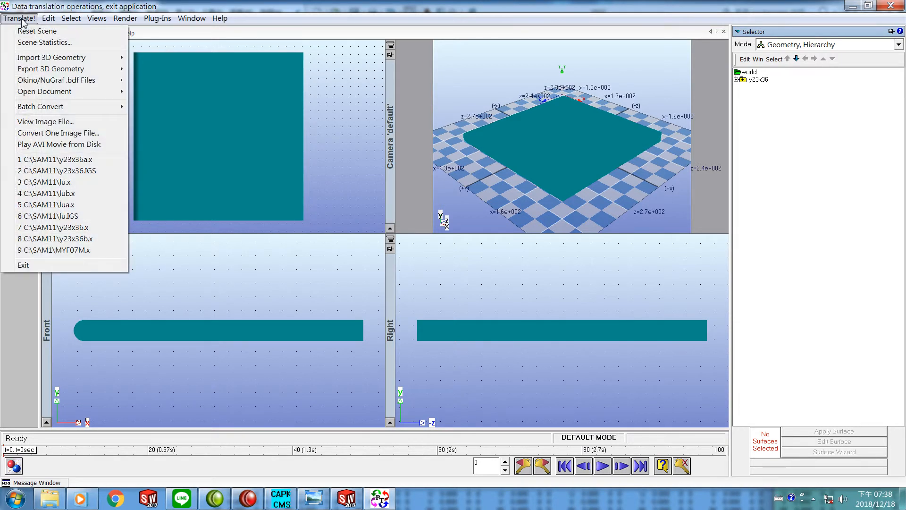
pyautogui.moveTo(38, 70)
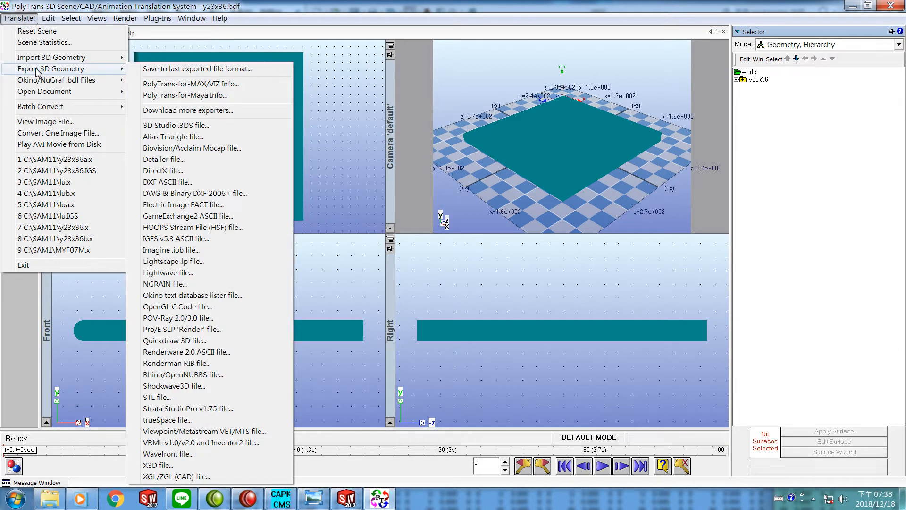
pyautogui.click(162, 171)
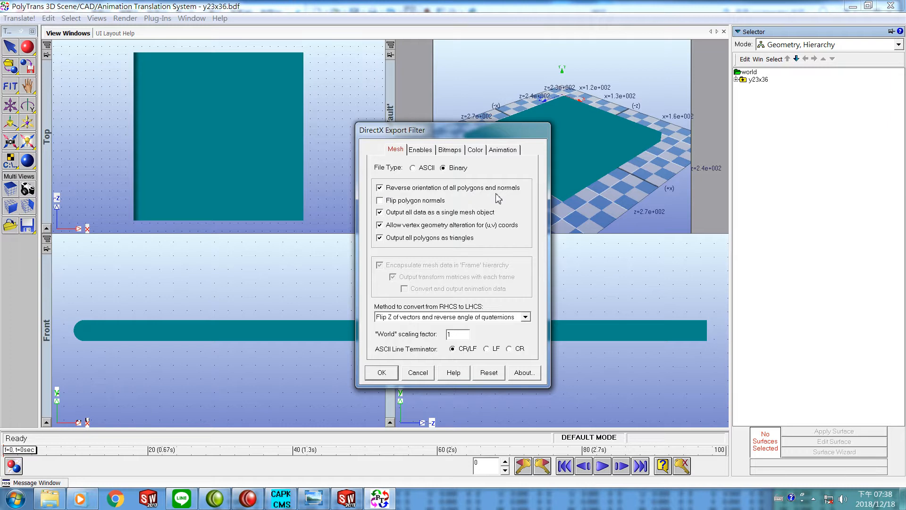
pyautogui.click(381, 201)
pyautogui.click(382, 373)
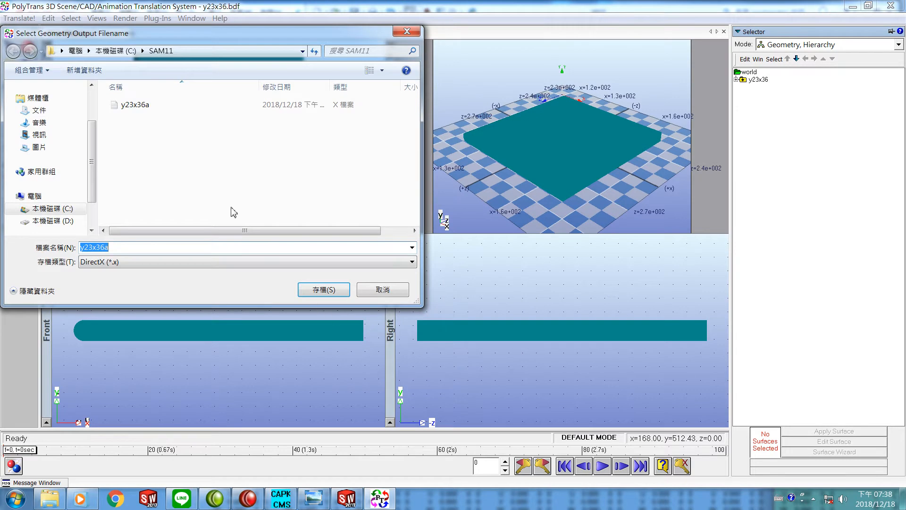
pyautogui.click(125, 250)
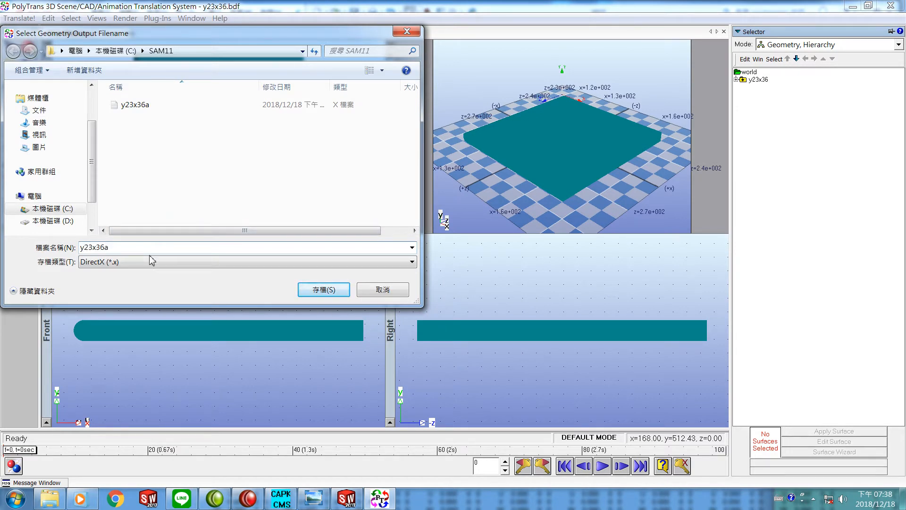
pyautogui.press('BackSpace')
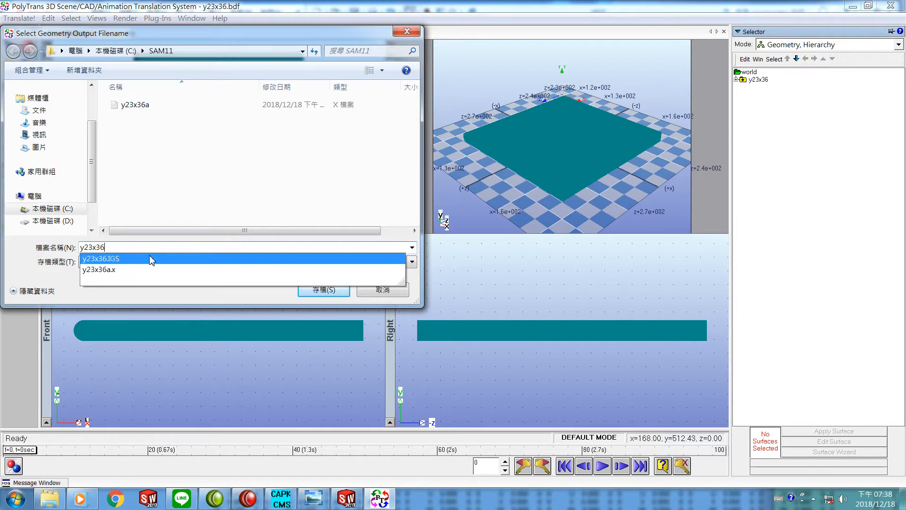
pyautogui.write('b')
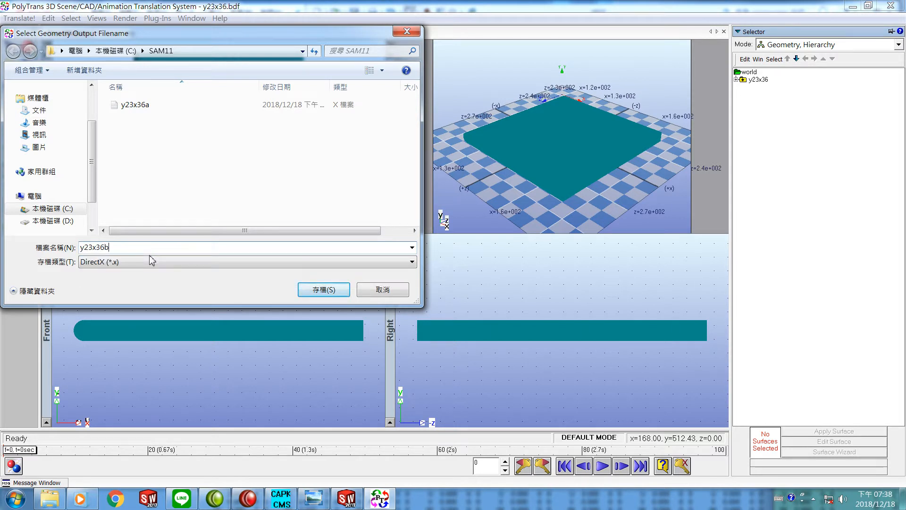
pyautogui.press('Return')
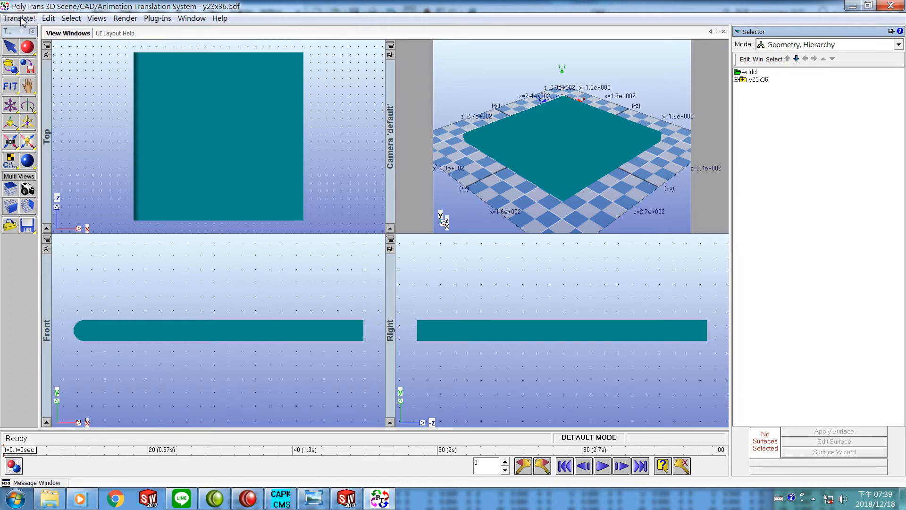
# Reset the scene without saving the changes to y23x36.bdf
pyautogui.click(20, 19)
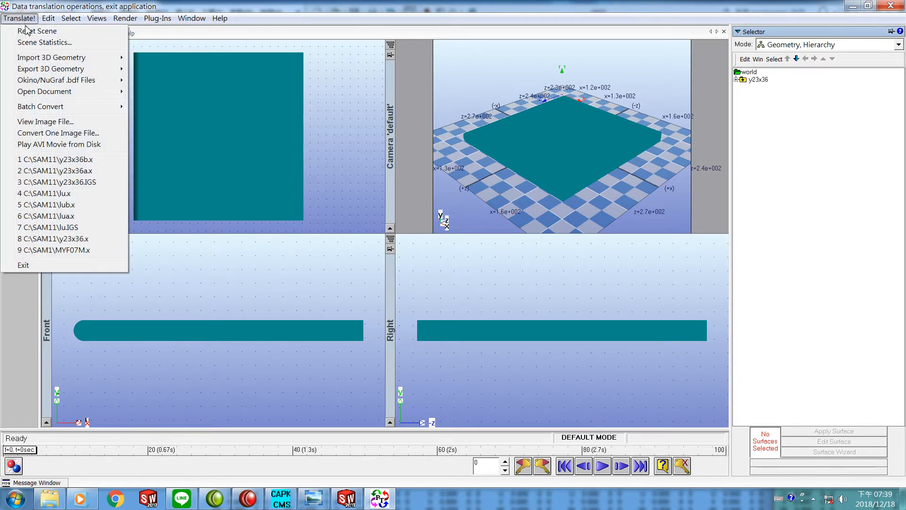
pyautogui.click(40, 32)
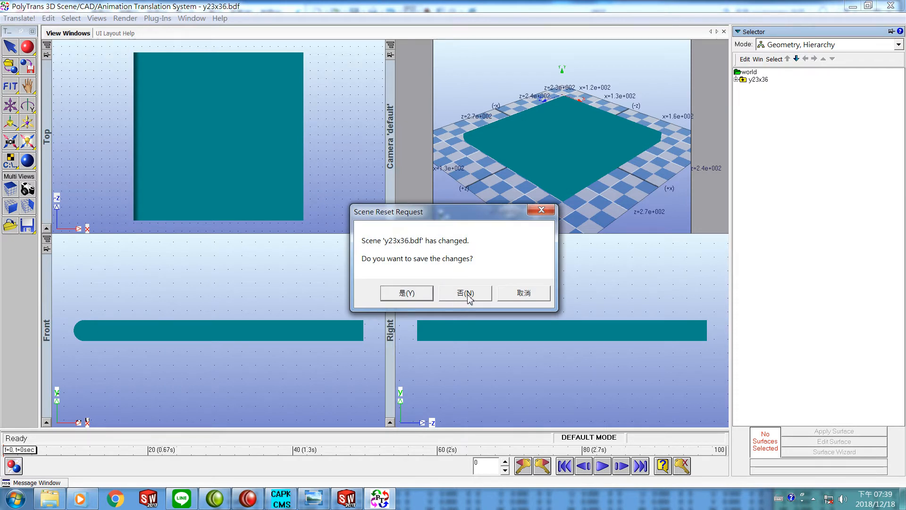
pyautogui.click(465, 293)
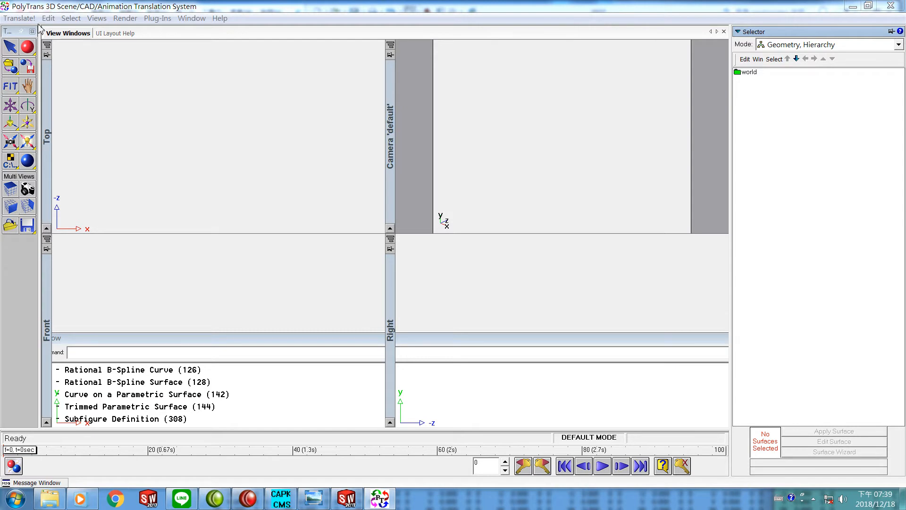
# Import the DirectX file y23x36a from C:\SAM11 with the offered import options and resize the perspective camera view to show all objects
pyautogui.click(21, 18)
pyautogui.moveTo(60, 60)
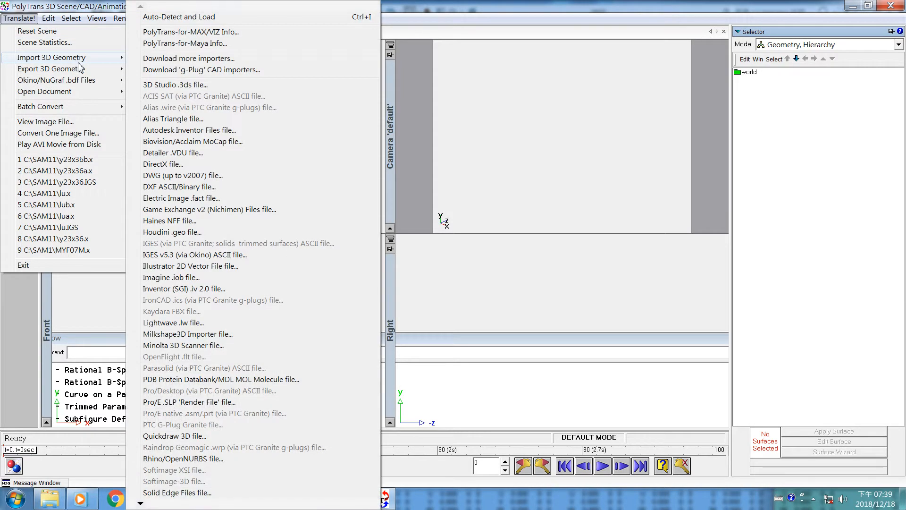
pyautogui.click(163, 165)
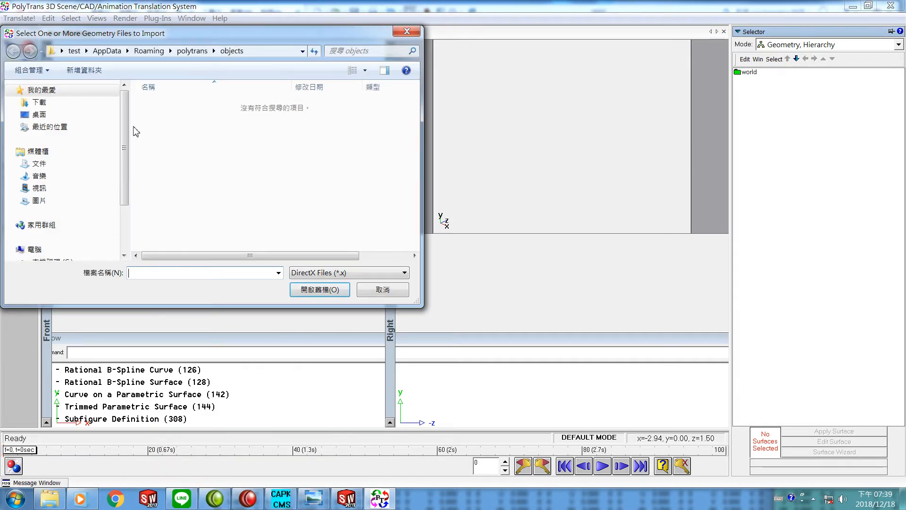
pyautogui.scroll(-2, 125, 134)
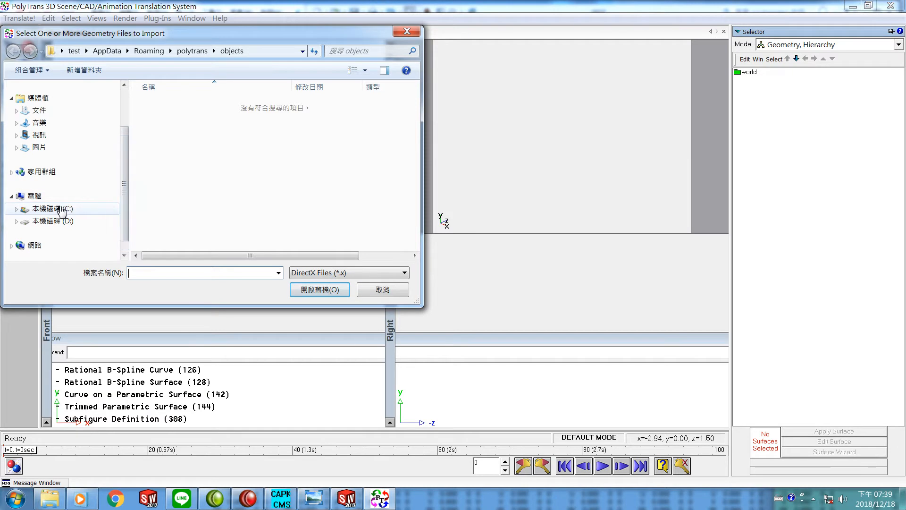
pyautogui.click(63, 209)
pyautogui.moveTo(418, 120); pyautogui.dragTo(421, 203)
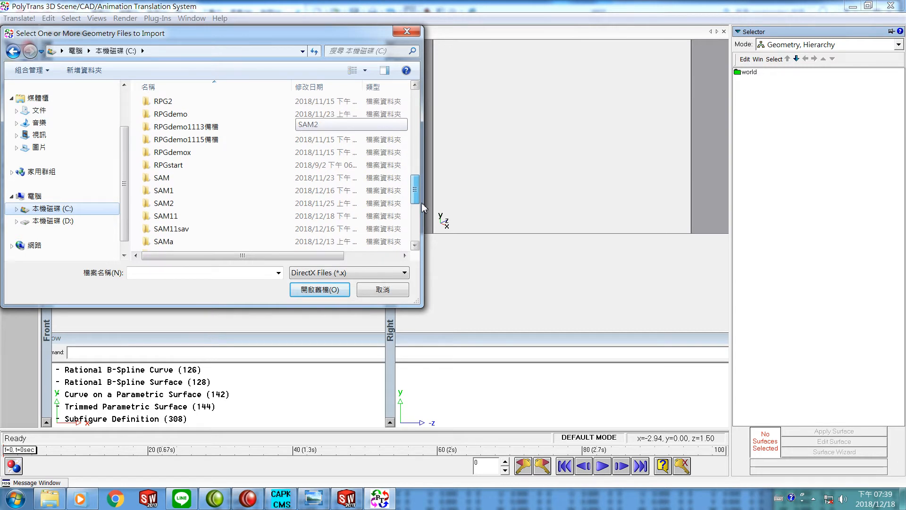
pyautogui.click(169, 219)
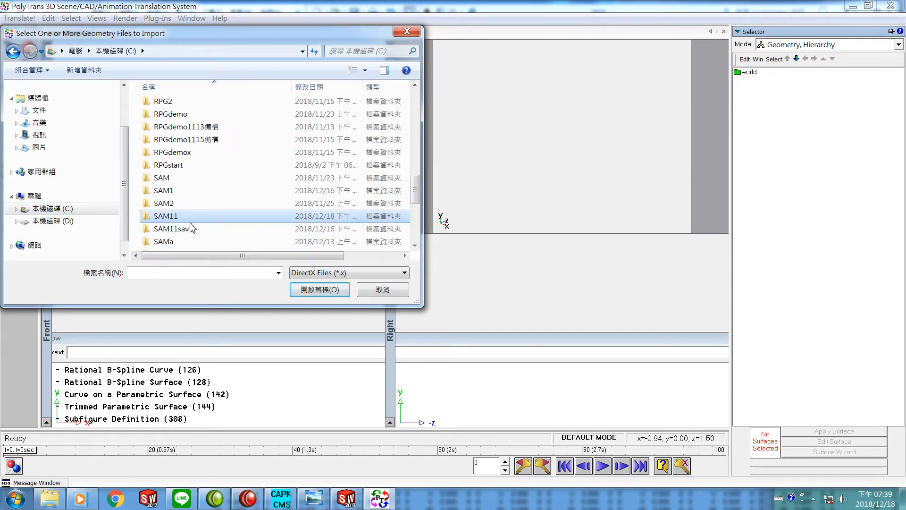
pyautogui.click(310, 293)
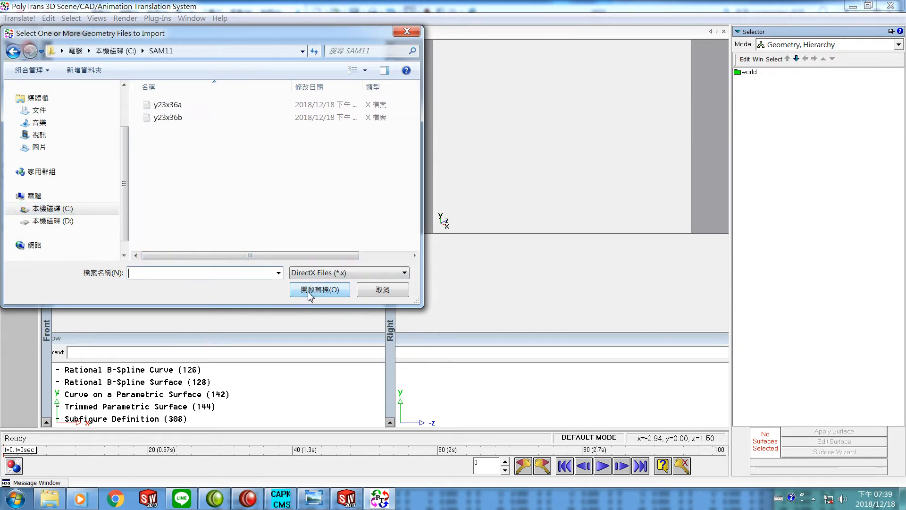
pyautogui.click(173, 106)
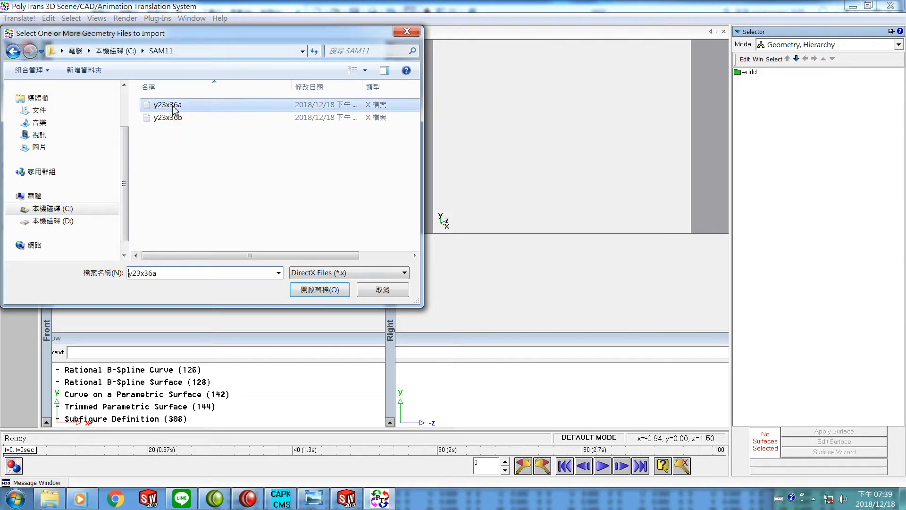
pyautogui.click(313, 290)
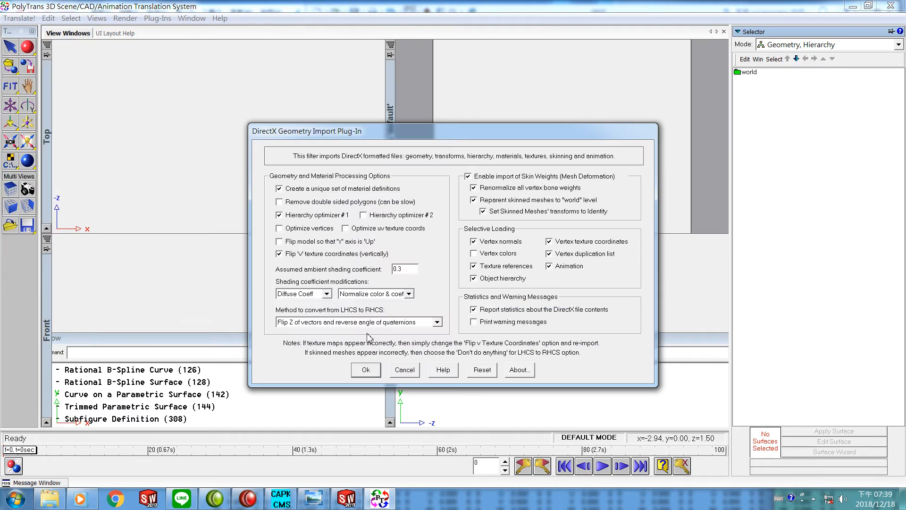
pyautogui.click(371, 358)
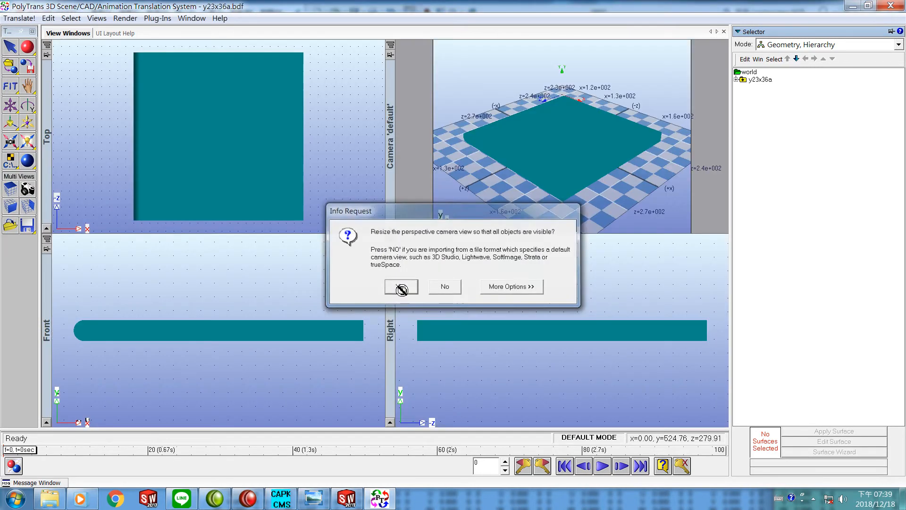
pyautogui.click(401, 287)
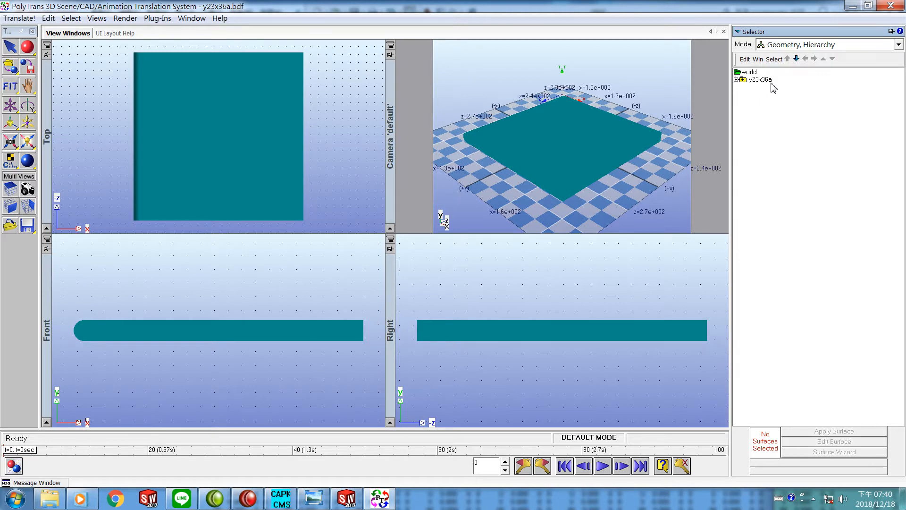
# Import the DirectX file y23x36b into the same scene and resize the perspective camera view to show all objects
pyautogui.click(26, 19)
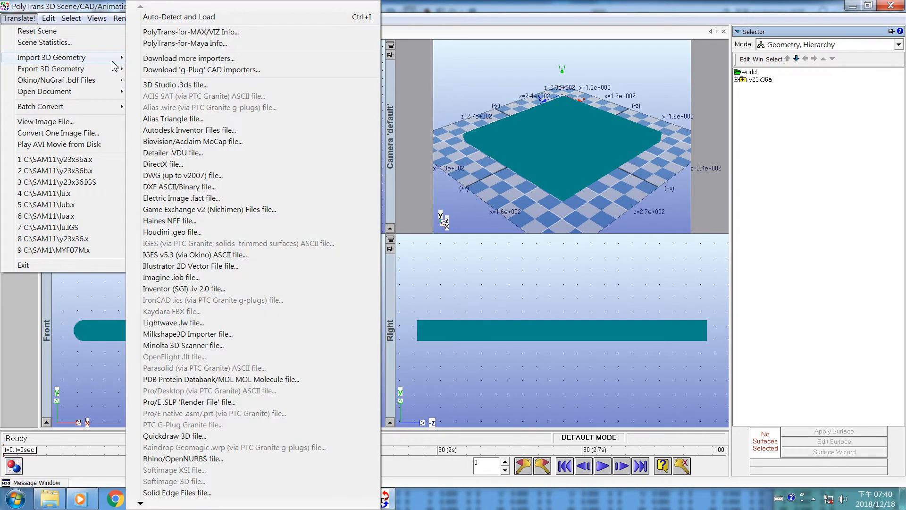
pyautogui.click(157, 164)
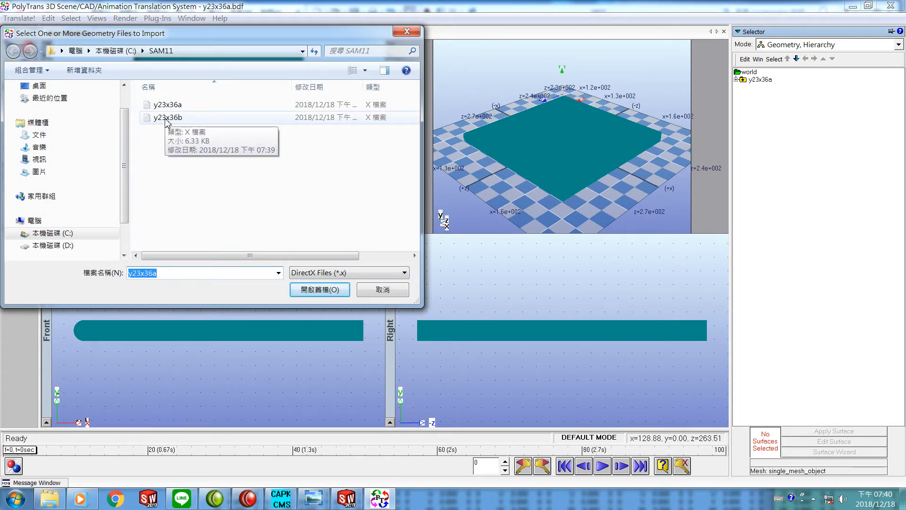
pyautogui.click(166, 121)
pyautogui.click(324, 292)
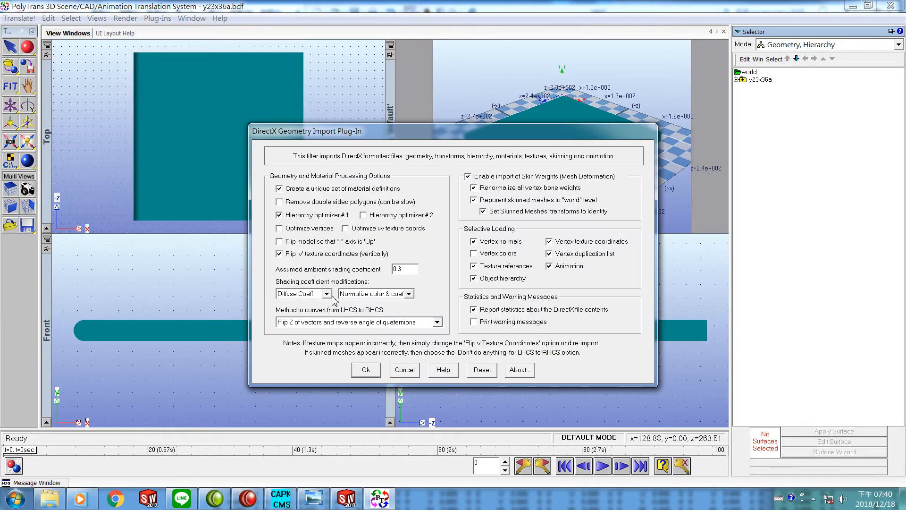
pyautogui.click(365, 373)
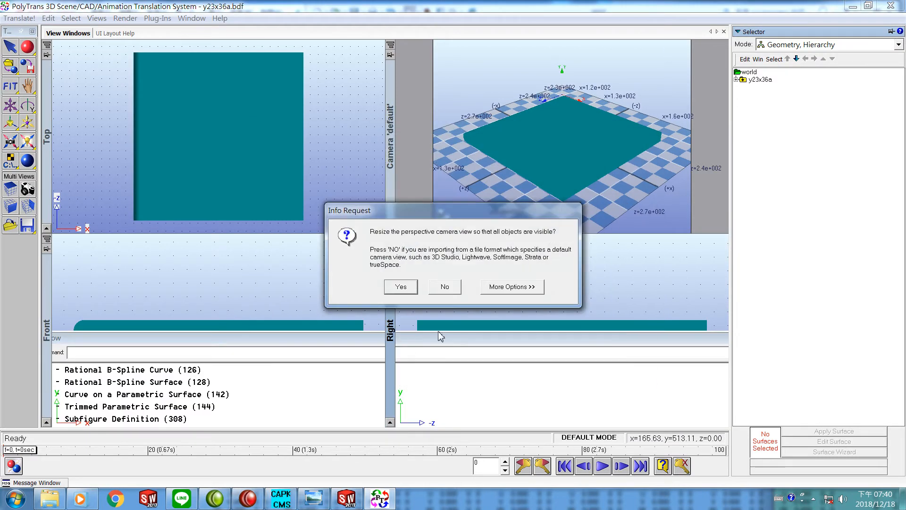
pyautogui.click(400, 287)
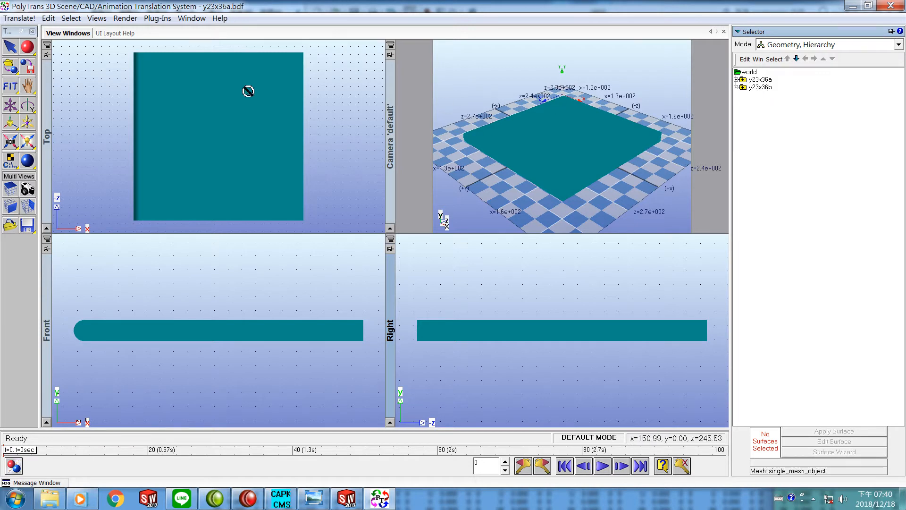
# Export both imported meshes as one binary DirectX file named y23x36, with orientation reversal and polygon normal flipping turned off
pyautogui.click(21, 22)
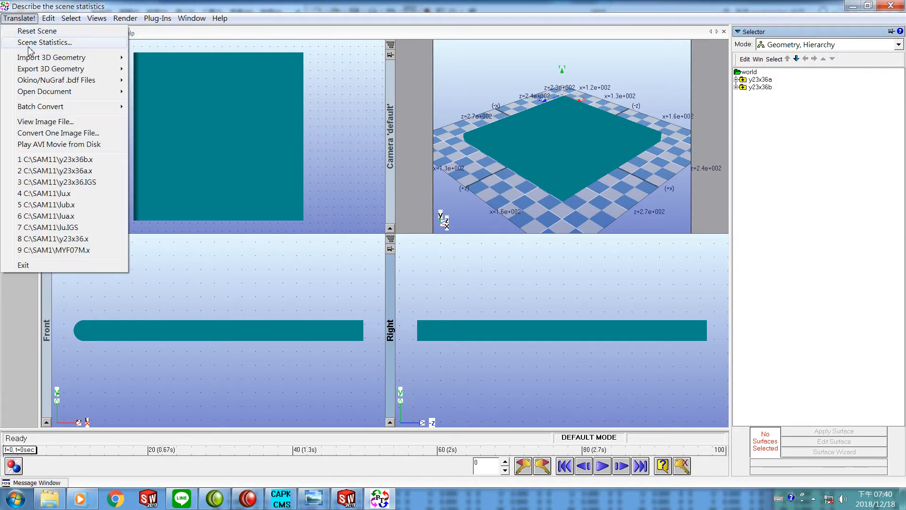
pyautogui.moveTo(33, 71)
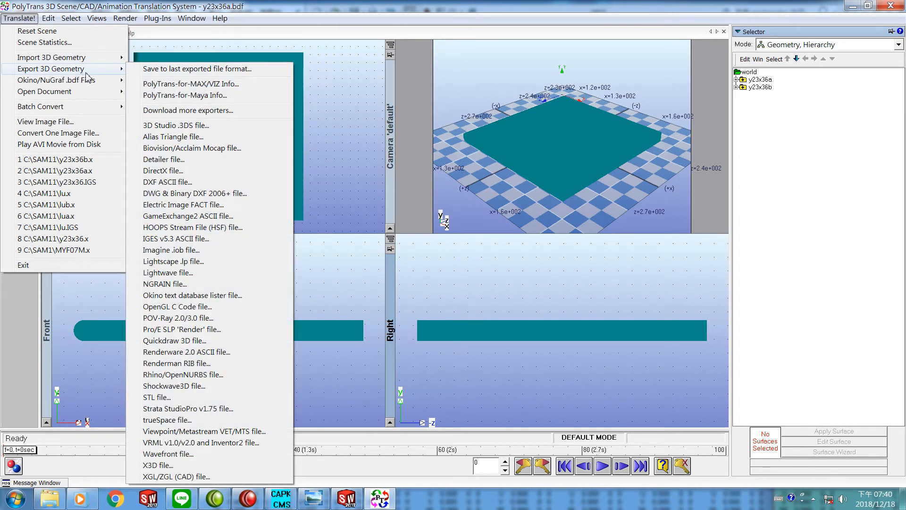
pyautogui.click(169, 172)
pyautogui.click(392, 189)
pyautogui.click(394, 201)
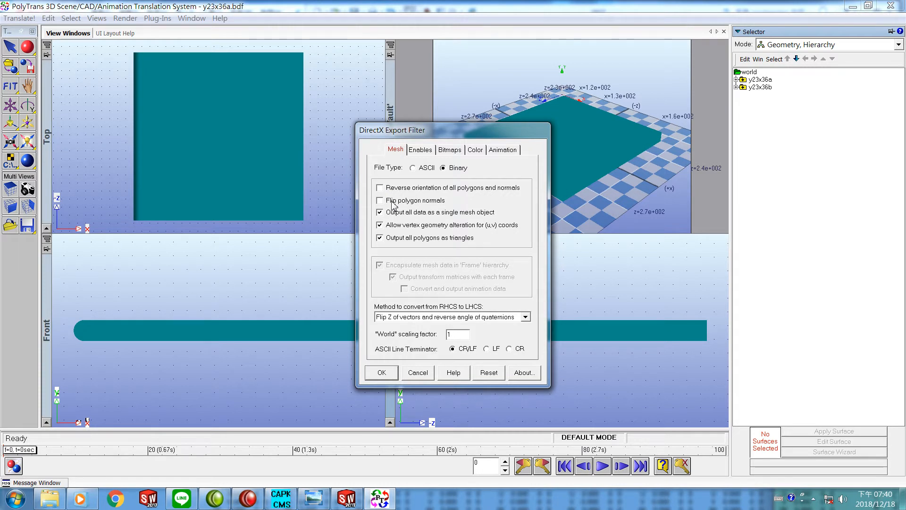
pyautogui.click(382, 373)
pyautogui.click(147, 247)
pyautogui.press('BackSpace')
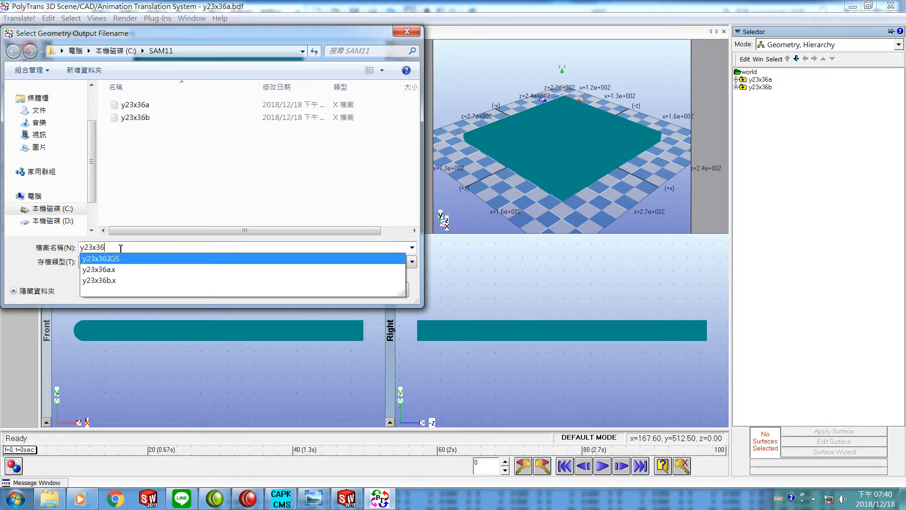
pyautogui.press('Return')
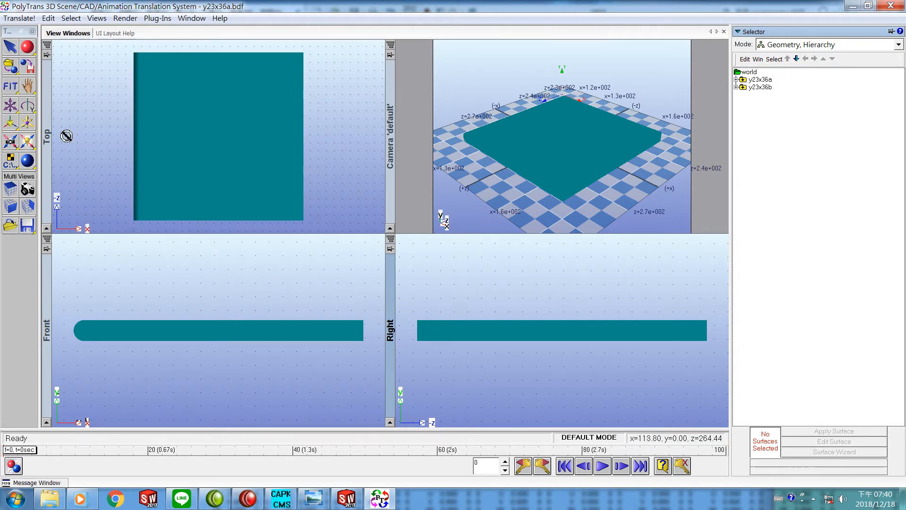
# Reset the scene with the two combined meshes without saving the changes to y23x36a.bdf
pyautogui.click(22, 19)
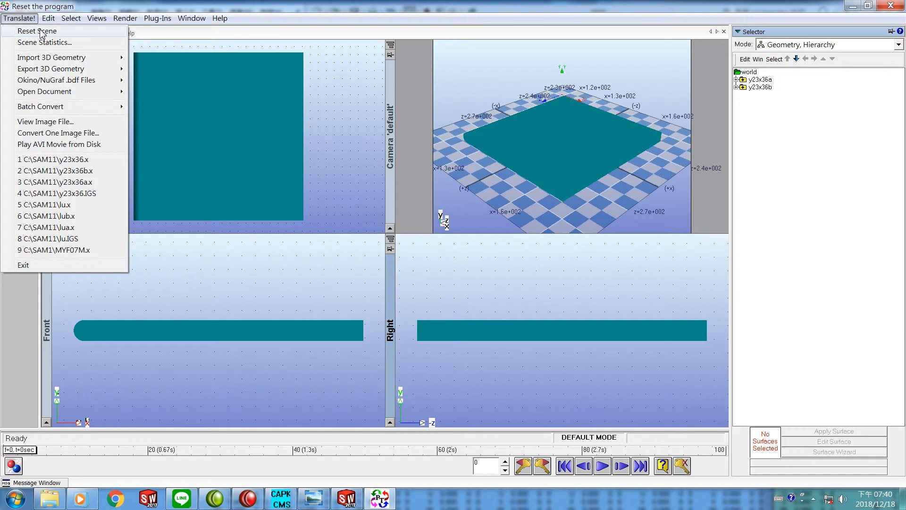
pyautogui.click(40, 32)
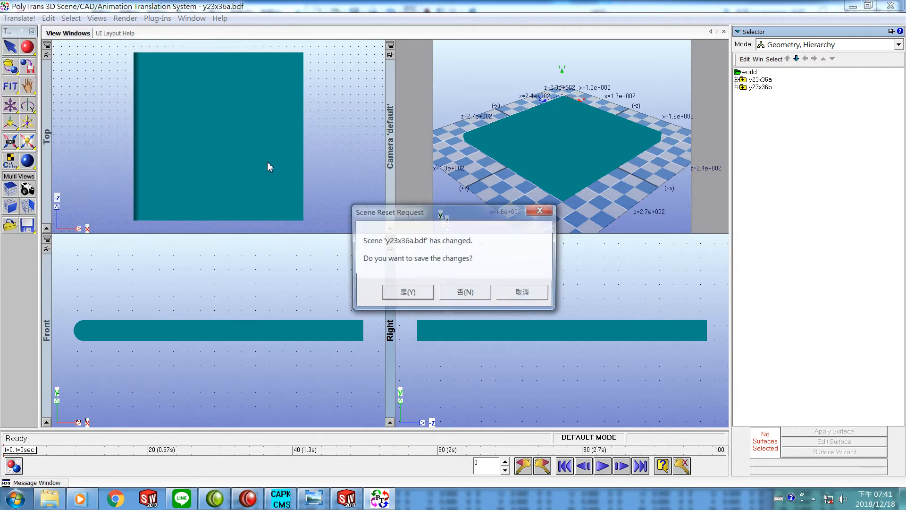
pyautogui.click(469, 295)
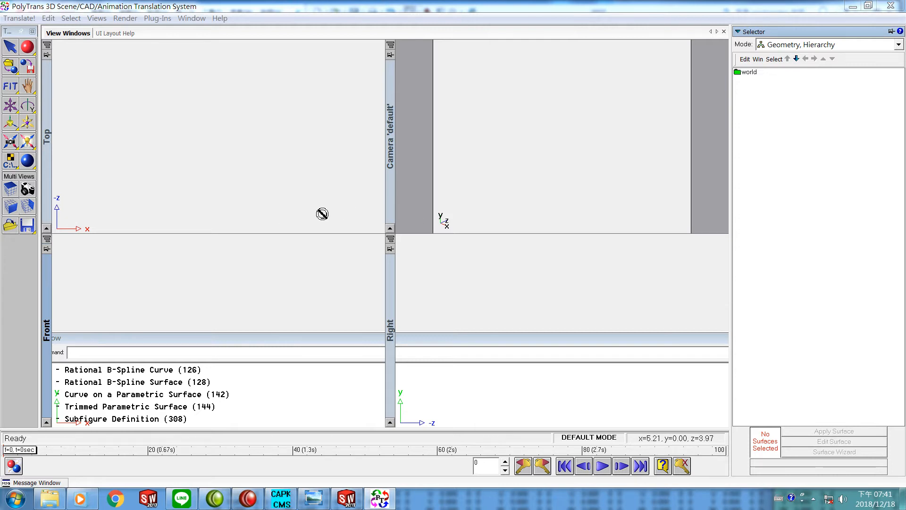
# Switch to Windows Explorer, search C:\SAM11 for y23, and copy the combined DirectX file y23x36
pyautogui.click(50, 498)
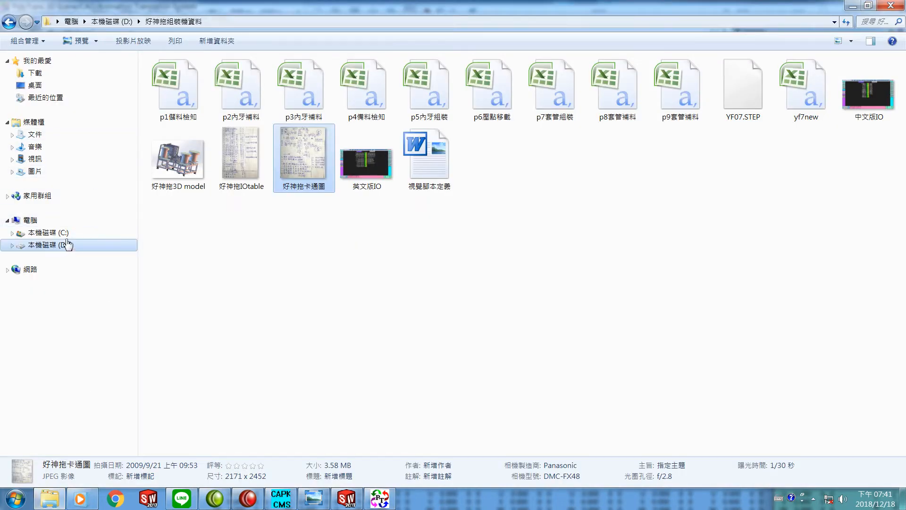
pyautogui.click(55, 234)
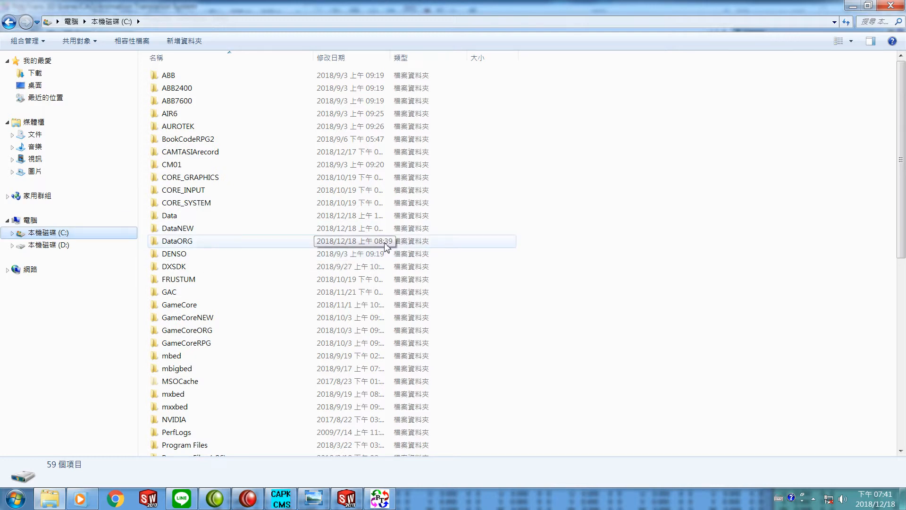
pyautogui.scroll(-10, 903, 177)
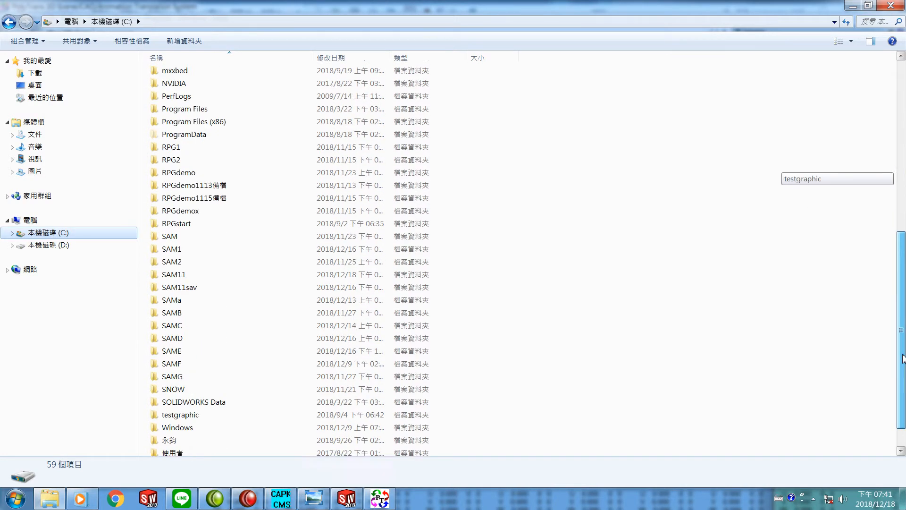
pyautogui.click(157, 254)
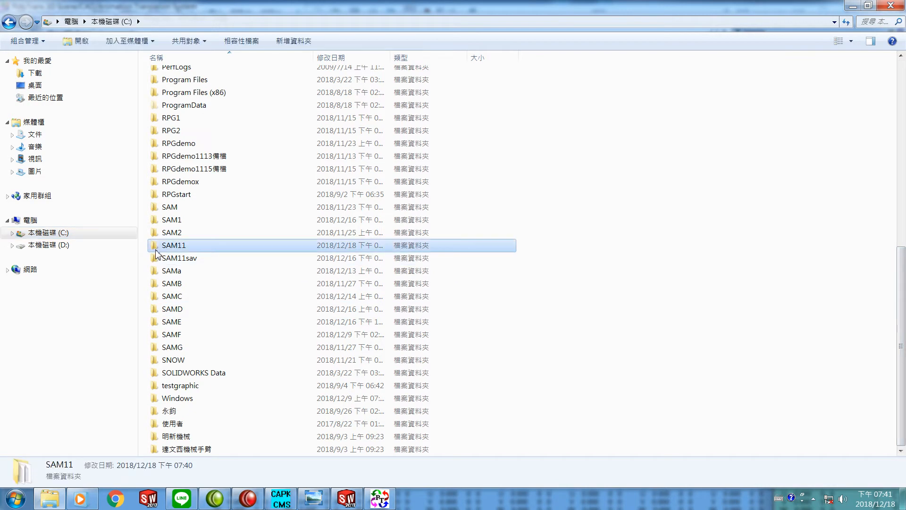
pyautogui.doubleClick(160, 245)
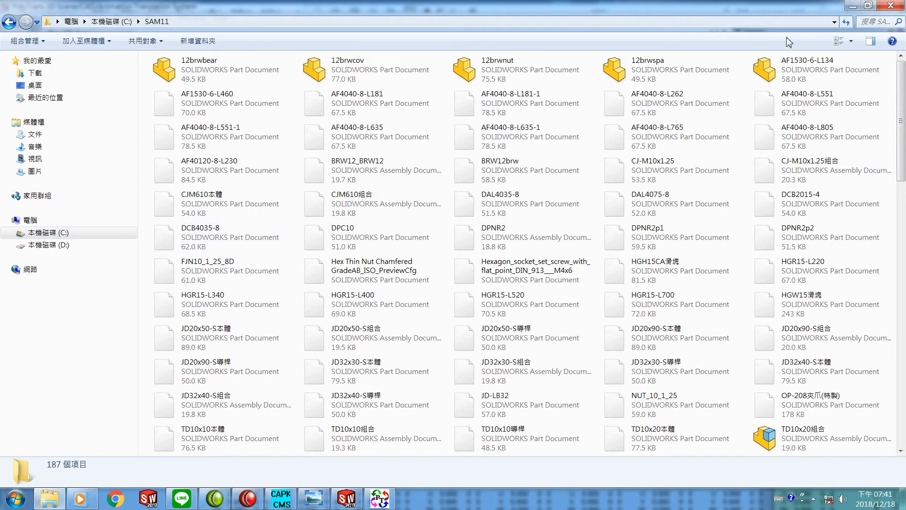
pyautogui.click(880, 22)
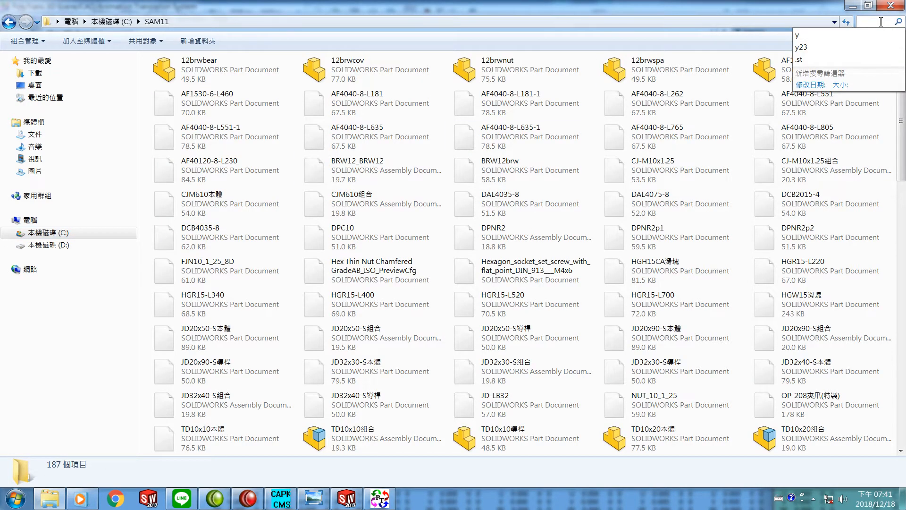
pyautogui.click(832, 48)
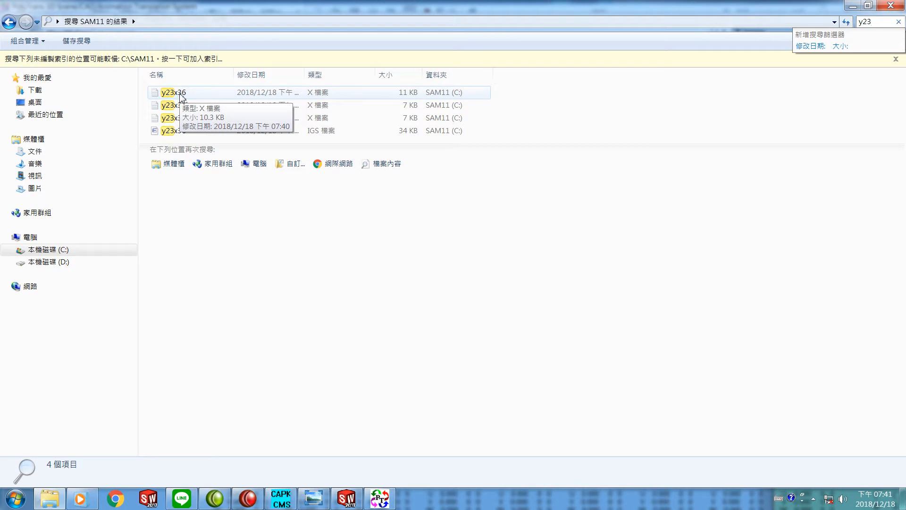
pyautogui.rightClick(180, 95)
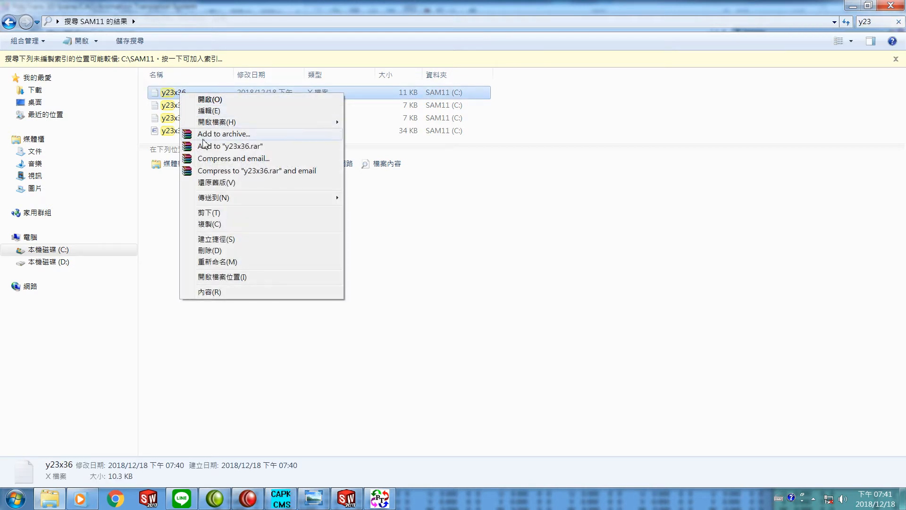
pyautogui.click(211, 229)
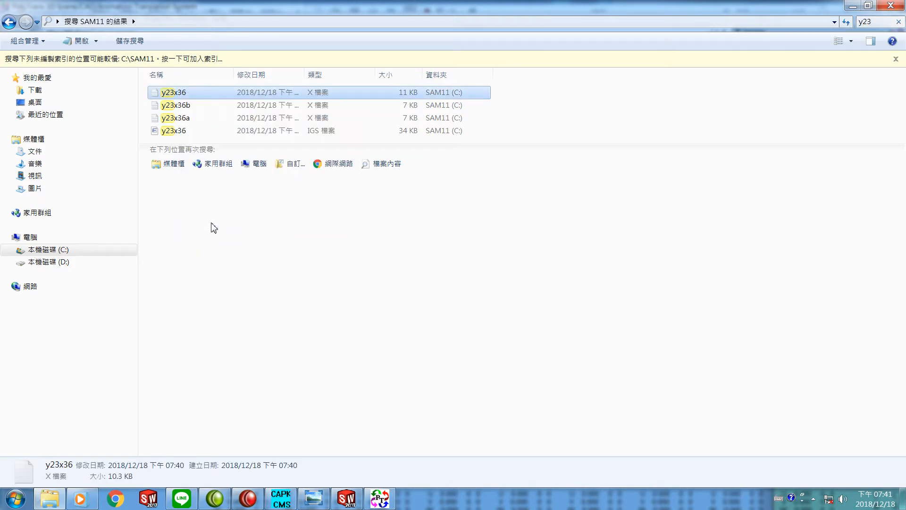
# Paste the copied file into C:\Data, replacing the existing y23x36.x
pyautogui.click(45, 251)
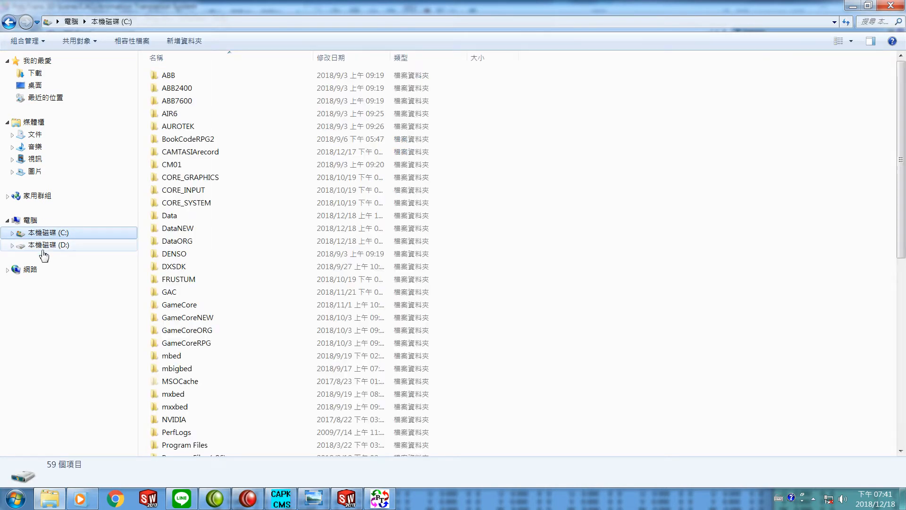
pyautogui.click(156, 220)
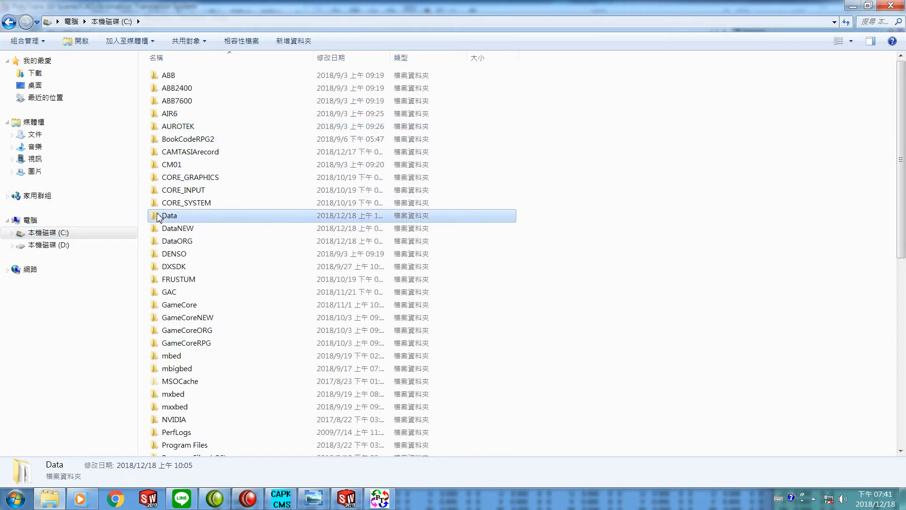
pyautogui.doubleClick(161, 216)
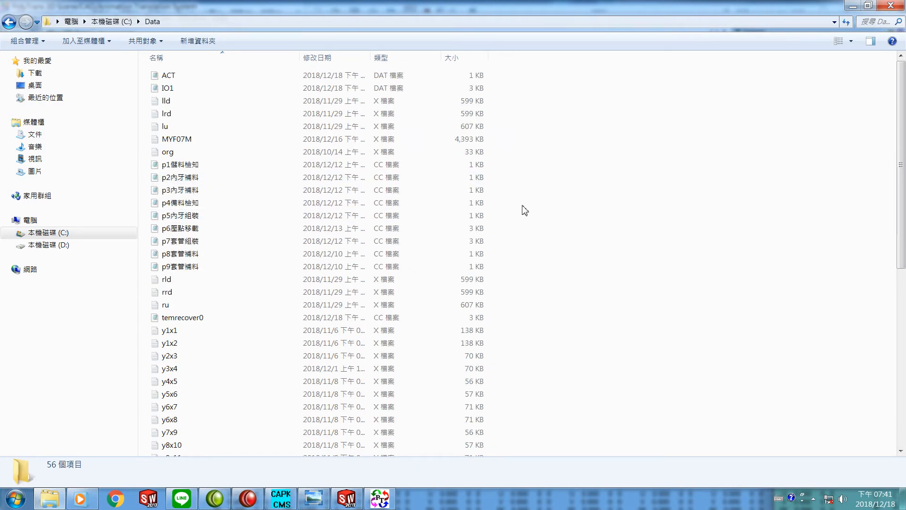
pyautogui.rightClick(525, 210)
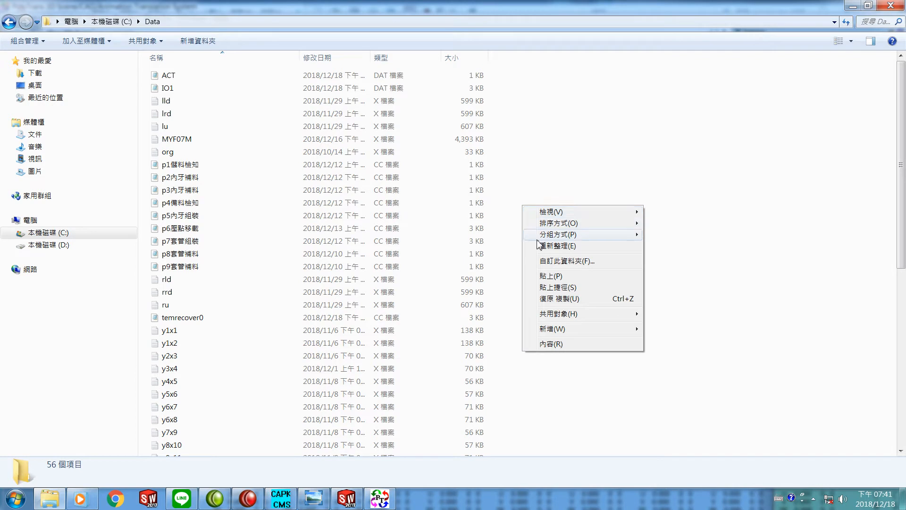
pyautogui.click(553, 277)
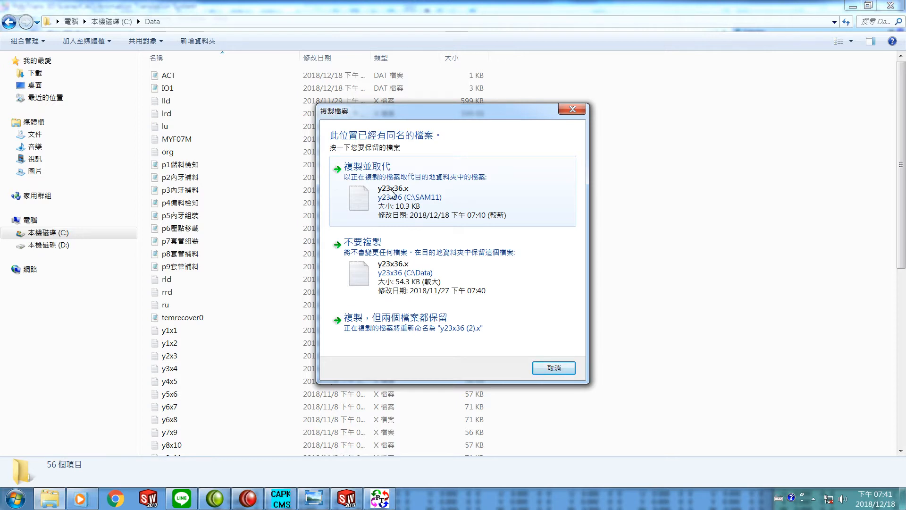
pyautogui.click(390, 193)
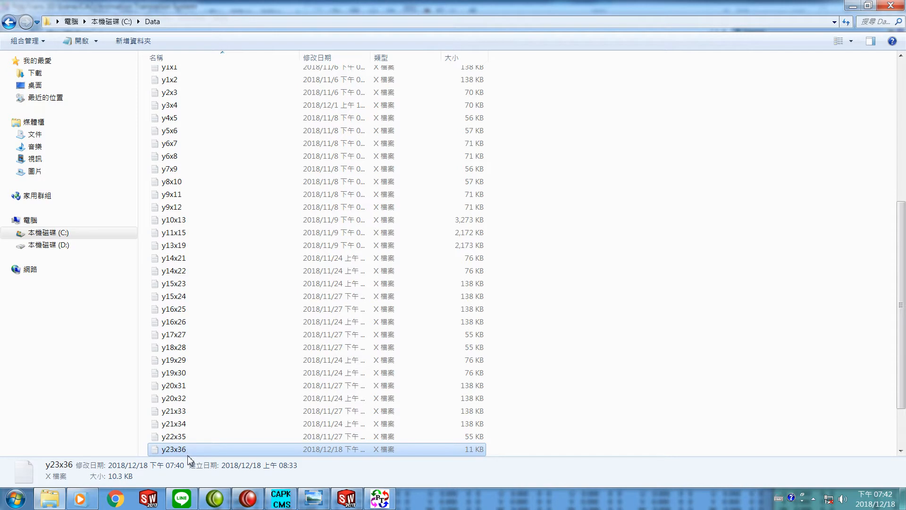
# Switch to the CAPPKHCMS platform, reset the running simulation, and start a new empty scene
pyautogui.click(282, 501)
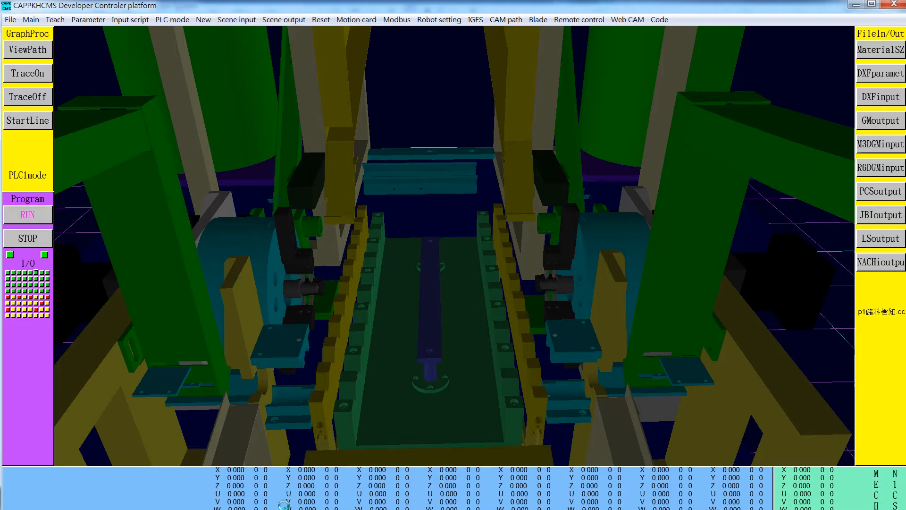
pyautogui.click(321, 20)
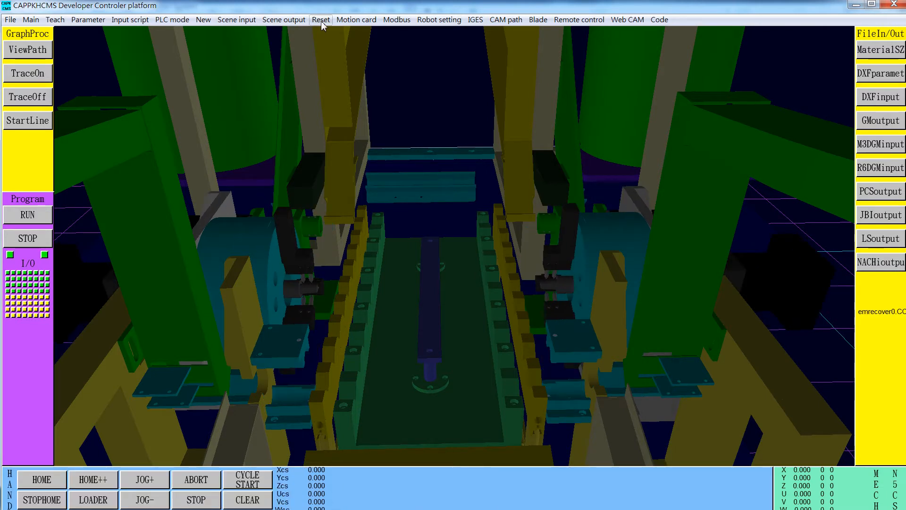
pyautogui.click(203, 22)
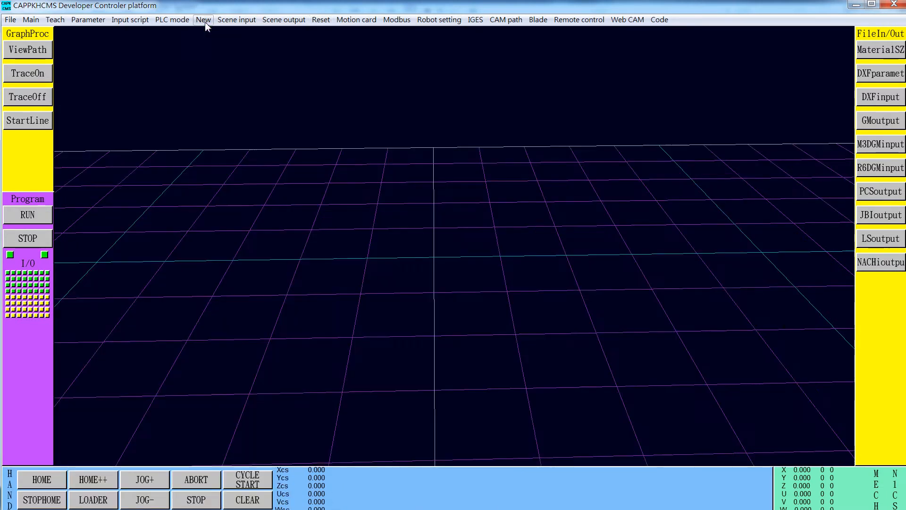
# Load the named scene from the CSV file yf7new in C:\Data
pyautogui.click(234, 26)
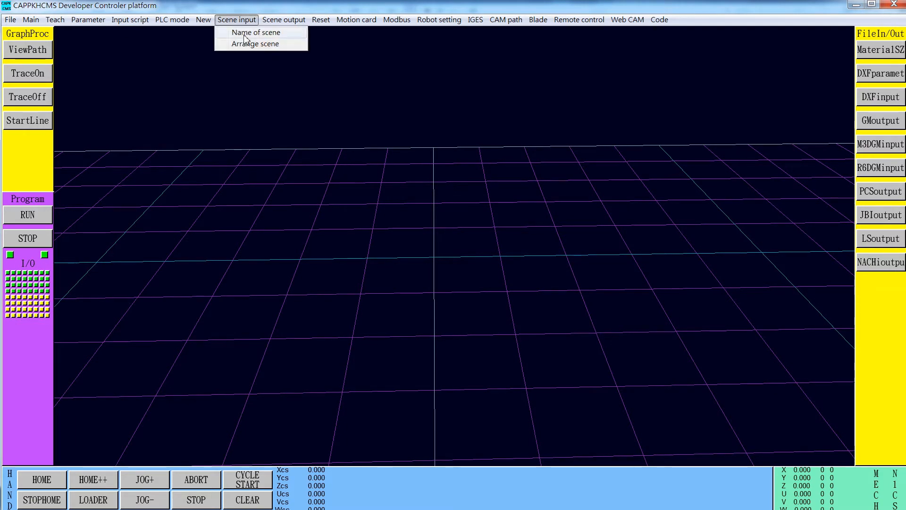
pyautogui.click(243, 34)
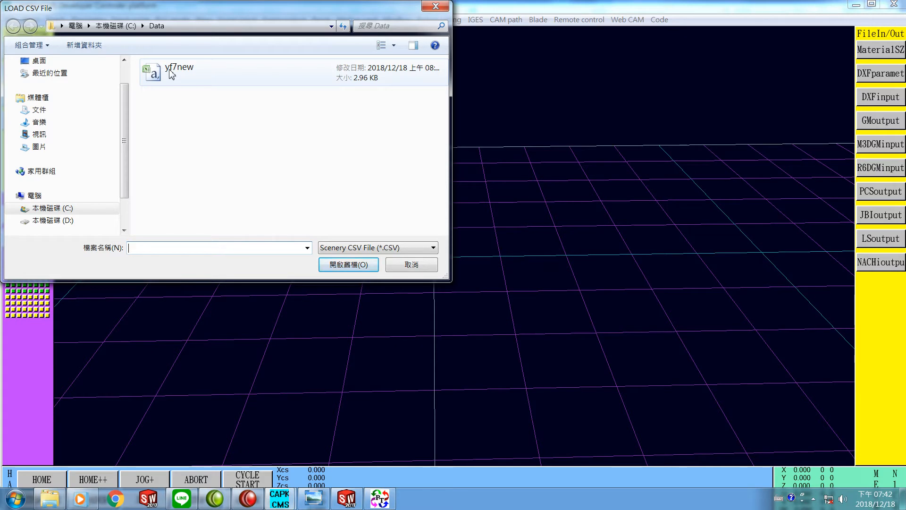
pyautogui.click(192, 79)
pyautogui.click(343, 267)
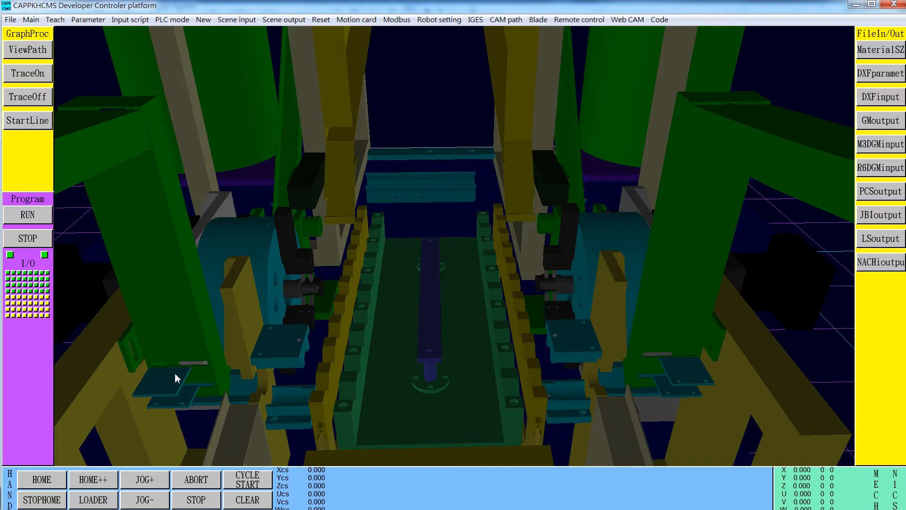
# Run the machine in PLC mode, inspect the assembly mechanism up close, then reset the simulation and minimize the platform
pyautogui.click(173, 21)
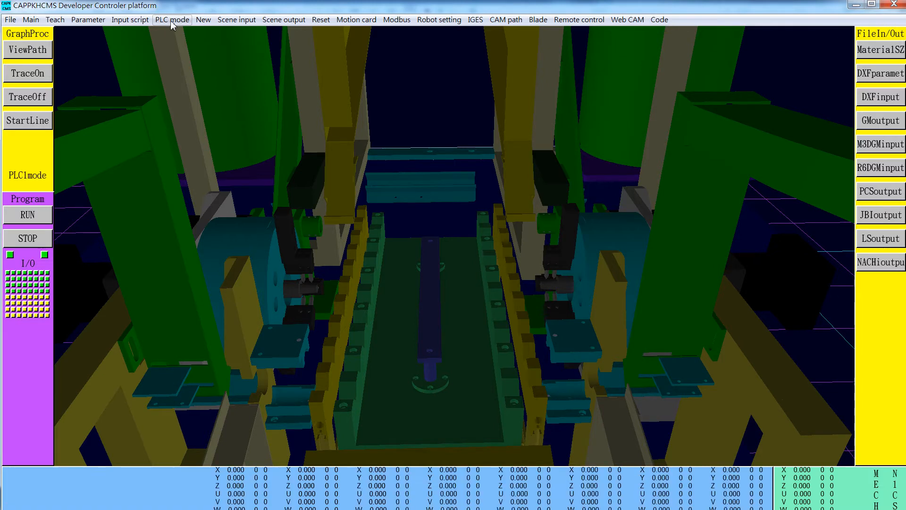
pyautogui.click(35, 273)
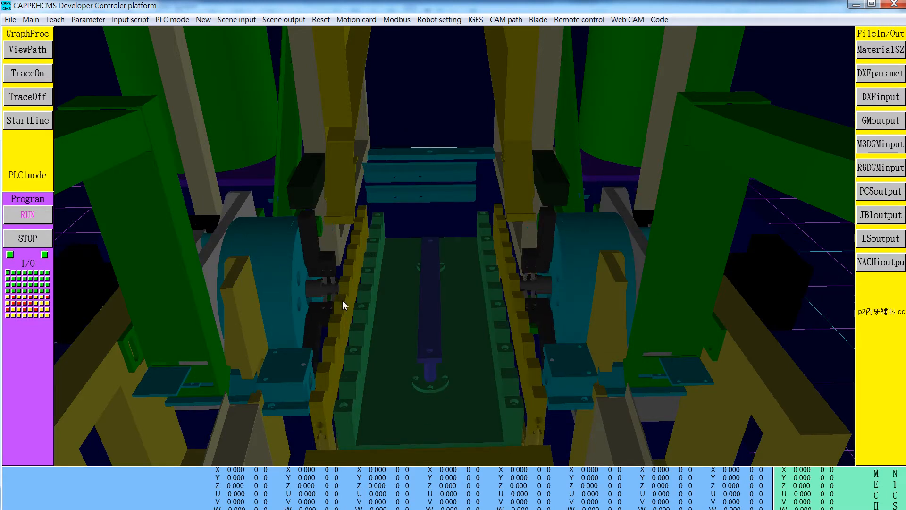
pyautogui.scroll(2, 341, 300)
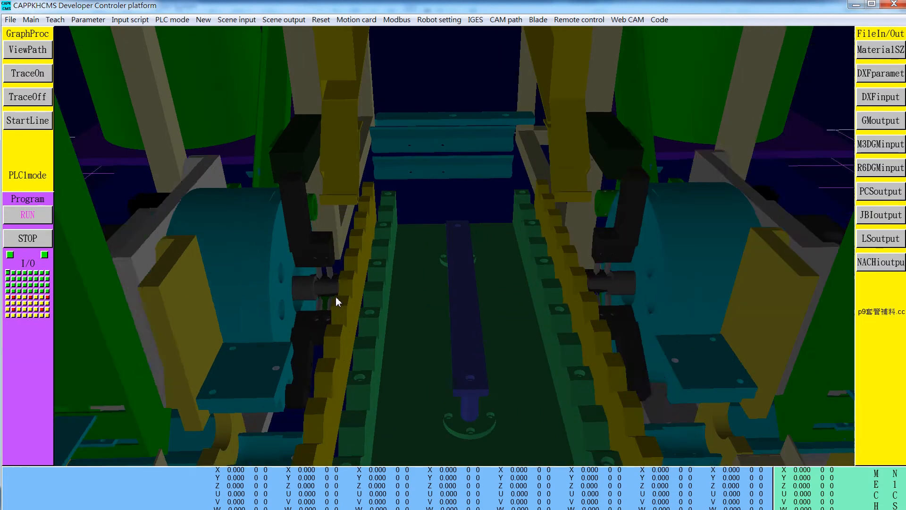
pyautogui.scroll(2, 292, 281)
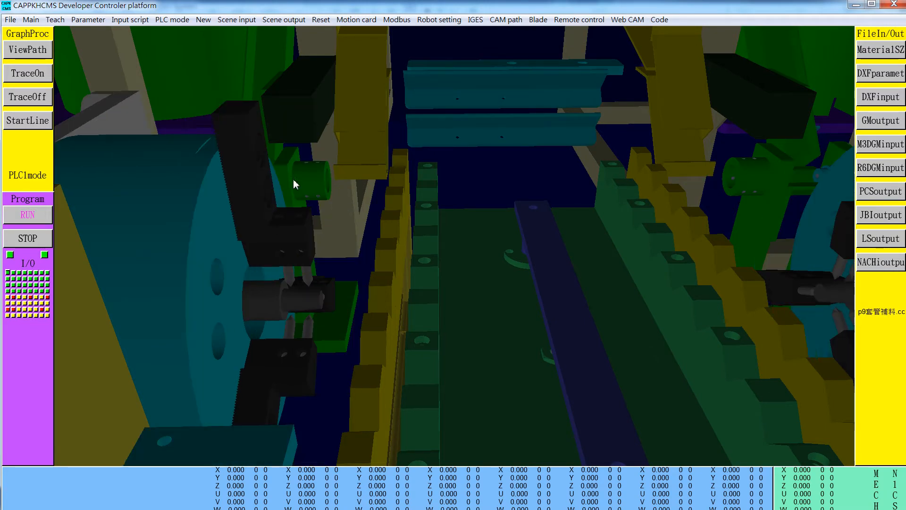
pyautogui.click(323, 19)
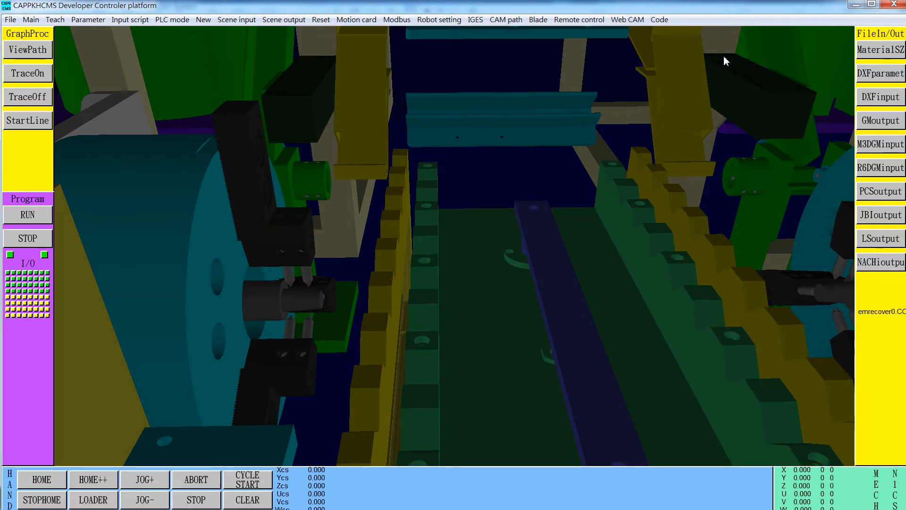
pyautogui.click(855, 4)
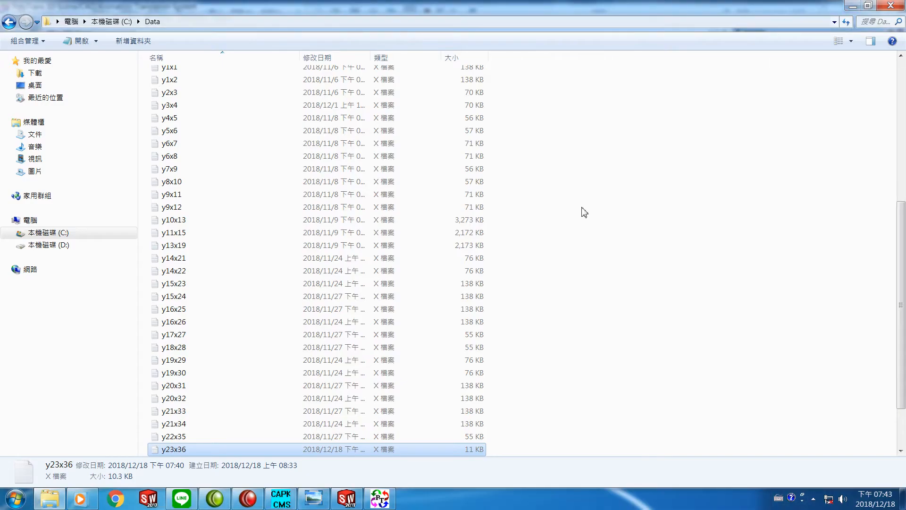
# Switch to SOLIDWORKS and hide the plate YF07D13 in the moving-end sleeve feeding subassembly (套管送料機構組(移動端))
pyautogui.click(347, 499)
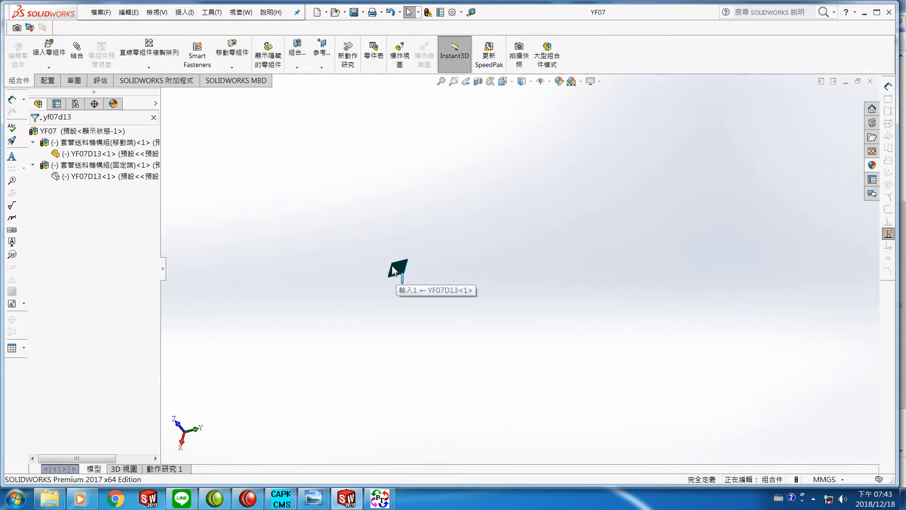
pyautogui.rightClick(83, 156)
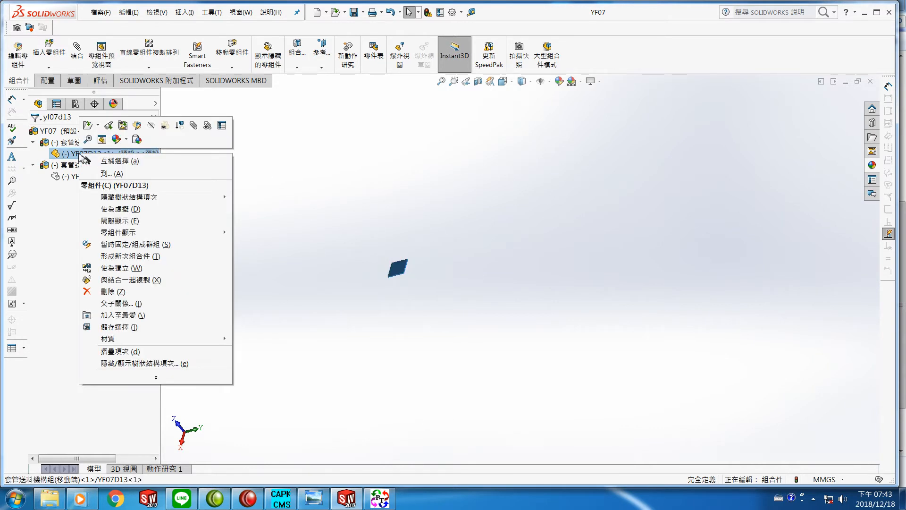
pyautogui.click(151, 125)
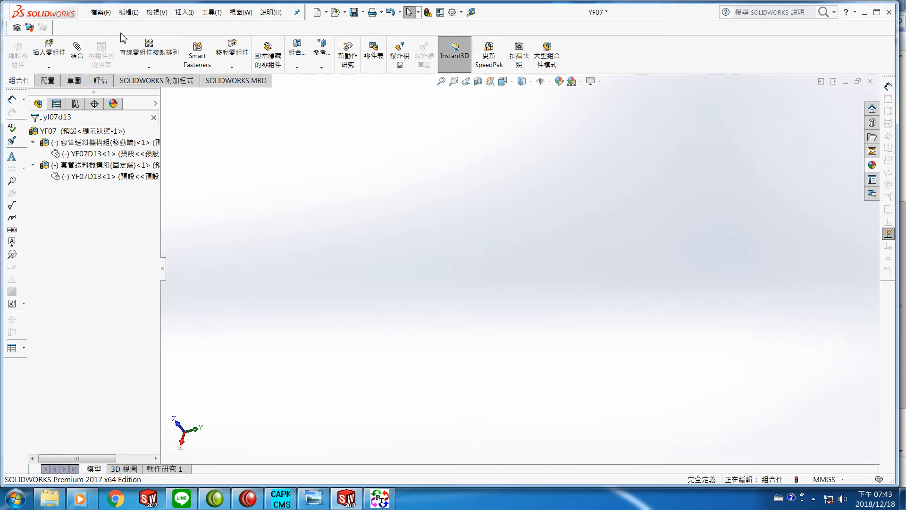
# Save the YF07 assembly together with all its modified referenced documents, without rebuilding
pyautogui.click(101, 12)
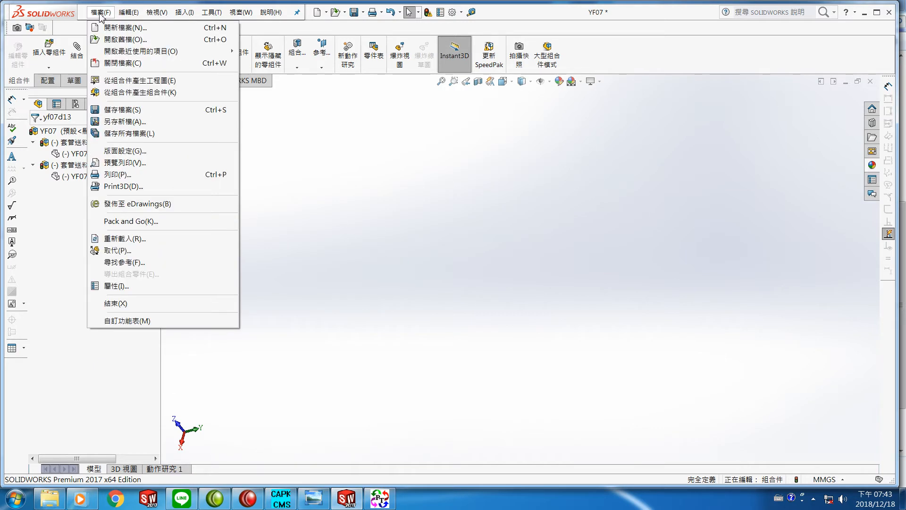
pyautogui.click(123, 114)
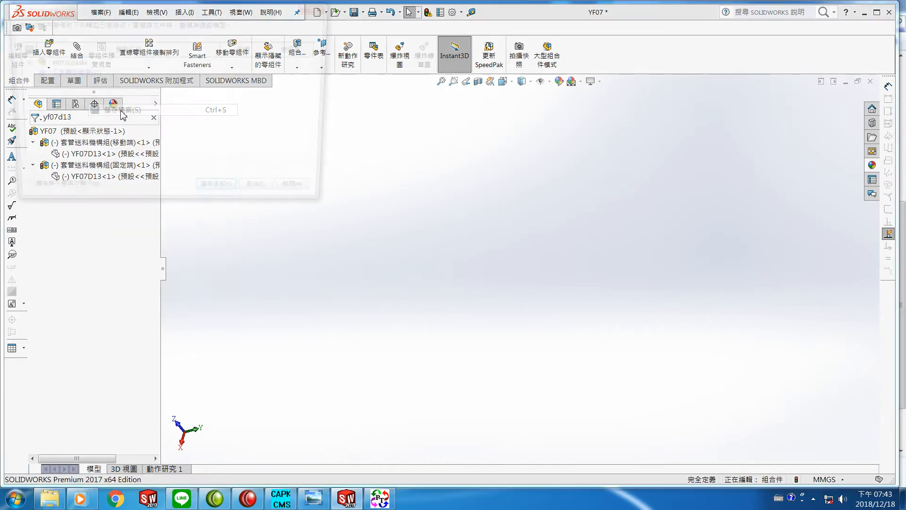
pyautogui.click(225, 197)
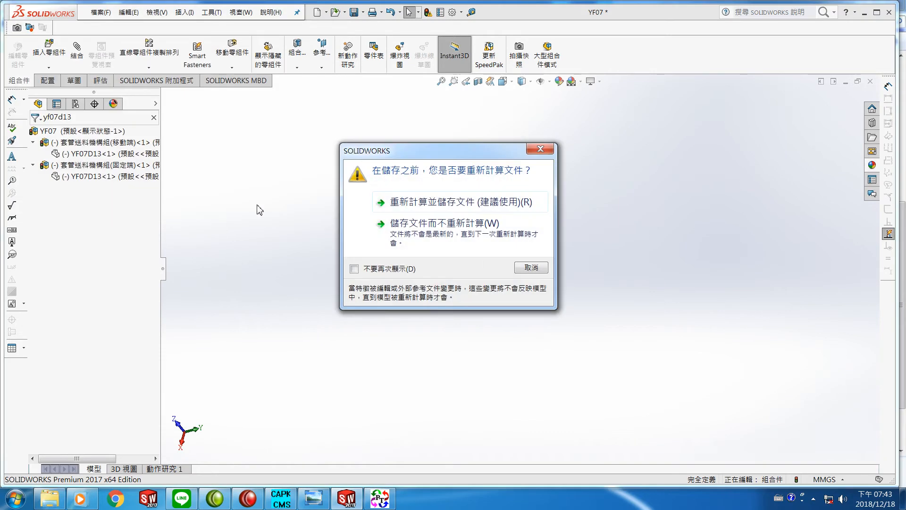
pyautogui.click(416, 230)
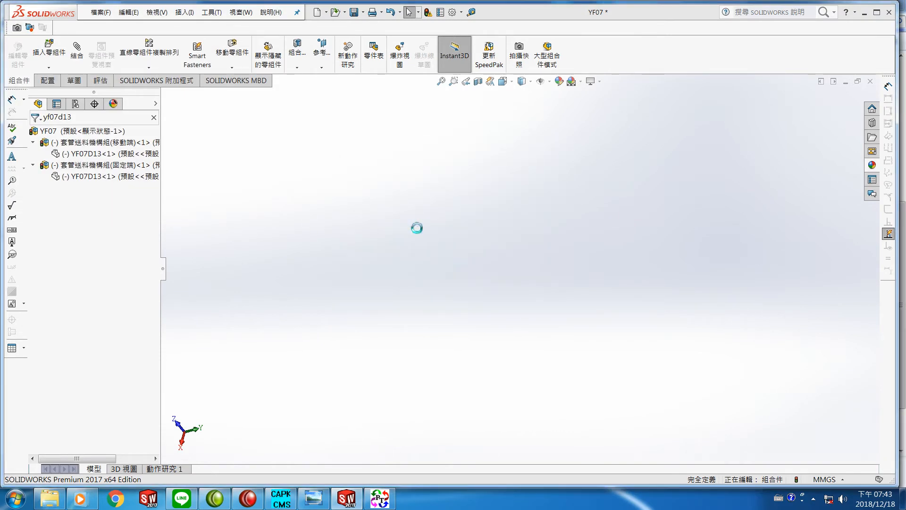
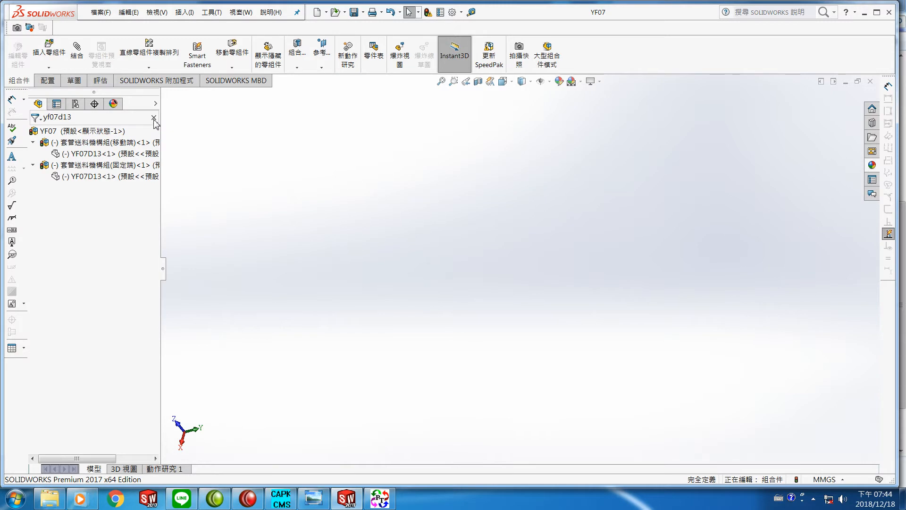
# Clear the yf07d13 component filter and show all components and subassemblies of the YF07 assembly
pyautogui.click(154, 118)
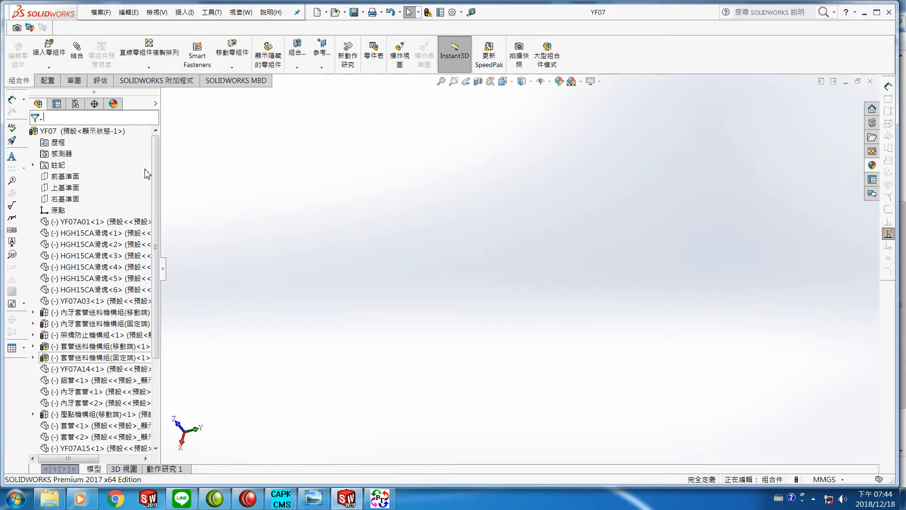
pyautogui.moveTo(157, 199); pyautogui.dragTo(161, 263)
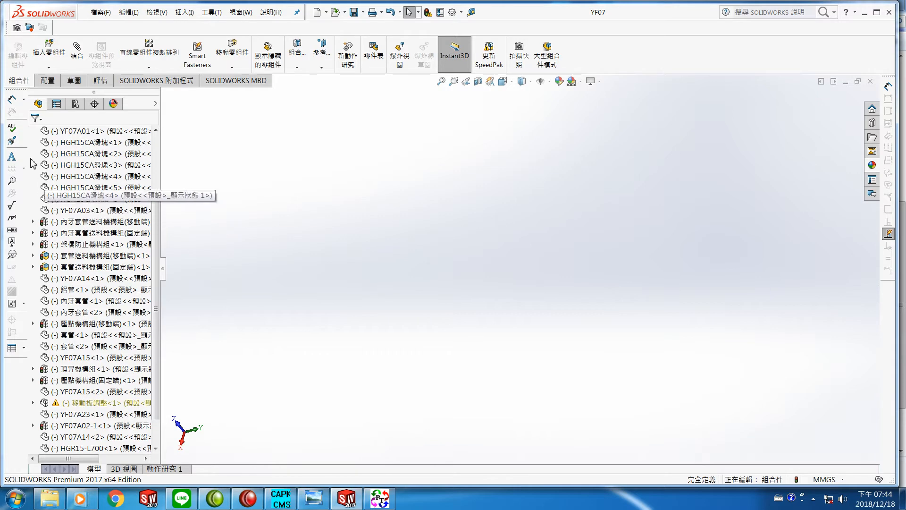
pyautogui.moveTo(157, 222); pyautogui.dragTo(158, 221)
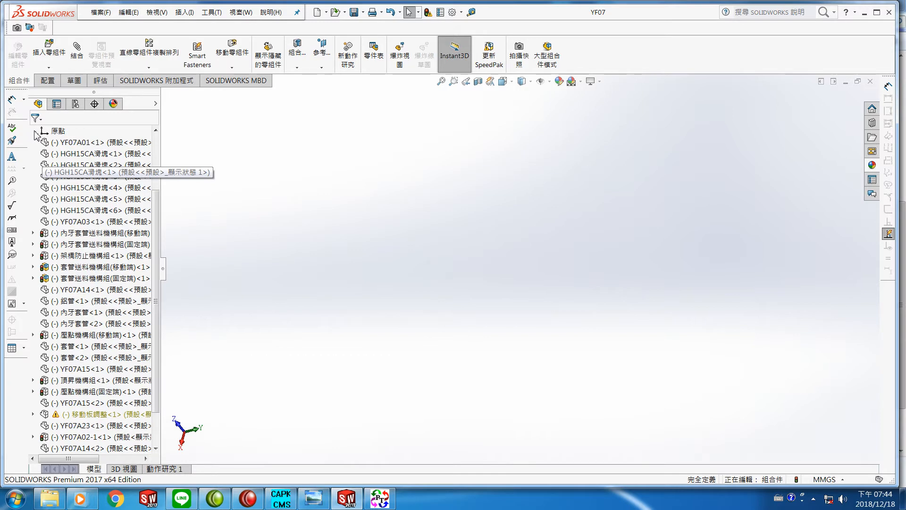
pyautogui.moveTo(34, 131); pyautogui.dragTo(59, 499)
pyautogui.moveTo(60, 499); pyautogui.dragTo(60, 499)
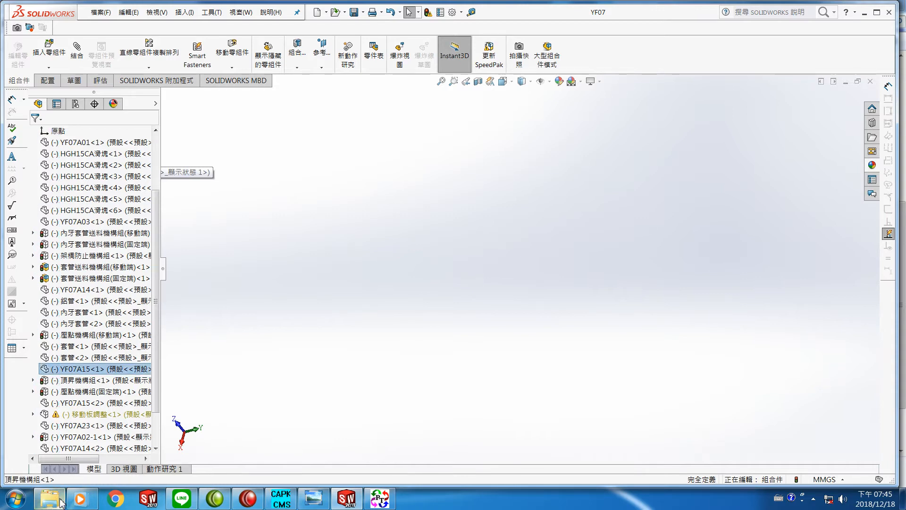
pyautogui.moveTo(60, 499)
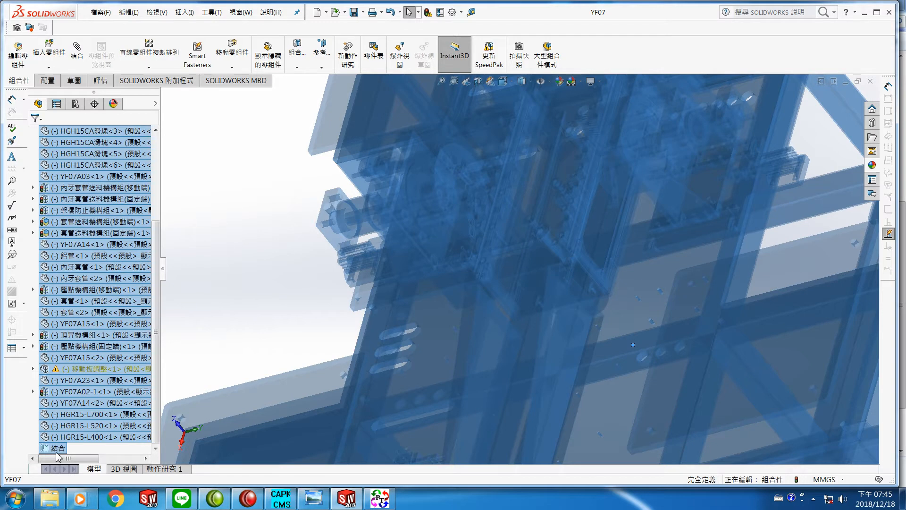
pyautogui.rightClick(91, 329)
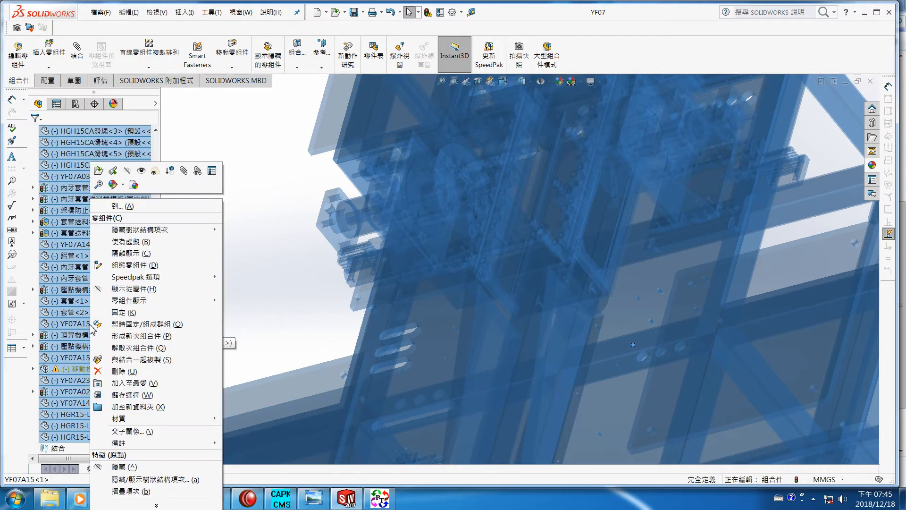
pyautogui.click(141, 171)
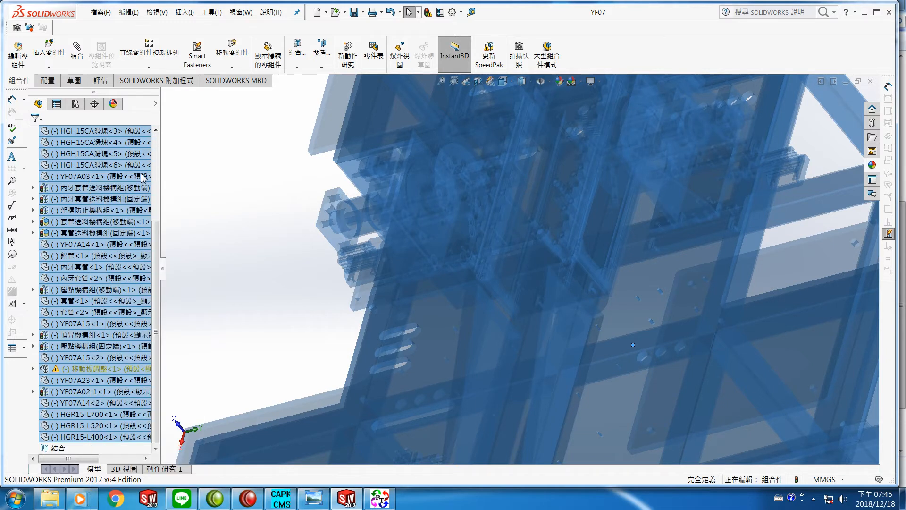
pyautogui.click(260, 265)
pyautogui.press('f')
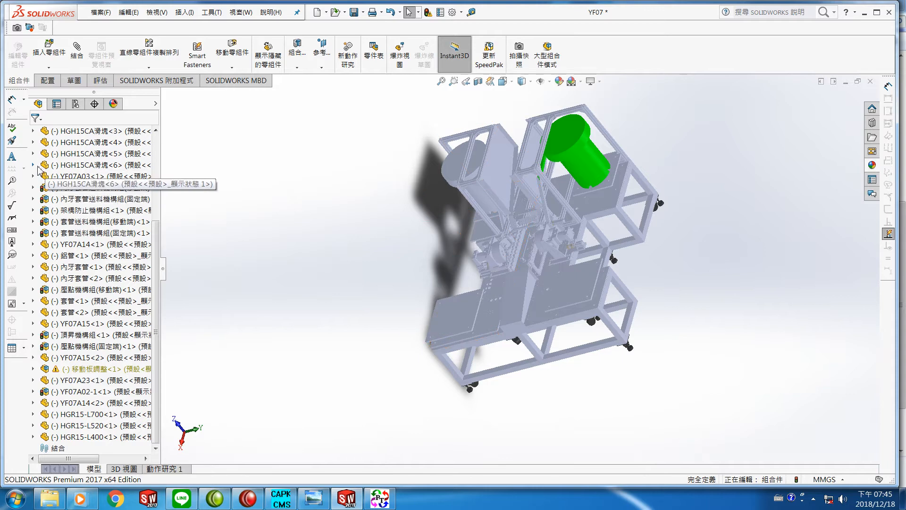
# Select the special jaw OP-208夾爪(特製)<1> on the hydraulic chuck of the moving-end pressing subassembly (壓點機構組(移動端))
pyautogui.scroll(3, 511, 266)
pyautogui.scroll(-2, 513, 265)
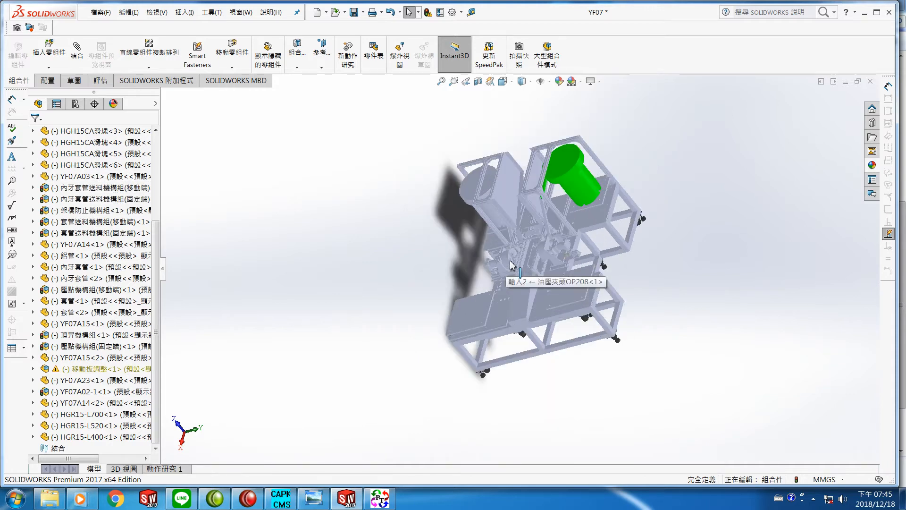
pyautogui.scroll(-10, 511, 262)
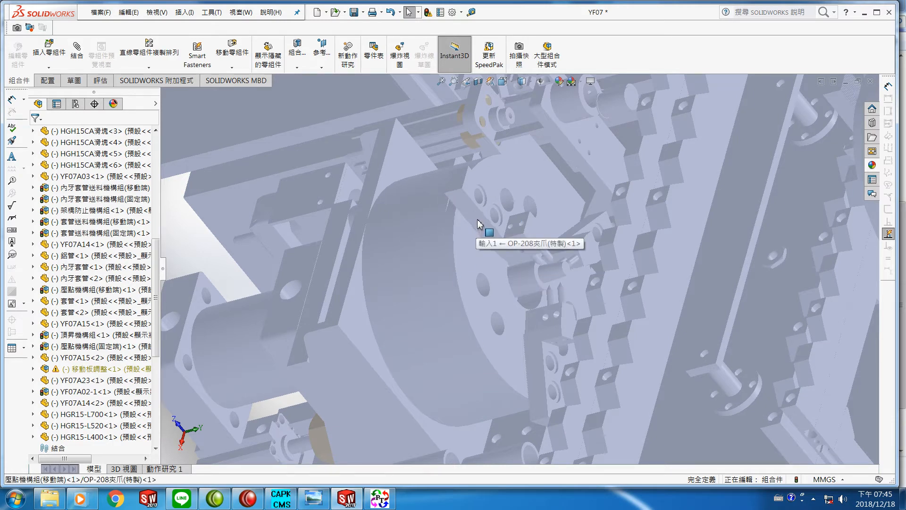
pyautogui.click(477, 225)
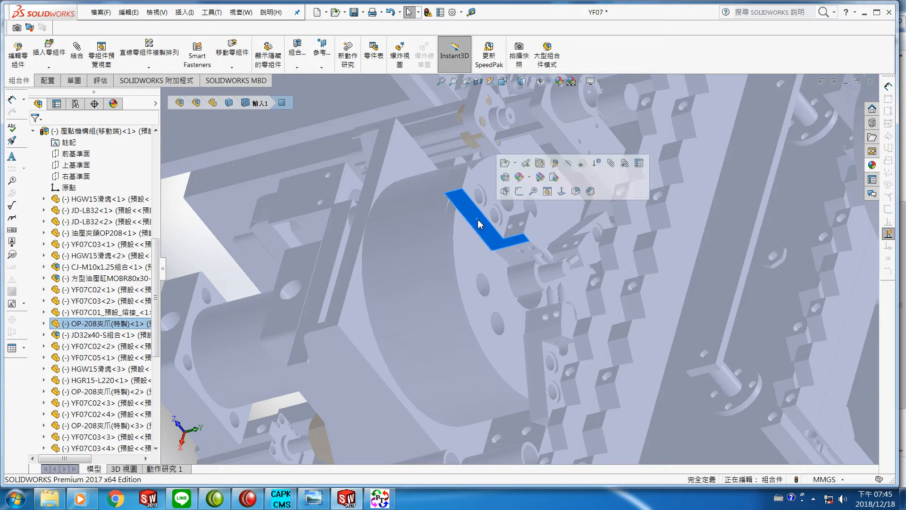
# Open the OP-208夾爪(特製)<1> jaw from the assembly as its own part, declining feature recognition
pyautogui.click(78, 324)
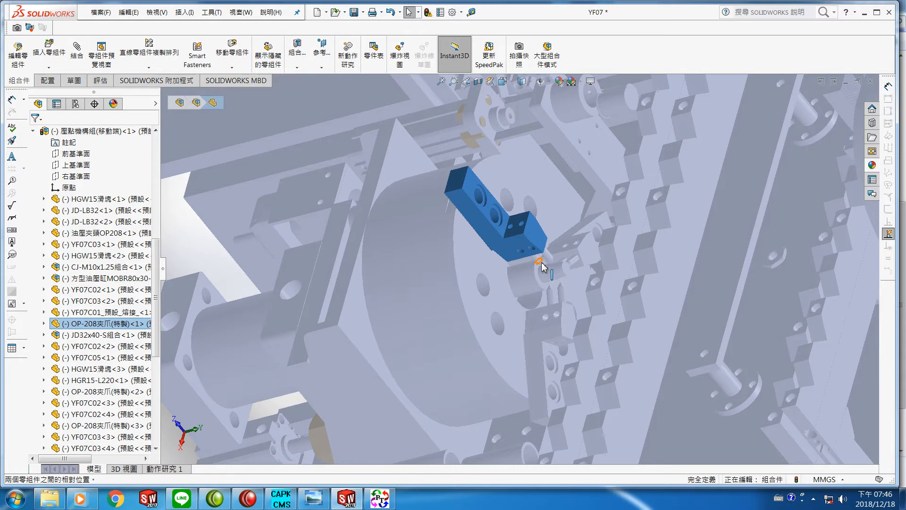
pyautogui.scroll(-5, 548, 263)
pyautogui.scroll(-2, 546, 268)
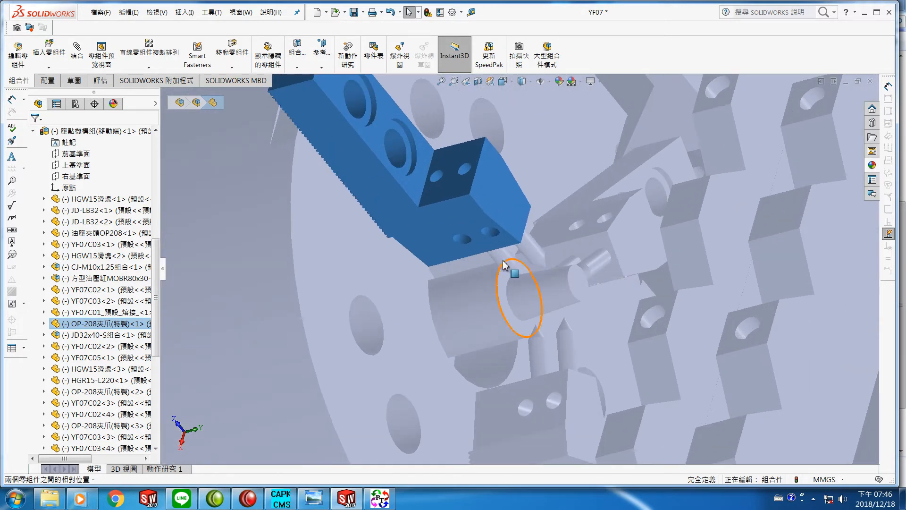
pyautogui.scroll(3, 477, 260)
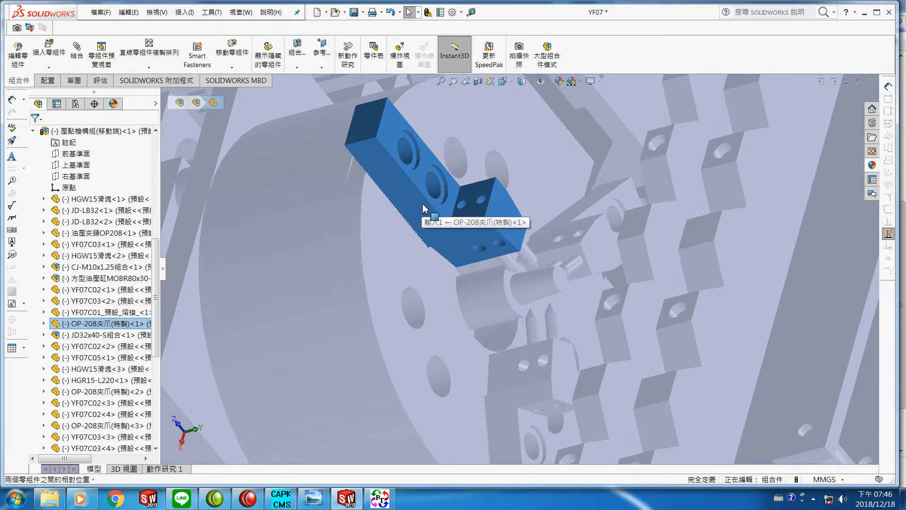
pyautogui.rightClick(405, 187)
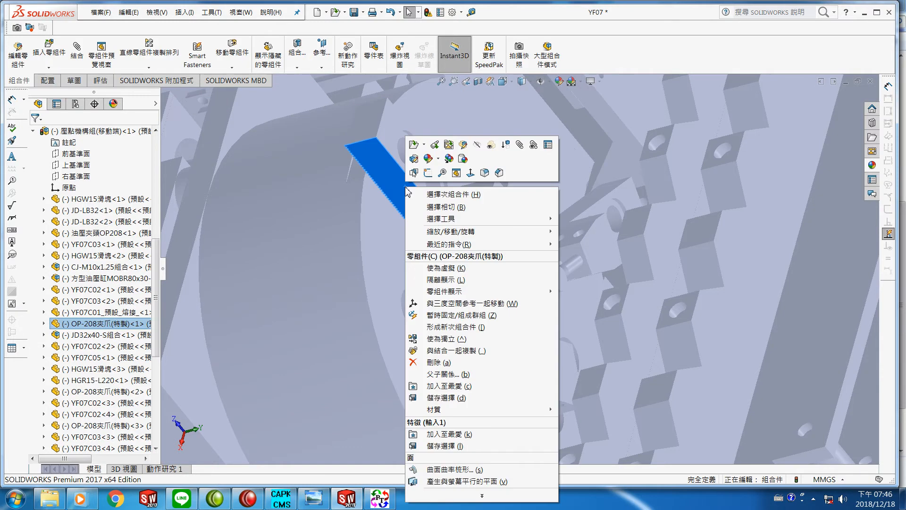
pyautogui.click(414, 145)
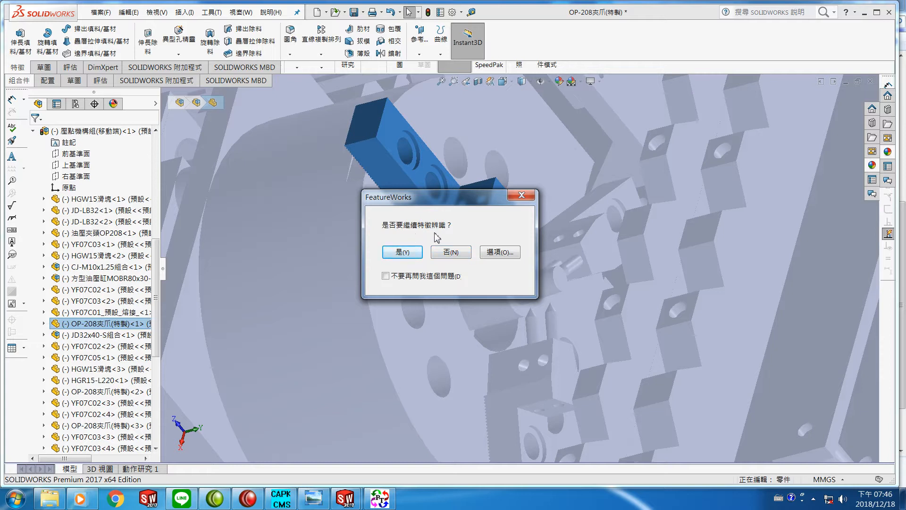
pyautogui.click(452, 253)
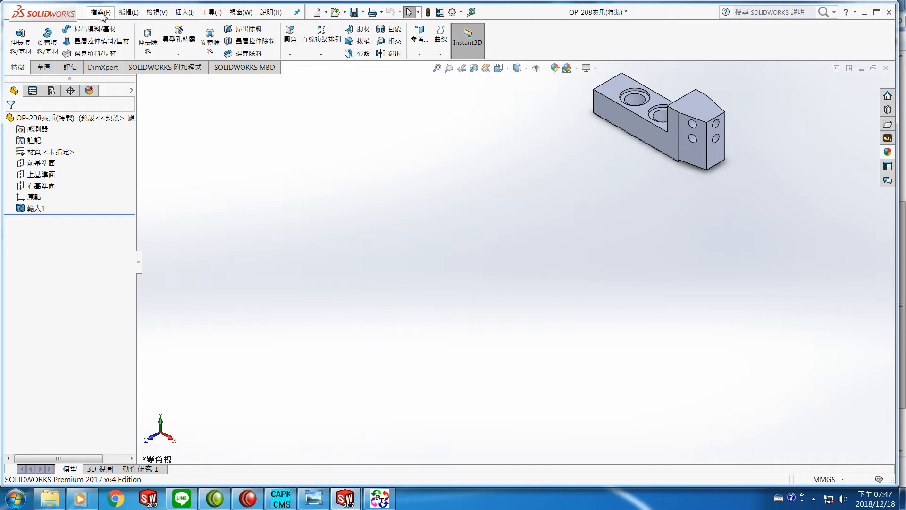
# Save the jaw part as a new file named OP-208, making the open assembly reference the new file
pyautogui.click(101, 14)
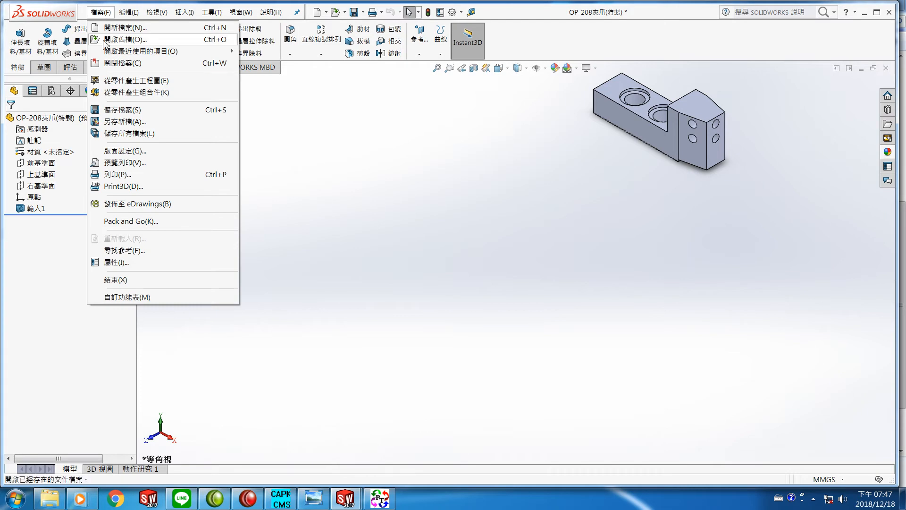
pyautogui.click(127, 122)
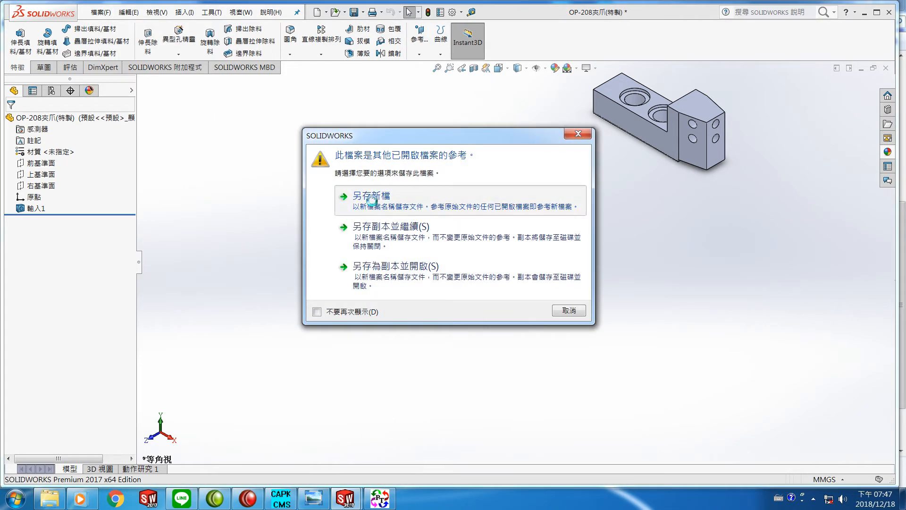
pyautogui.click(372, 203)
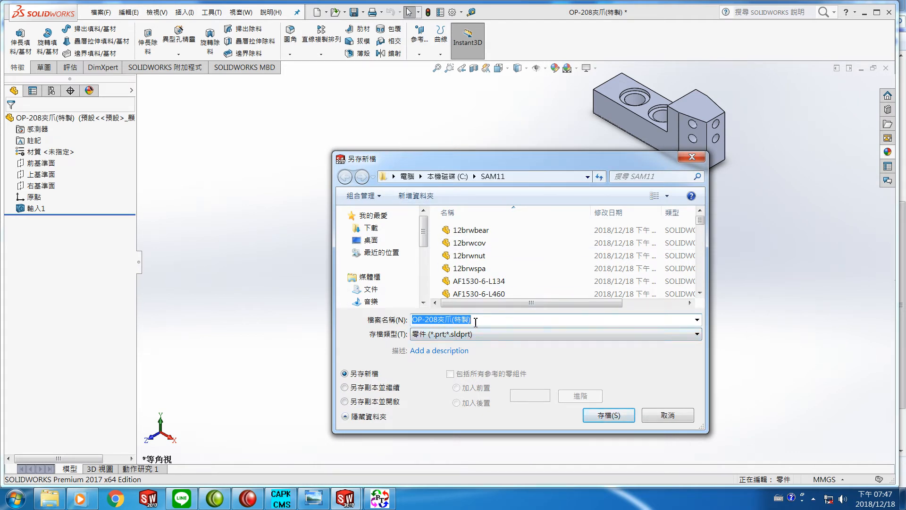
pyautogui.click(476, 322)
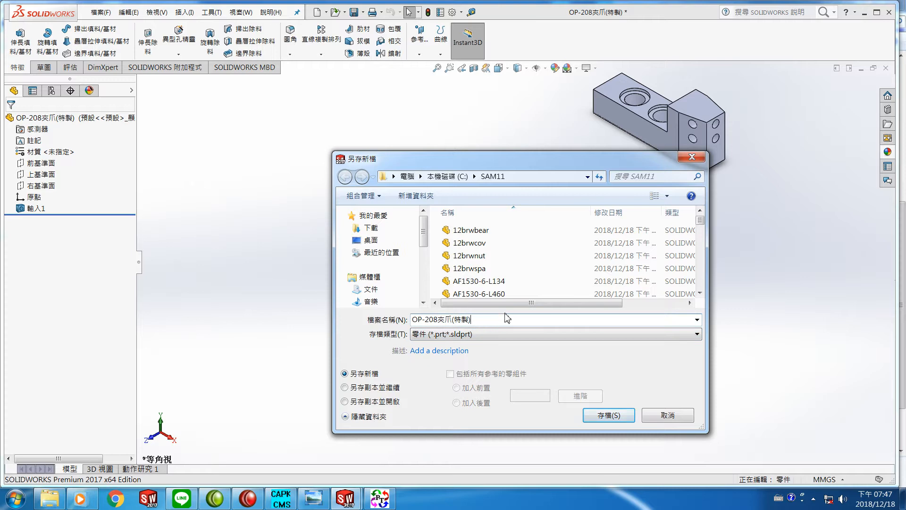
pyautogui.press('BackSpace')
pyautogui.press('BackSpace')
pyautogui.press('BackSpace')
pyautogui.press('BackSpace')
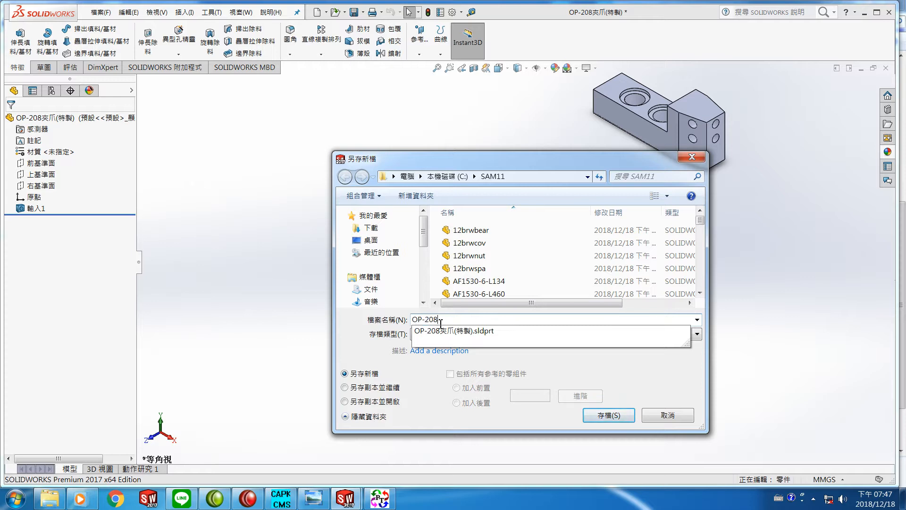
pyautogui.click(606, 415)
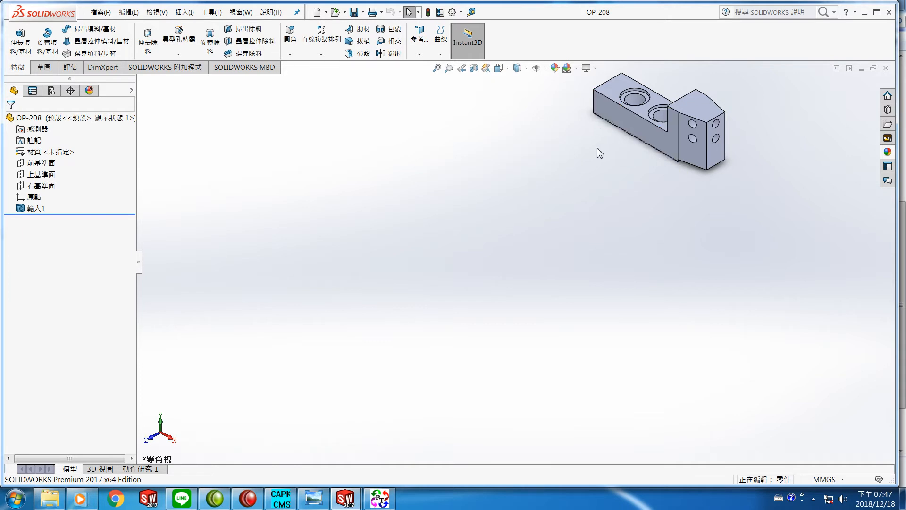
# Open a new sketch on the end face of the jaw's long arm, viewed normal to the face
pyautogui.moveTo(595, 152); pyautogui.dragTo(661, 186, button='middle')
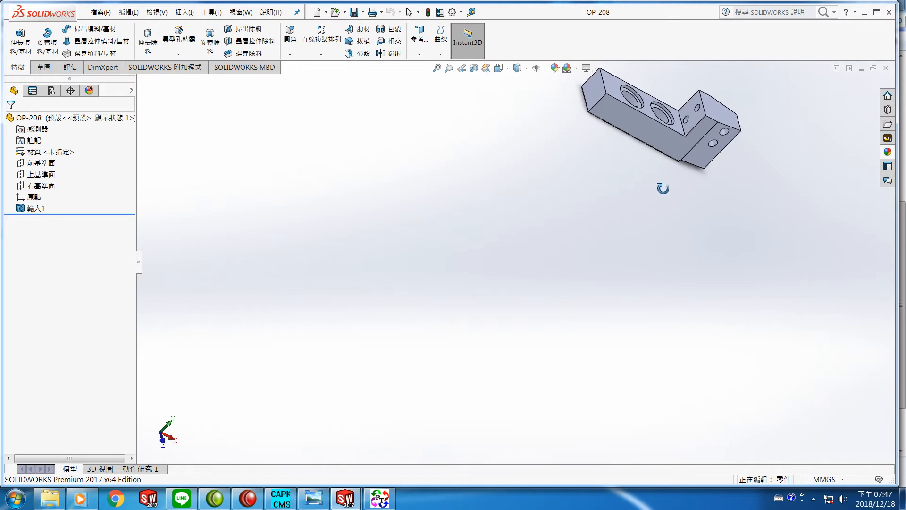
pyautogui.rightClick(594, 97)
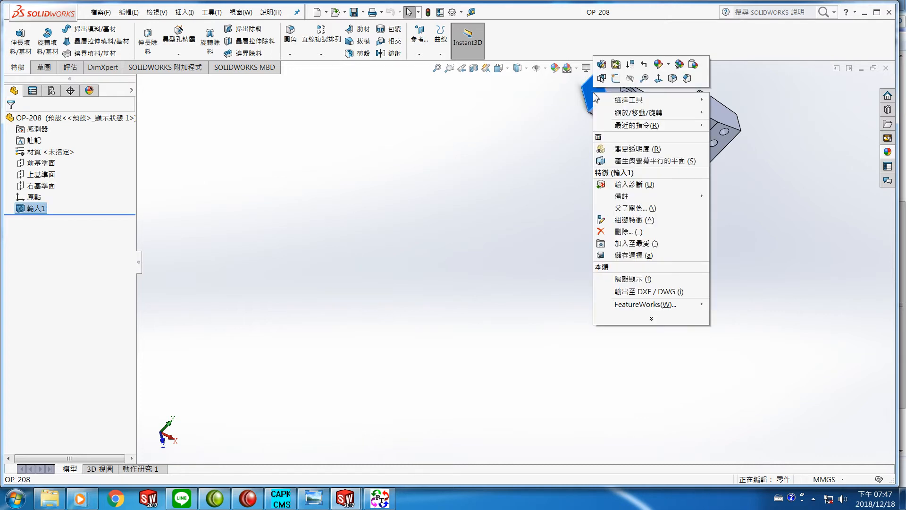
pyautogui.click(658, 79)
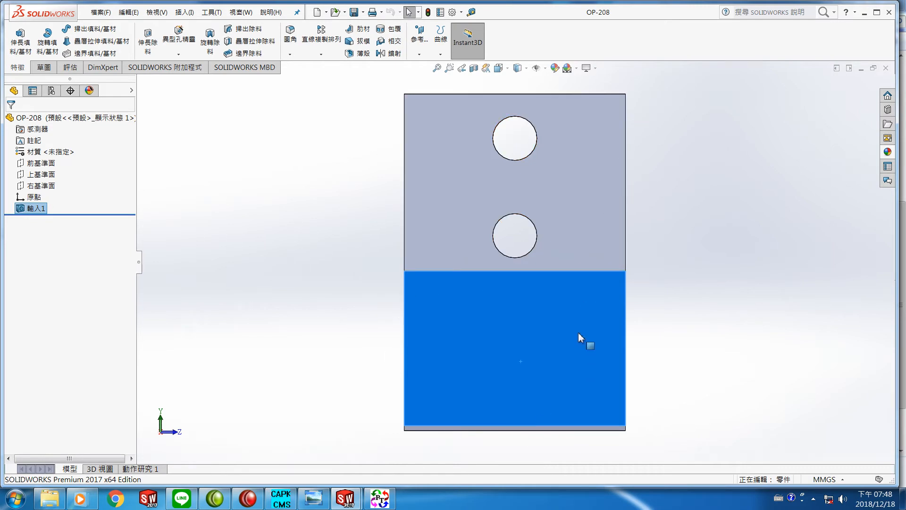
pyautogui.click(46, 70)
pyautogui.click(16, 39)
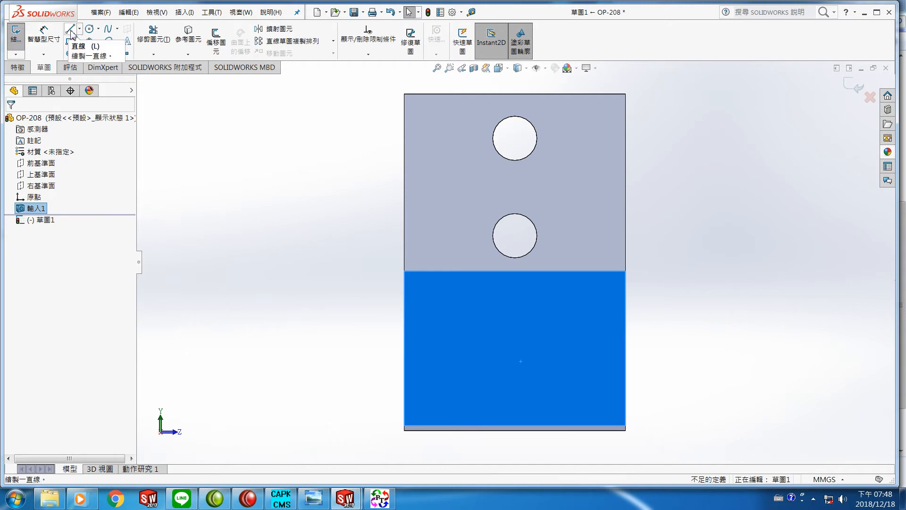
# Draw a closed 25 by 18 mm rectangle of lines through the arm's outer corners, including the serrated strip below the face
pyautogui.click(71, 29)
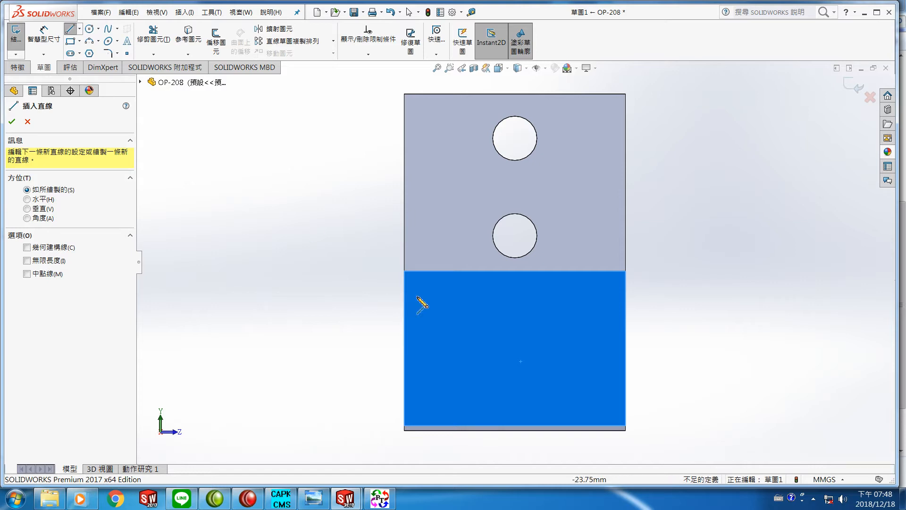
pyautogui.click(404, 271)
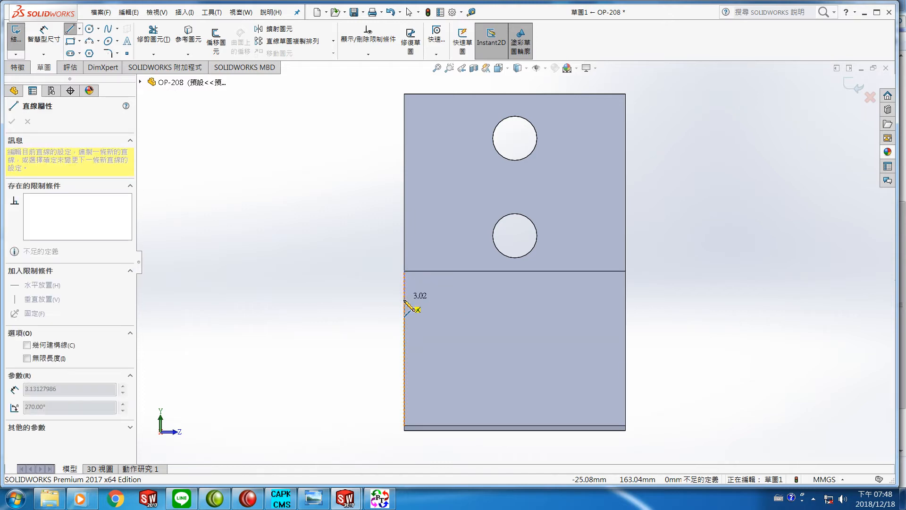
pyautogui.click(404, 430)
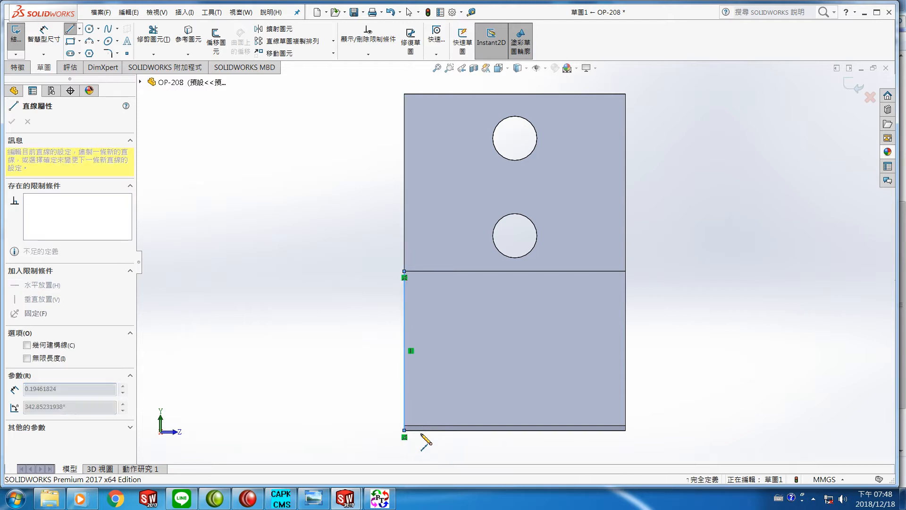
pyautogui.doubleClick(626, 430)
pyautogui.click(626, 431)
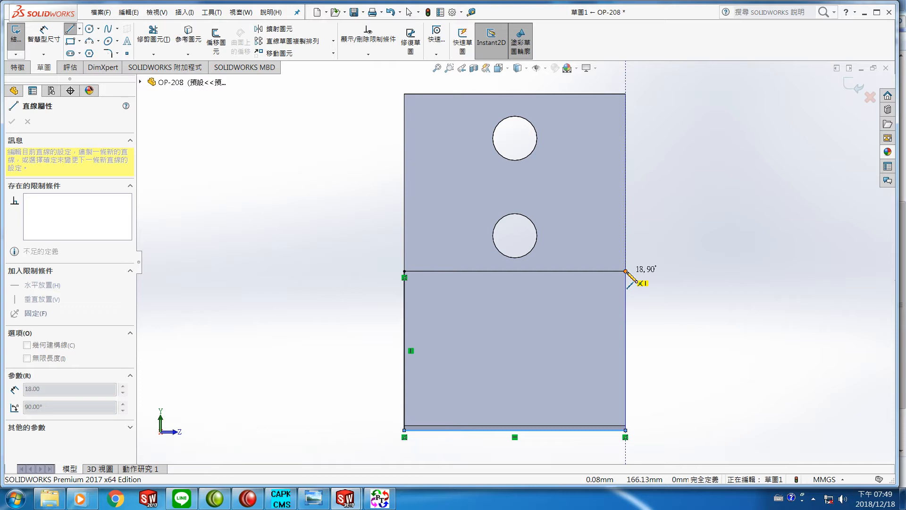
pyautogui.click(625, 271)
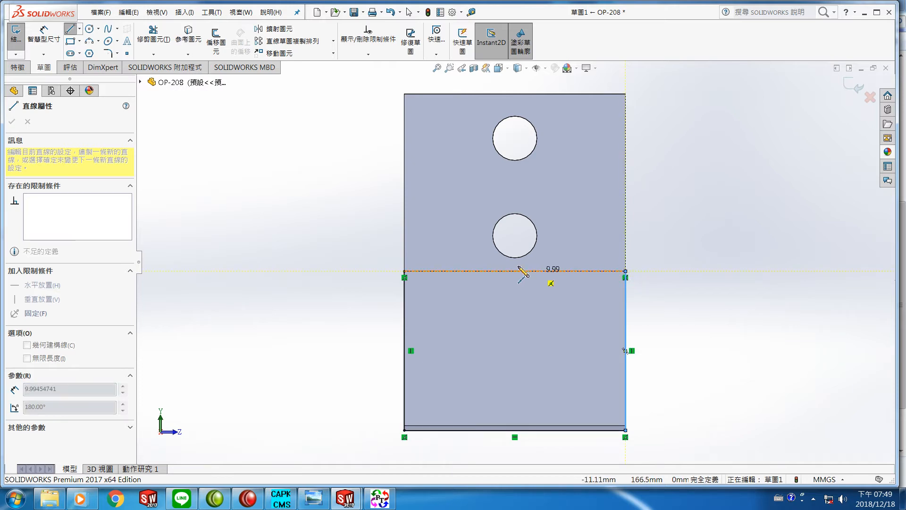
pyautogui.click(404, 272)
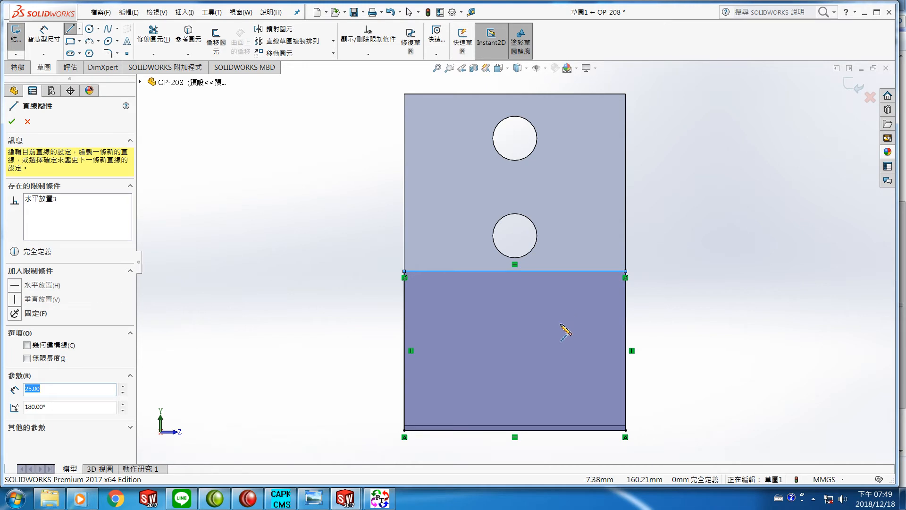
pyautogui.click(12, 122)
pyautogui.click(12, 122)
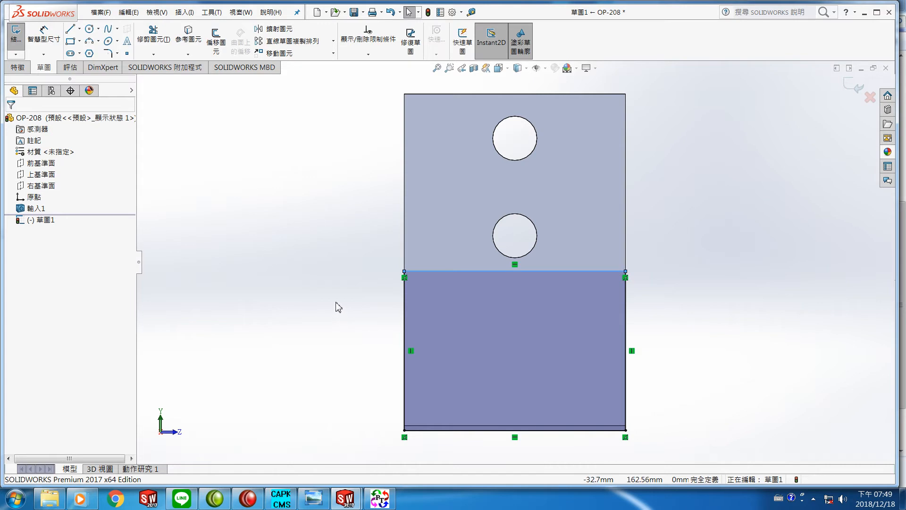
# Extrude the rectangle as a merged boss up to the lower corner vertex where the arm meets the jaw head
pyautogui.click(18, 69)
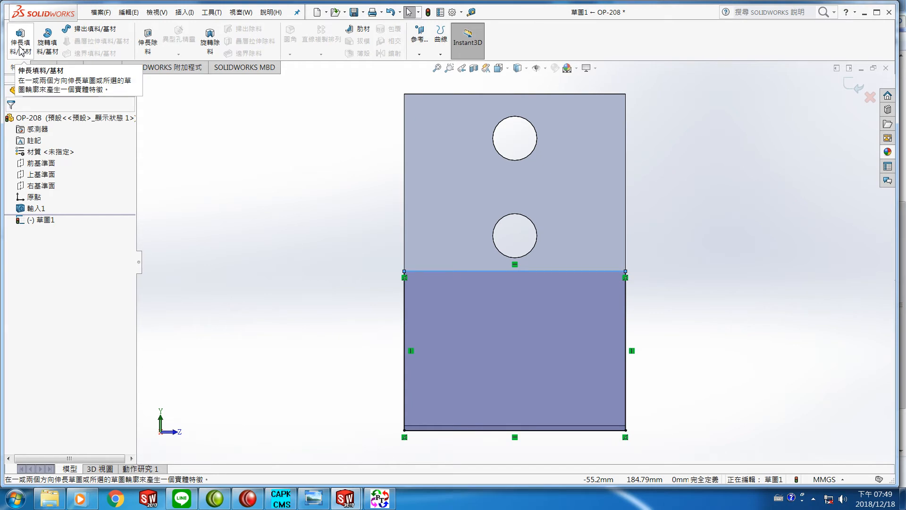
pyautogui.click(20, 48)
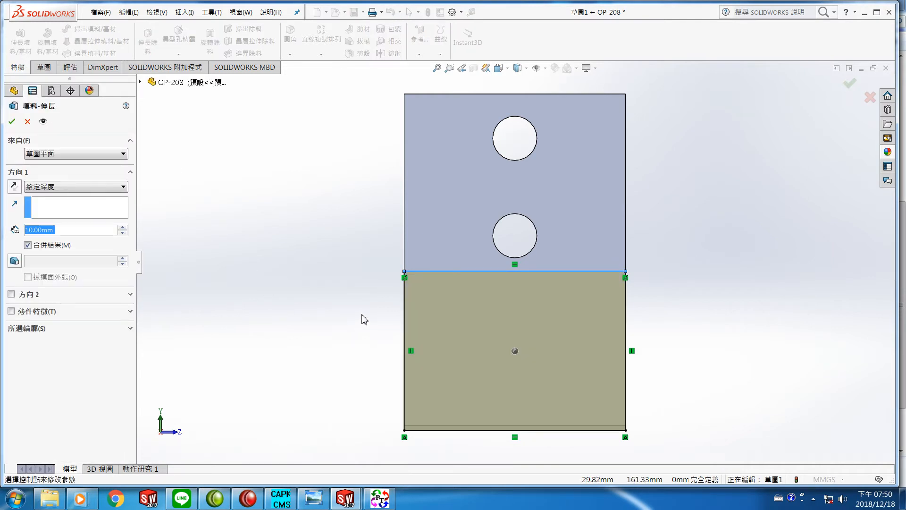
pyautogui.moveTo(373, 319); pyautogui.dragTo(347, 326, button='middle')
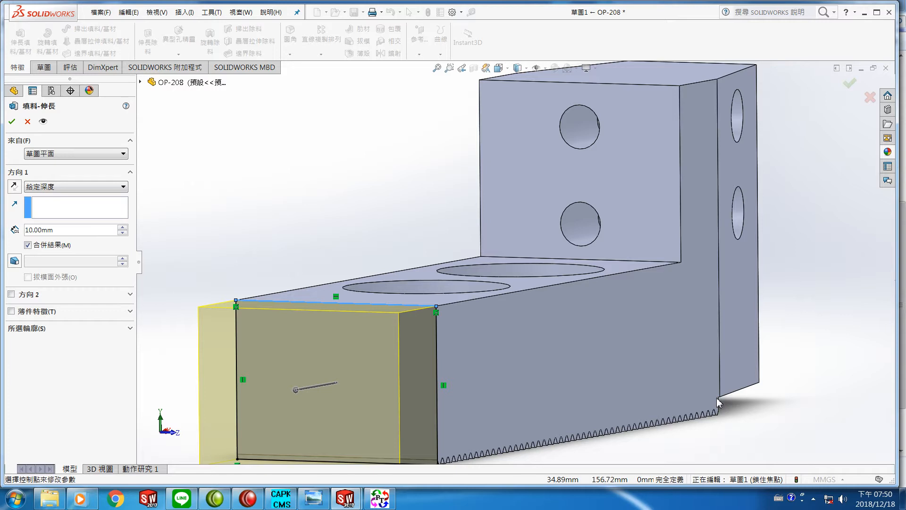
pyautogui.click(718, 398)
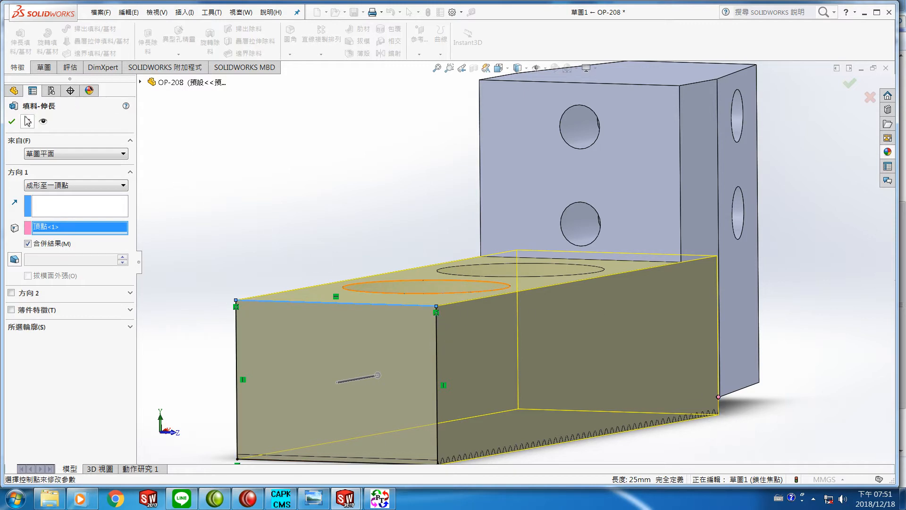
pyautogui.click(11, 123)
pyautogui.moveTo(435, 348); pyautogui.dragTo(409, 348, button='middle')
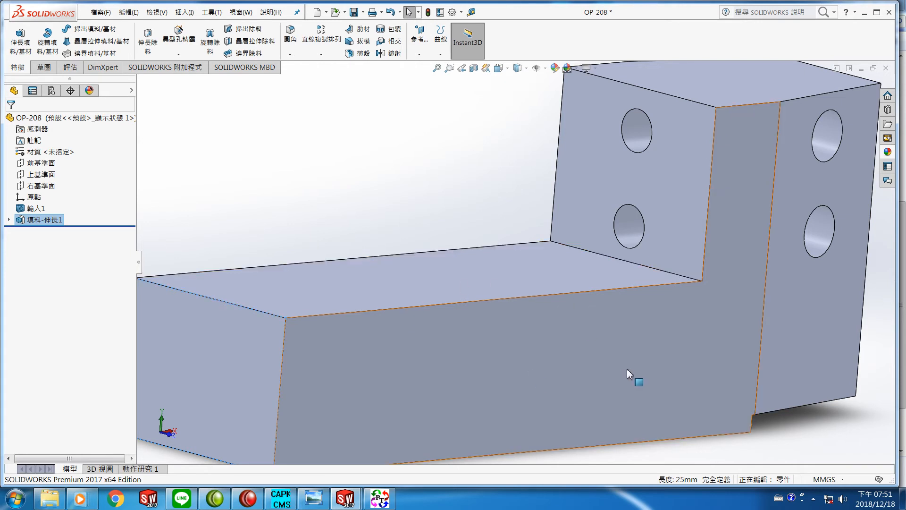
pyautogui.moveTo(628, 370); pyautogui.dragTo(614, 385, button='middle')
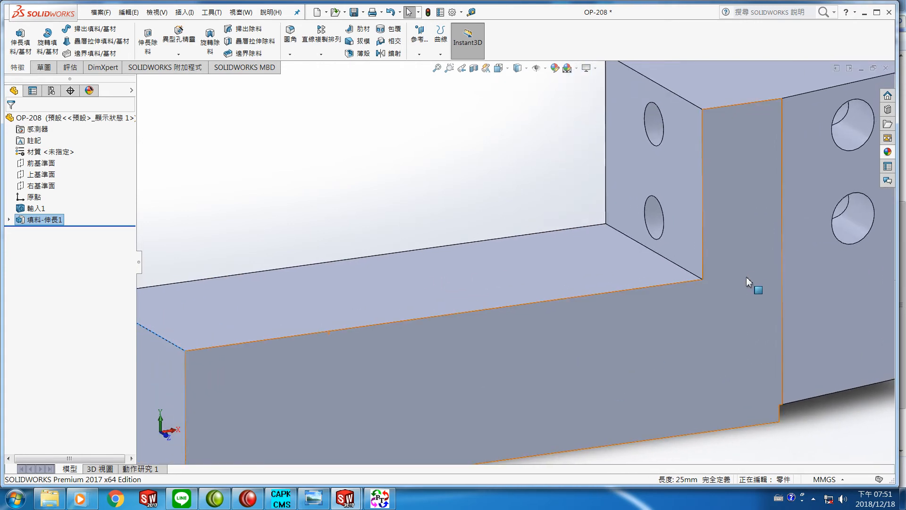
pyautogui.scroll(-5, 753, 274)
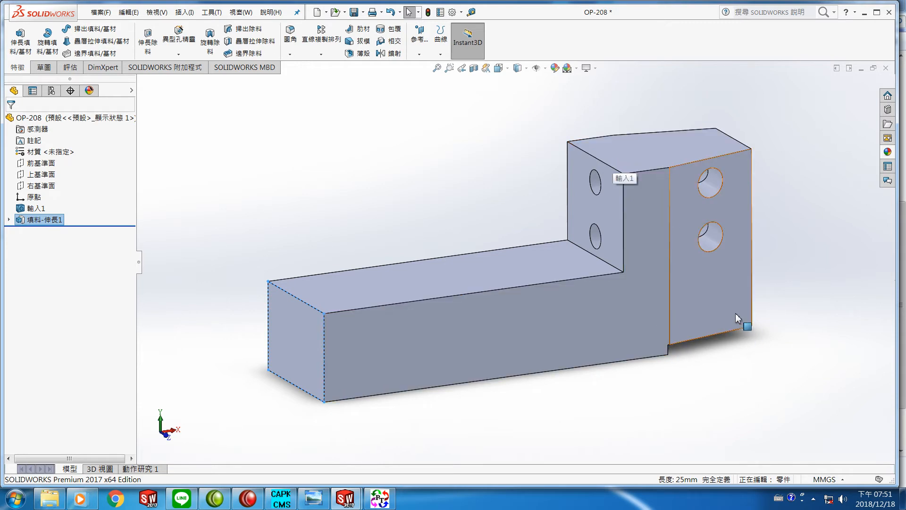
# Open a new sketch on the jaw head's top face, viewed normal to the face
pyautogui.rightClick(663, 150)
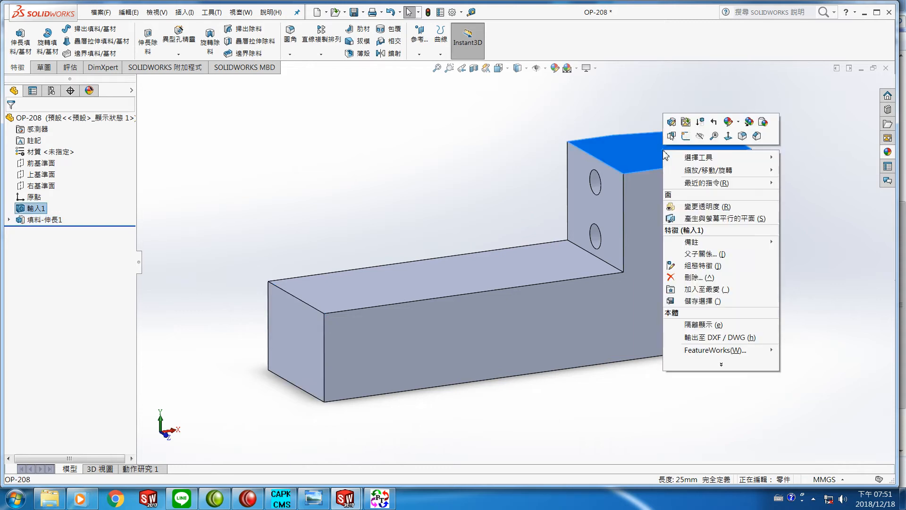
pyautogui.click(728, 136)
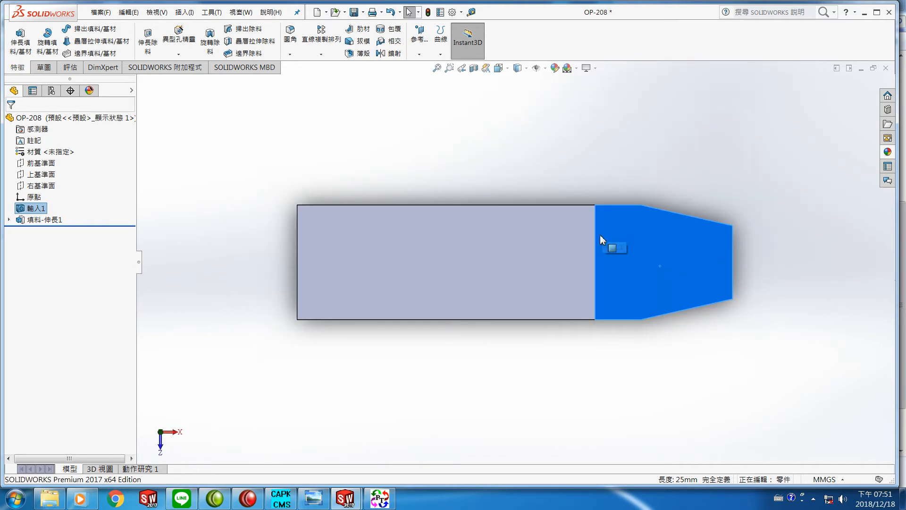
pyautogui.click(43, 69)
pyautogui.click(17, 42)
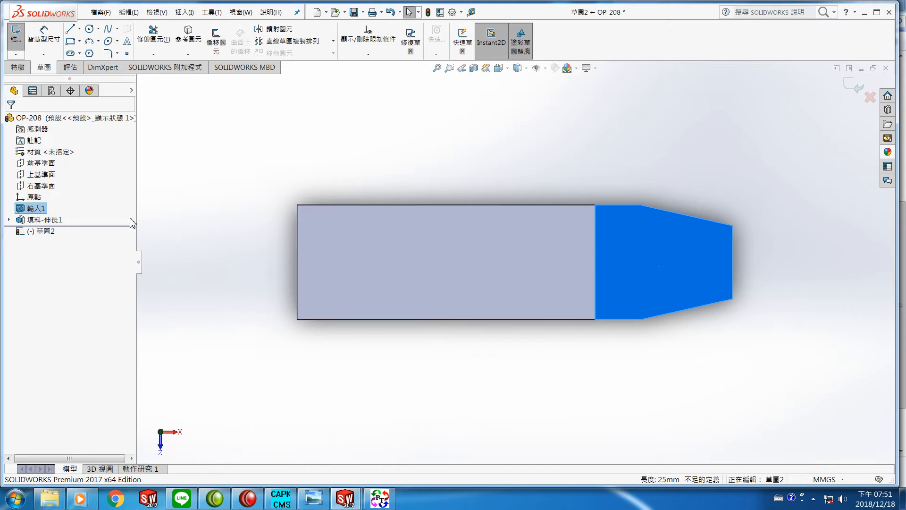
pyautogui.click(20, 50)
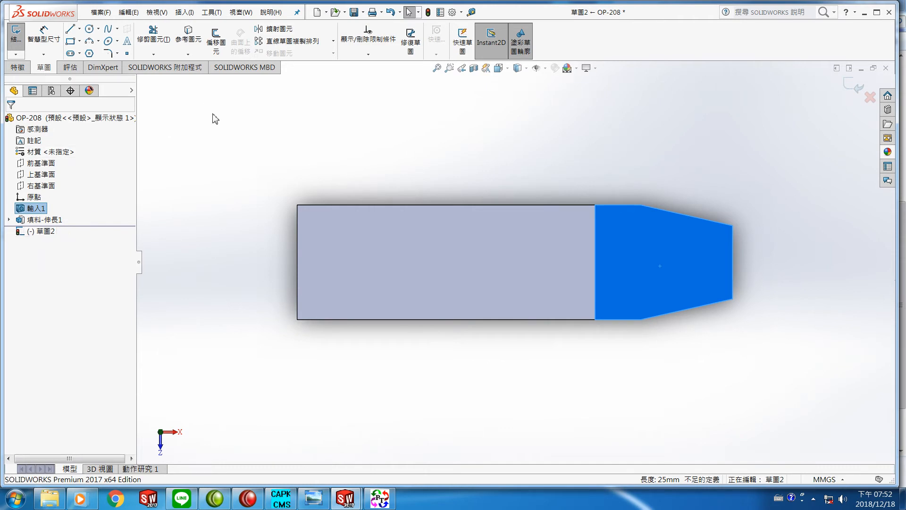
# Offset the outline of the jaw head's top face by 0 mm to create a closed sketch profile
pyautogui.click(217, 42)
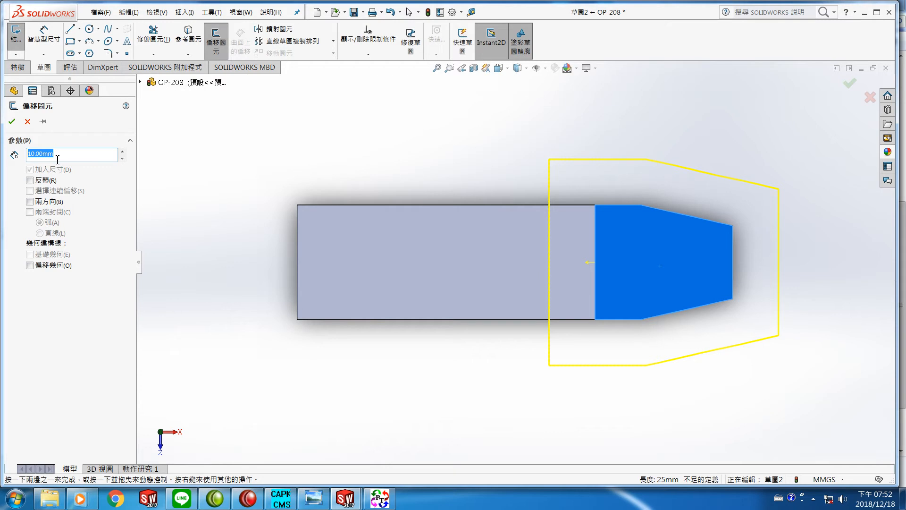
pyautogui.write('0')
pyautogui.click(13, 123)
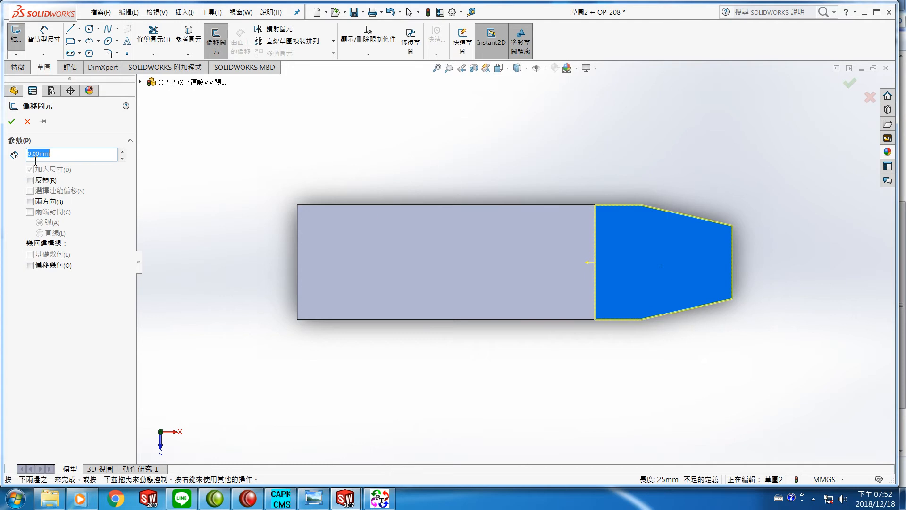
pyautogui.click(12, 123)
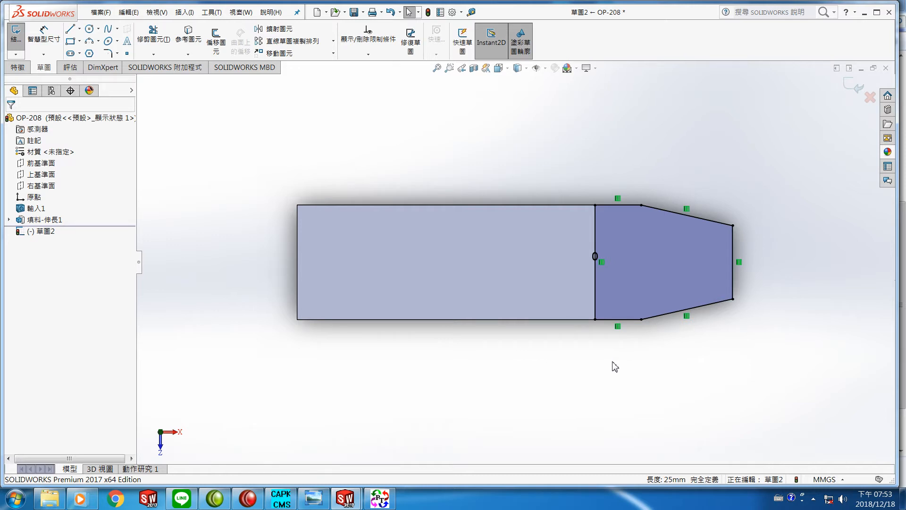
# Extrude the profile as a merged boss up to the vertex at the far end of the jaw head, filling its holes
pyautogui.click(17, 67)
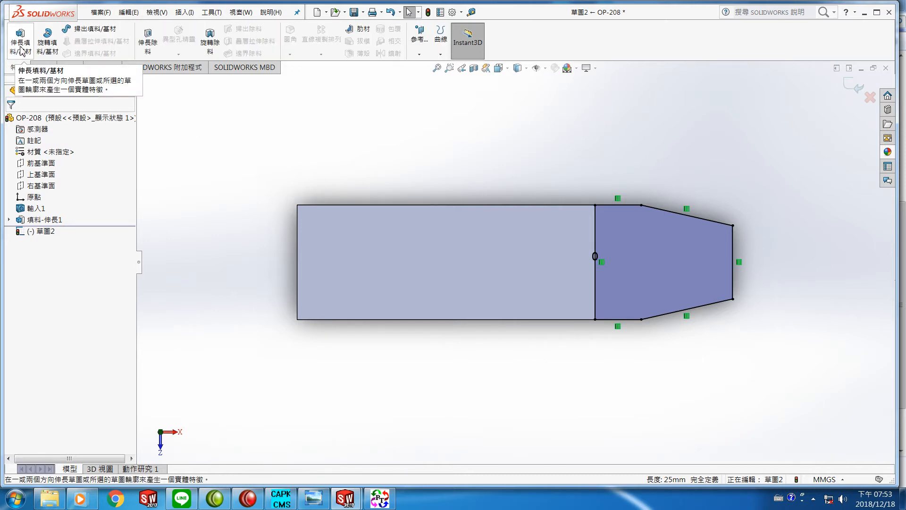
pyautogui.click(21, 48)
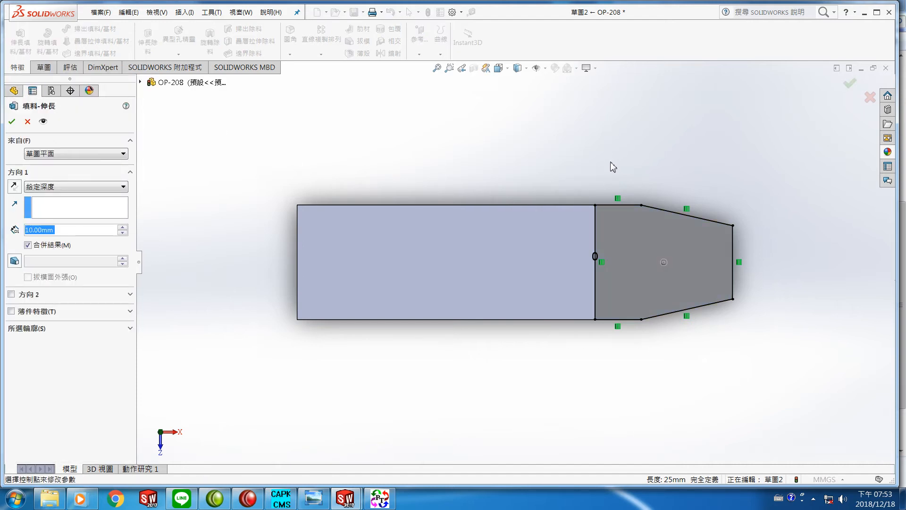
pyautogui.moveTo(615, 164)
pyautogui.mouseDown(button='middle')
pyautogui.moveTo(586, 178)
pyautogui.moveTo(567, 232)
pyautogui.mouseUp(button='middle')
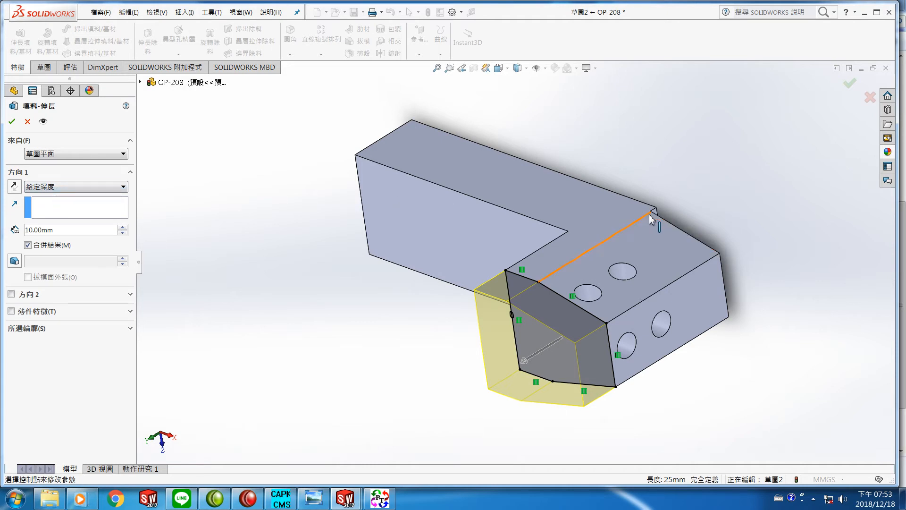
pyautogui.click(720, 254)
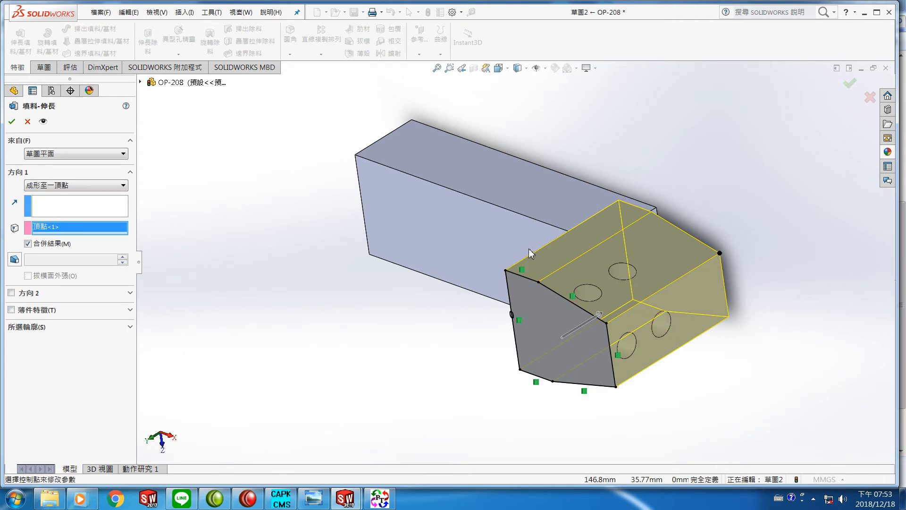
pyautogui.click(12, 122)
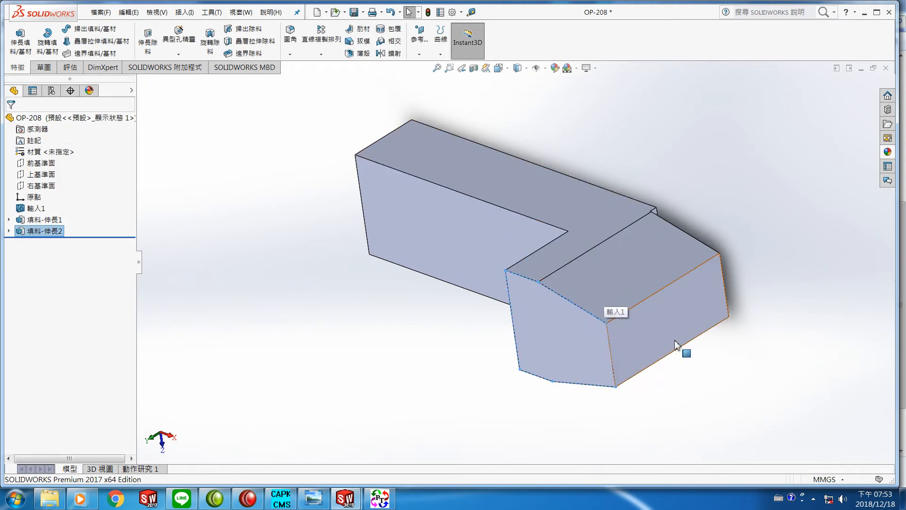
# Apply a dark grey colour (value 105) from the greyscale palette to the imported feature 輸入1
pyautogui.moveTo(686, 369); pyautogui.dragTo(729, 122, button='middle')
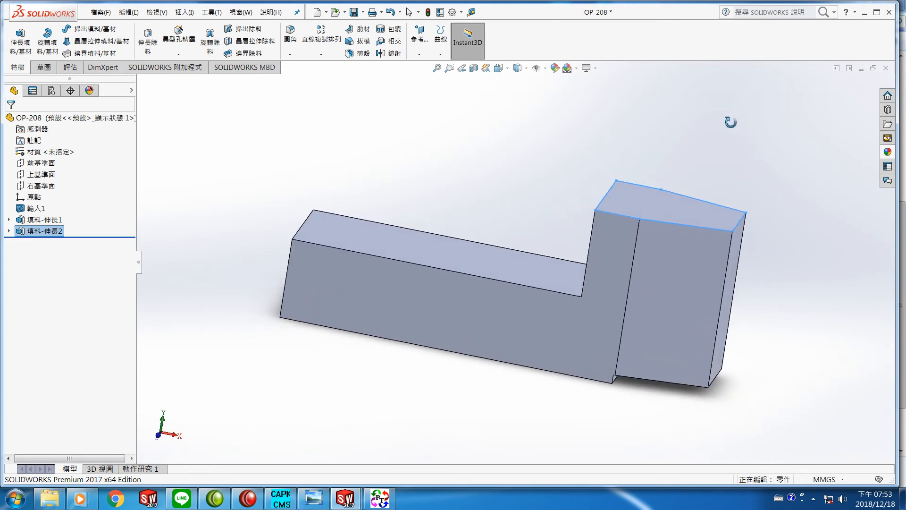
pyautogui.rightClick(406, 245)
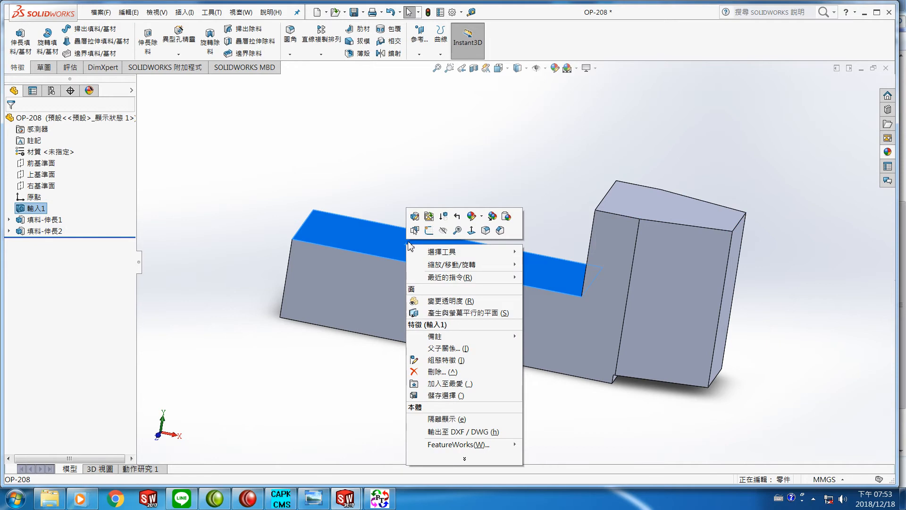
pyautogui.click(471, 218)
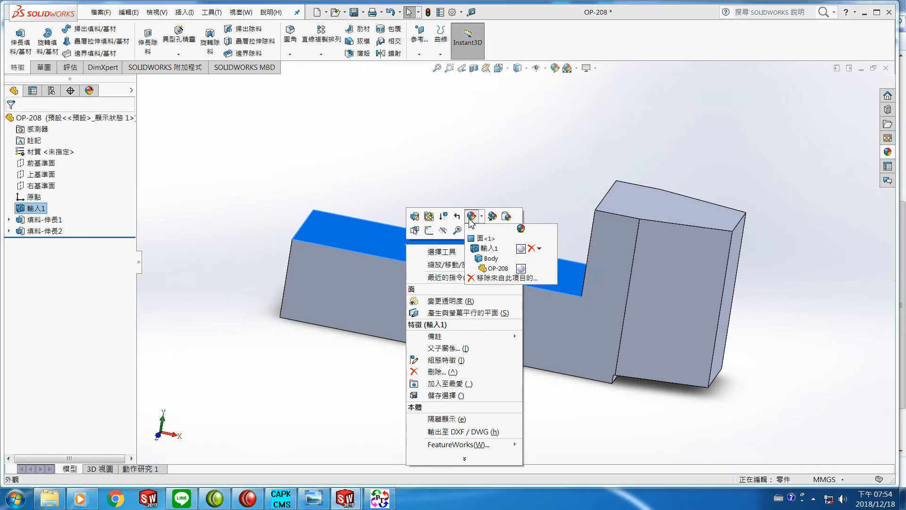
pyautogui.click(522, 249)
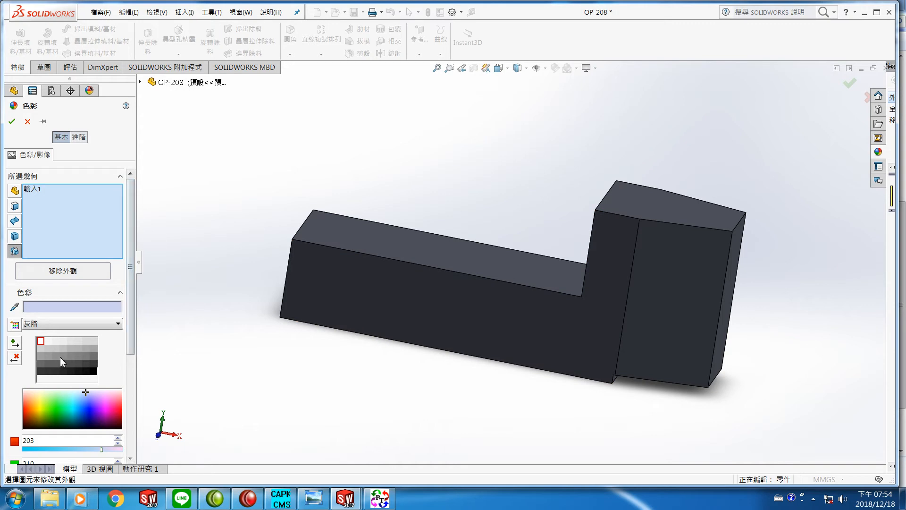
pyautogui.click(41, 365)
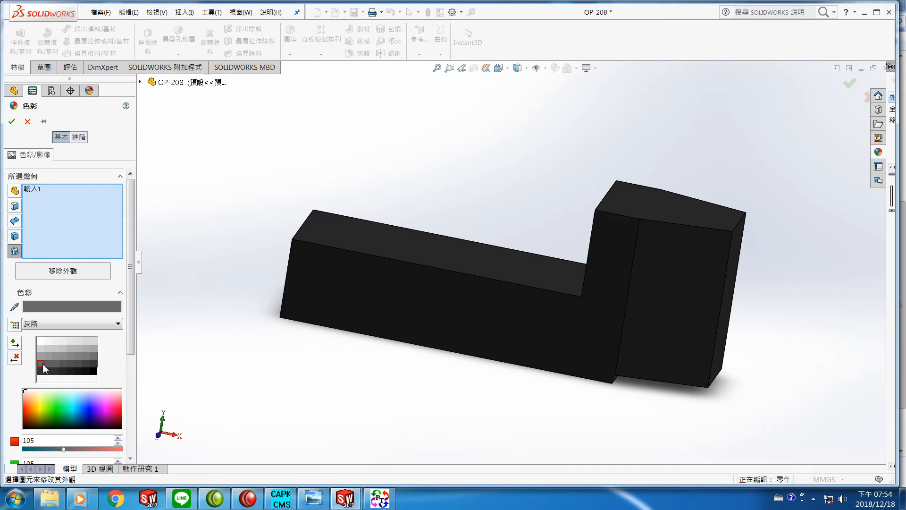
pyautogui.click(11, 122)
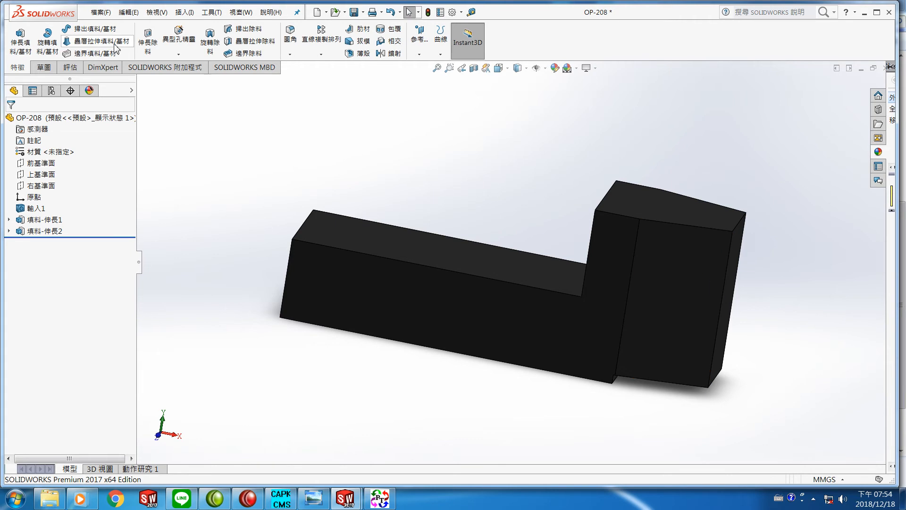
# Save the OP-208 part and close it to return to the YF07 assembly
pyautogui.click(97, 13)
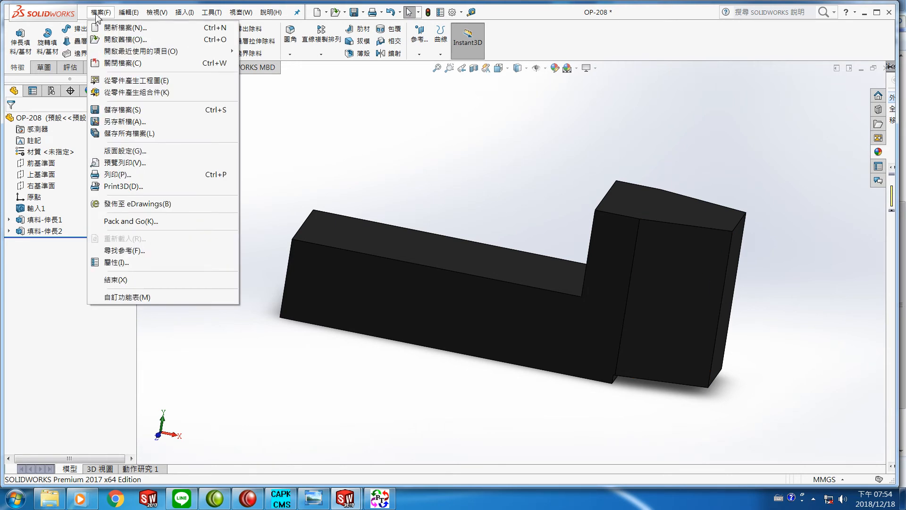
pyautogui.click(122, 111)
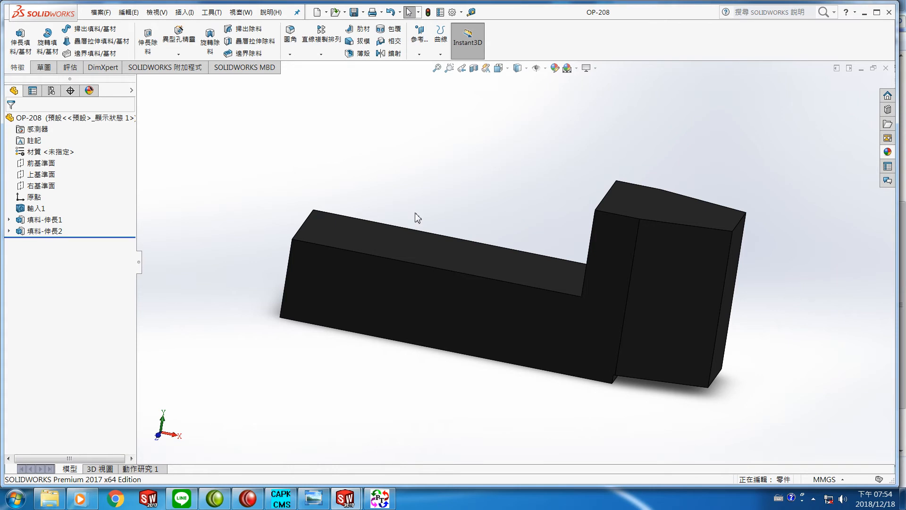
pyautogui.click(101, 13)
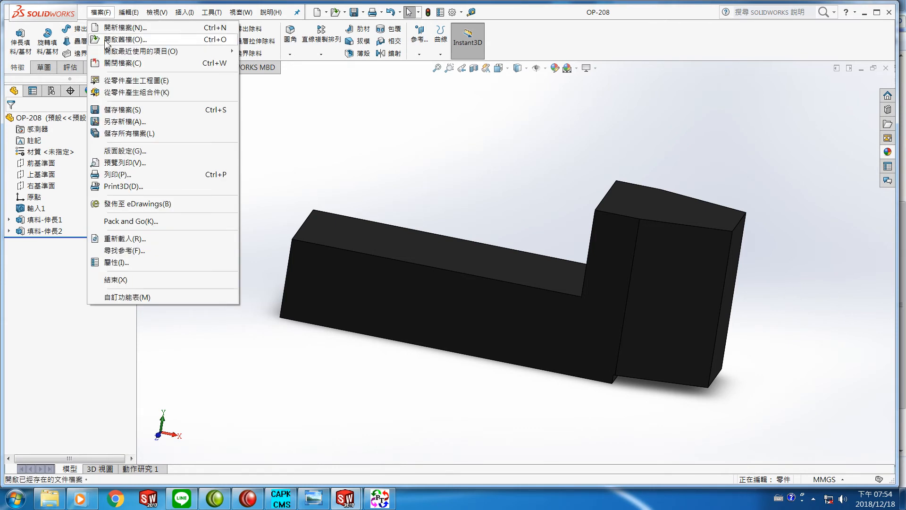
pyautogui.click(118, 63)
pyautogui.click(151, 66)
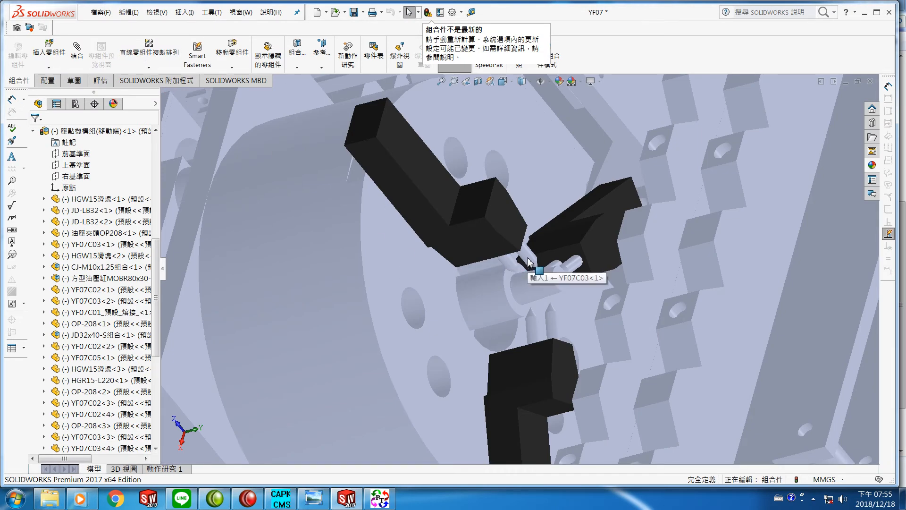
# Examine the two pointed YF07C03 pins beside the upper clamping jaw and locate them in the component tree
pyautogui.scroll(-4, 530, 262)
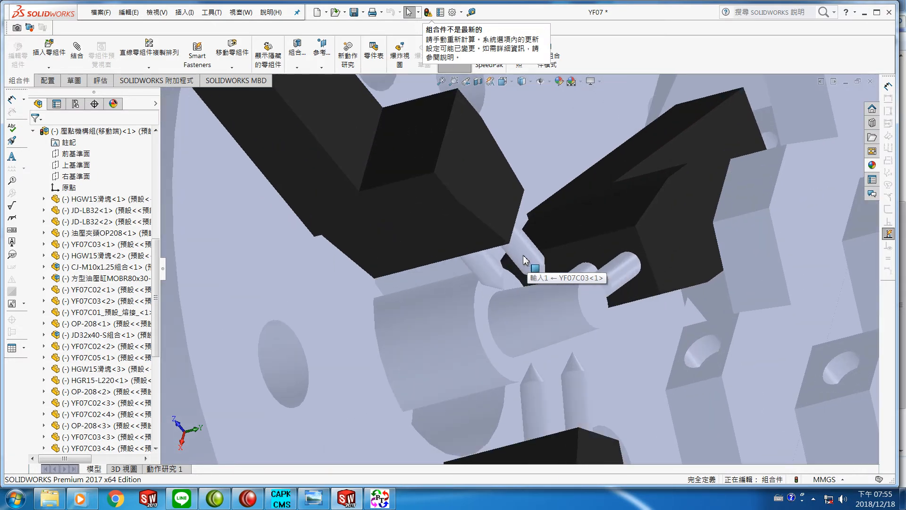
pyautogui.click(525, 260)
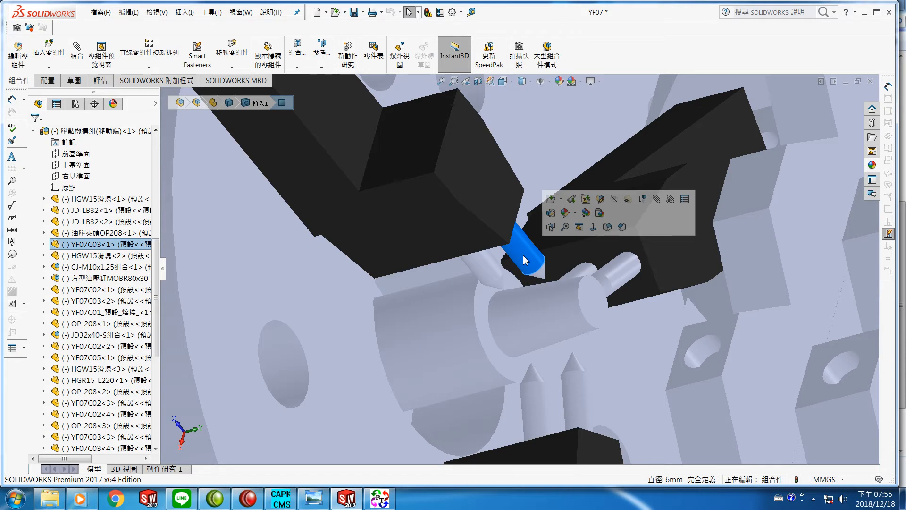
pyautogui.click(108, 245)
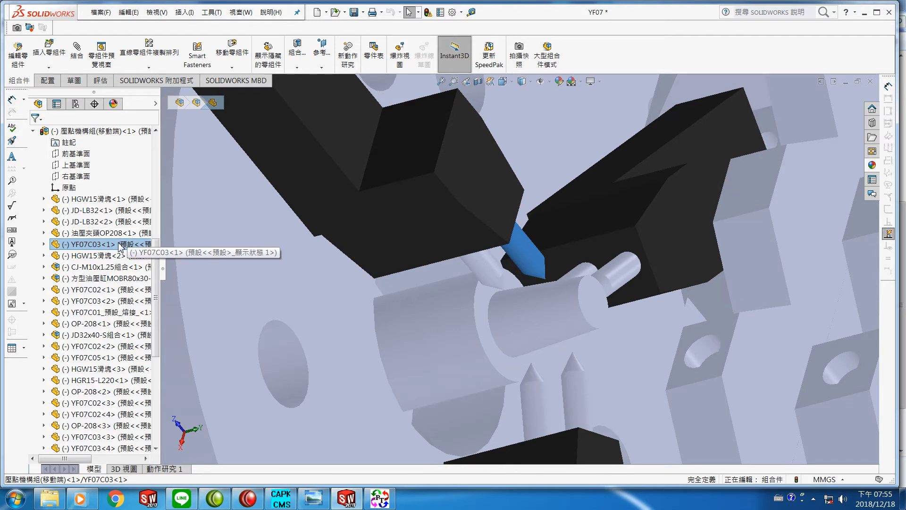
pyautogui.moveTo(118, 245); pyautogui.dragTo(482, 272)
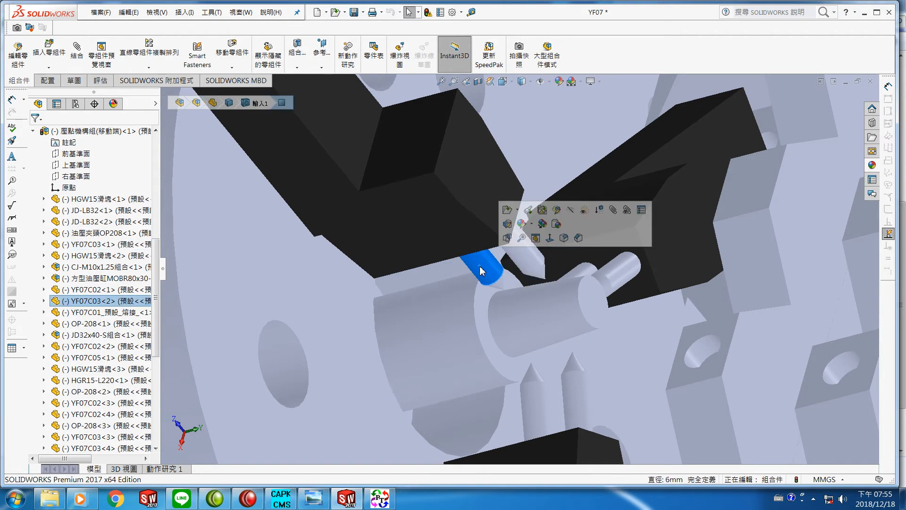
pyautogui.click(93, 306)
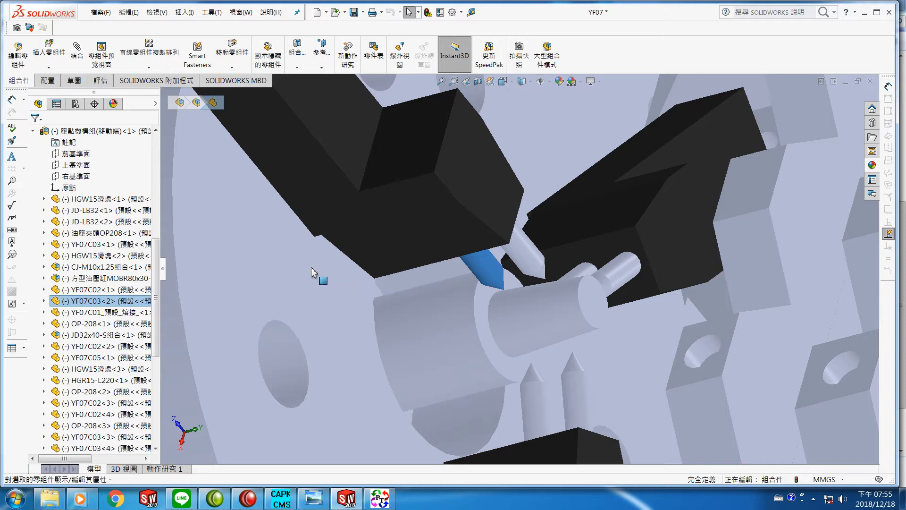
# Select all components of the YF07 machine assembly and hide them
pyautogui.scroll(-3, 311, 267)
pyautogui.scroll(7, 311, 267)
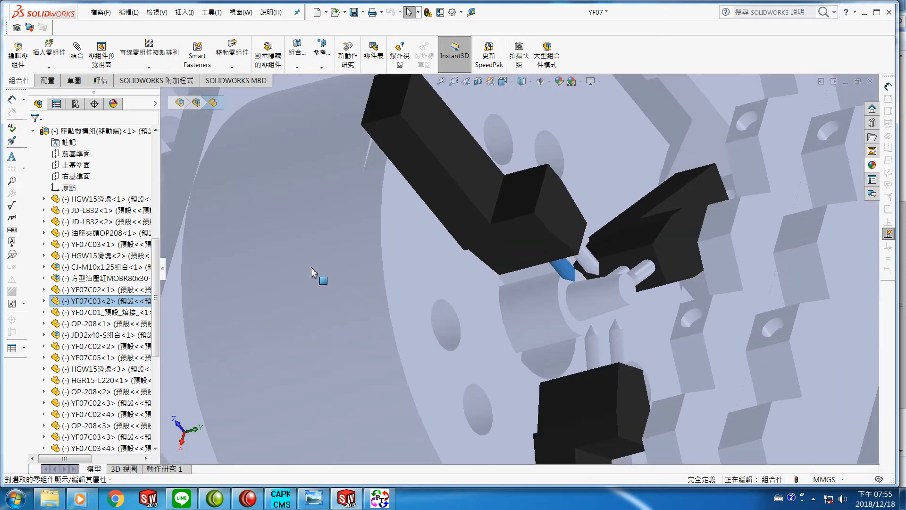
pyautogui.scroll(8, 385, 316)
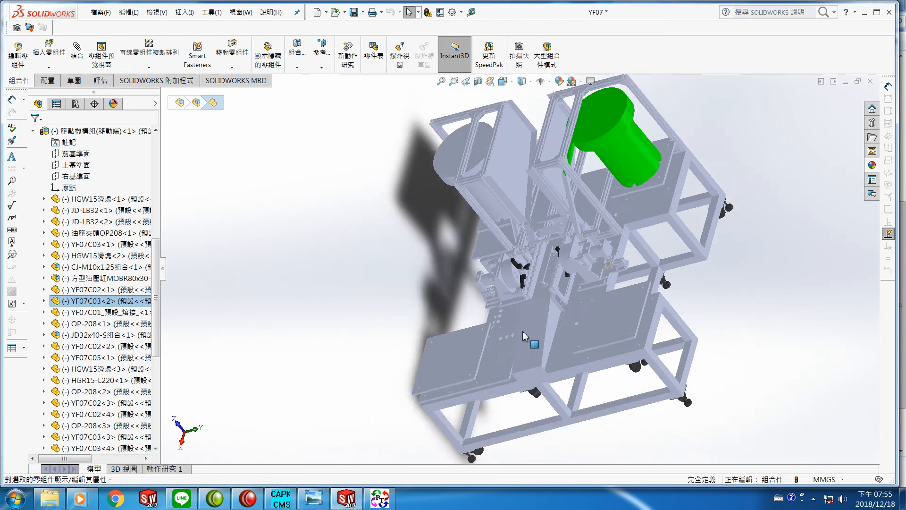
pyautogui.moveTo(438, 146); pyautogui.dragTo(636, 389)
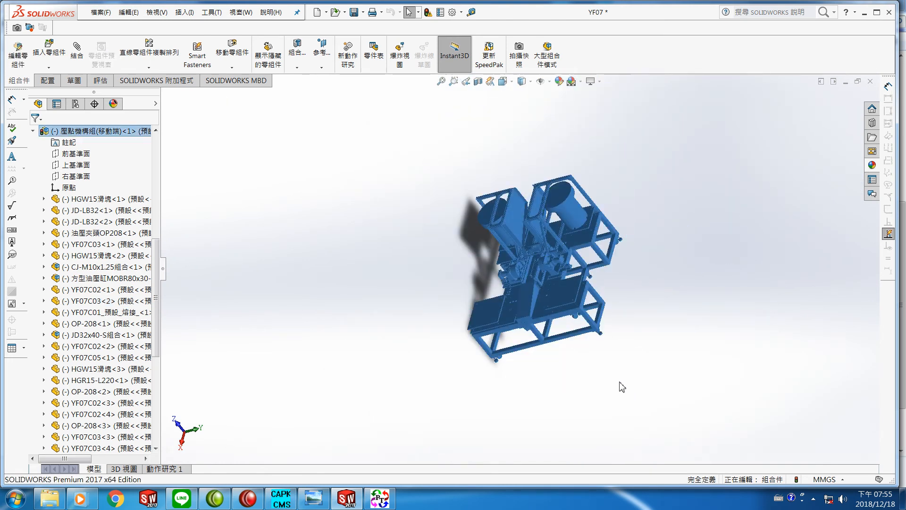
pyautogui.rightClick(93, 135)
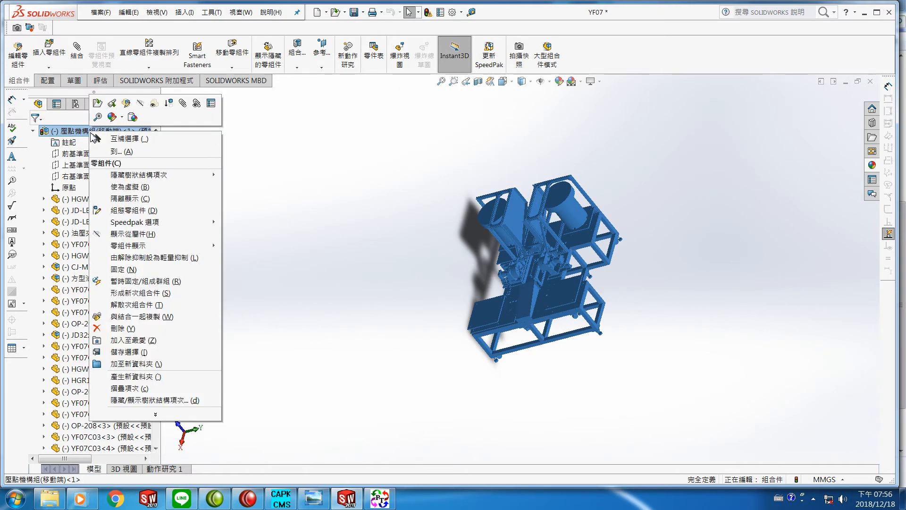
pyautogui.click(140, 103)
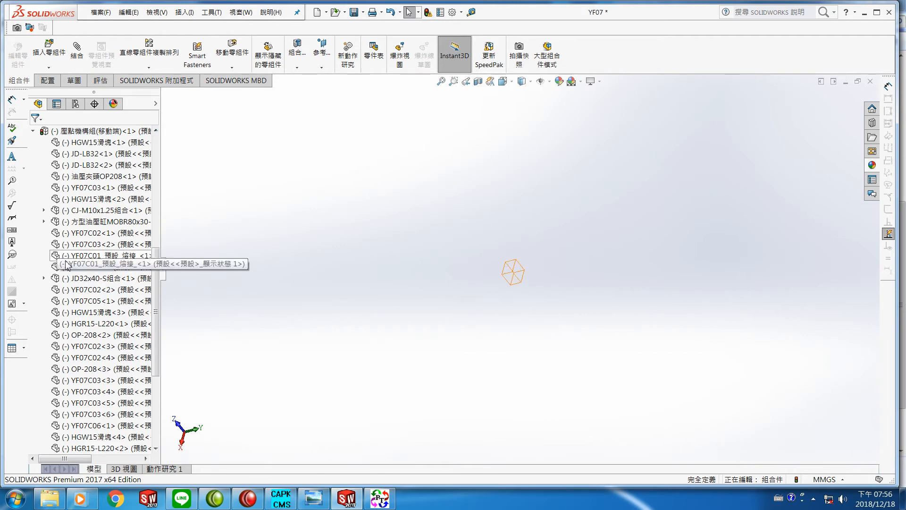
# Filter the component tree for op-208 and show instance OP-208<1> of the moving-end subassembly 壓點機構組(移動端)
pyautogui.click(113, 119)
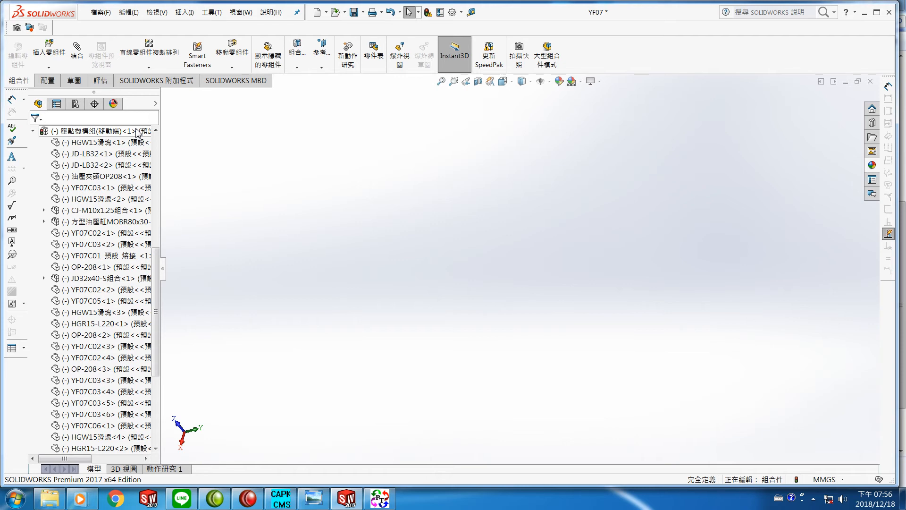
pyautogui.write('op-208')
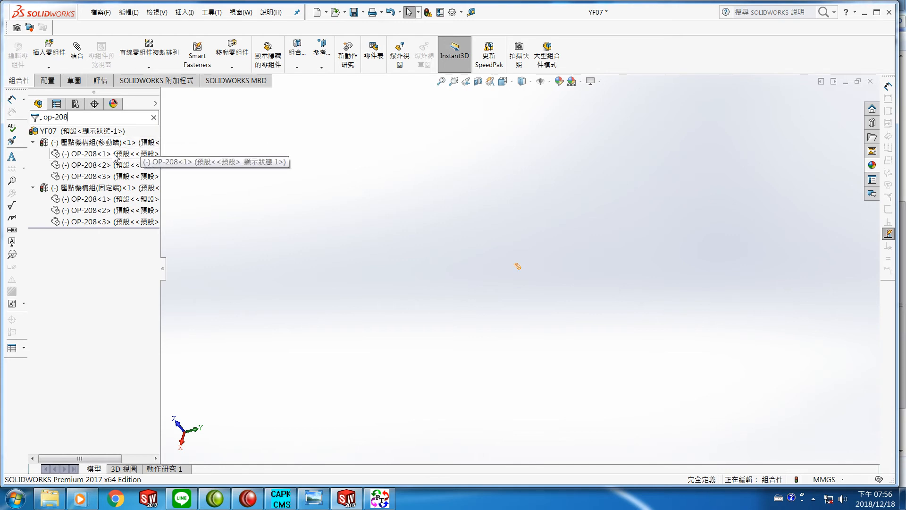
pyautogui.rightClick(87, 155)
pyautogui.click(152, 134)
# Show OP-208<2> and OP-208<3> of the moving-end subassembly and OP-208<1> of the fixed-end subassembly 壓點機構組(固定端)
pyautogui.rightClick(81, 165)
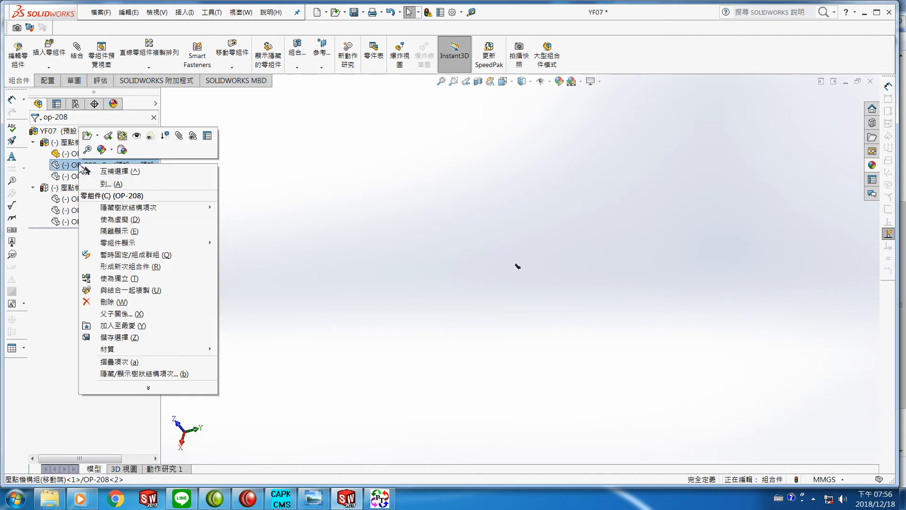
pyautogui.click(150, 136)
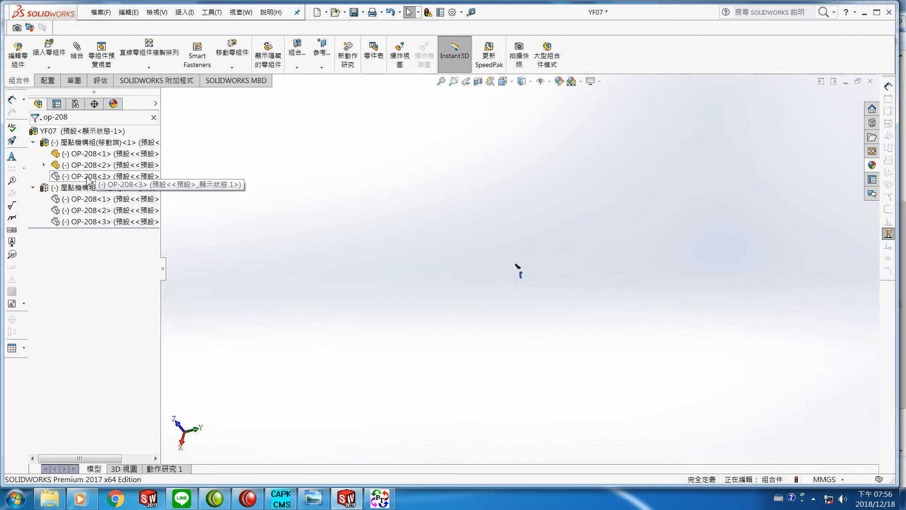
pyautogui.rightClick(88, 180)
pyautogui.click(150, 147)
pyautogui.rightClick(82, 200)
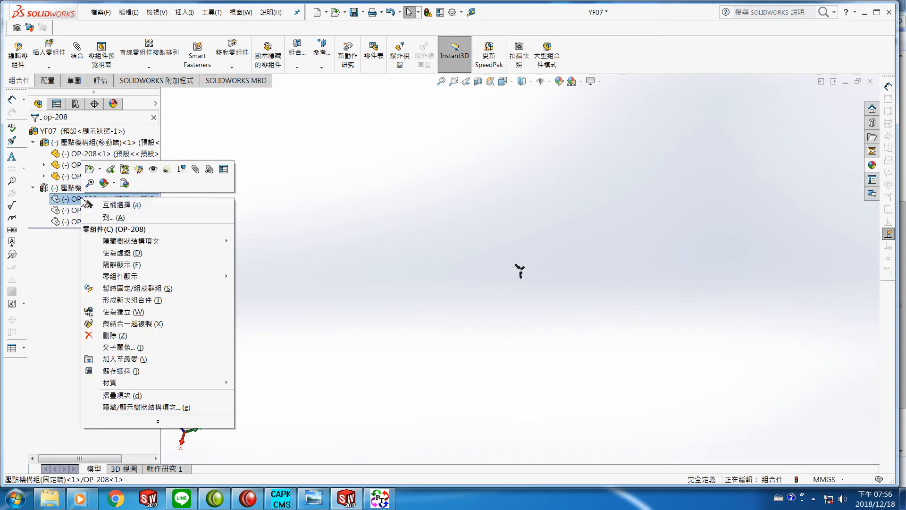
pyautogui.click(155, 171)
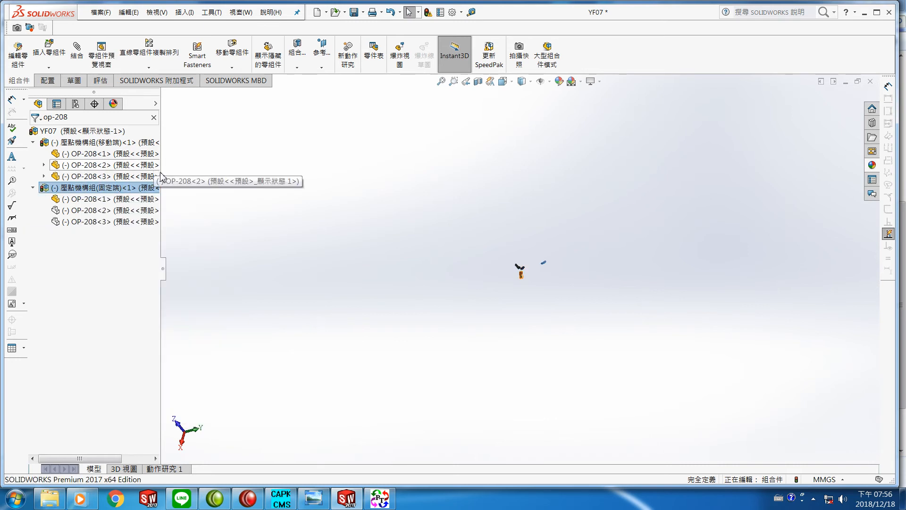
pyautogui.scroll(-3, 543, 282)
pyautogui.scroll(-5, 533, 267)
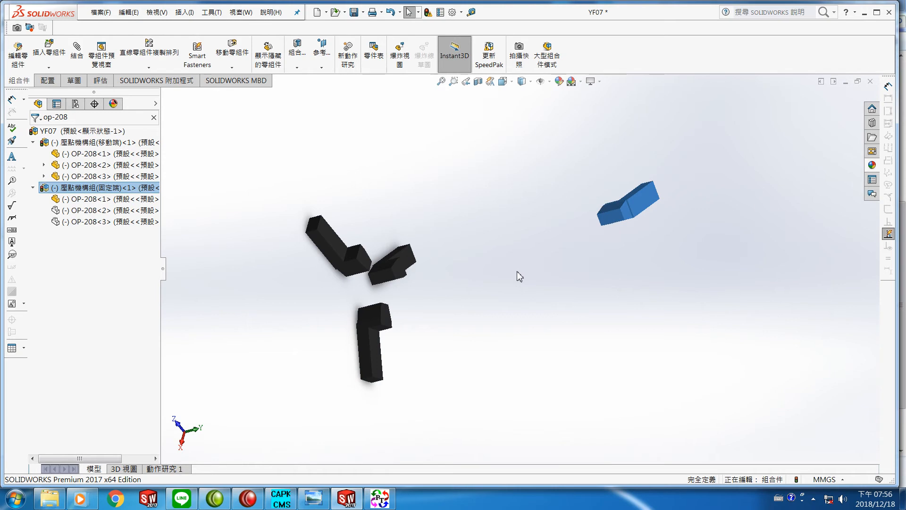
pyautogui.scroll(-2, 520, 276)
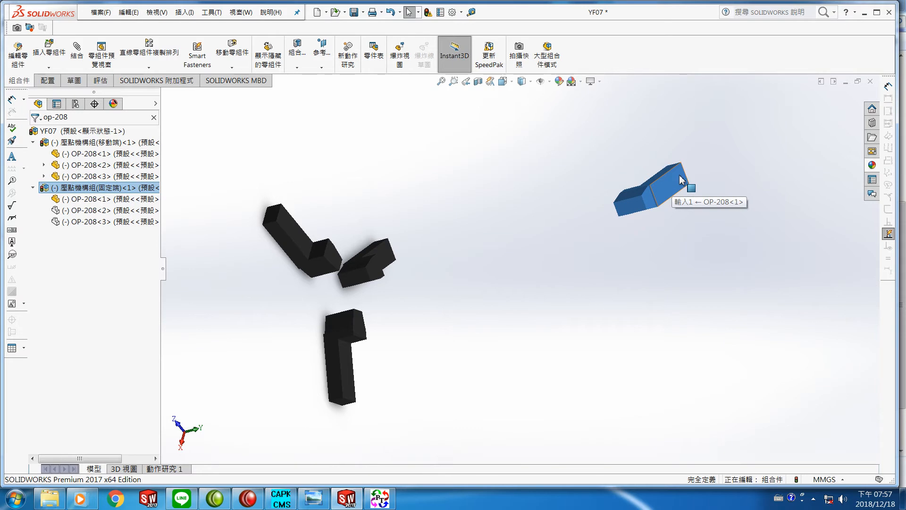
# Hide the fixed-end OP-208<1> and the moving-end OP-208<3> and OP-208<2>, keeping only the moving-end OP-208<1> shown
pyautogui.rightClick(663, 188)
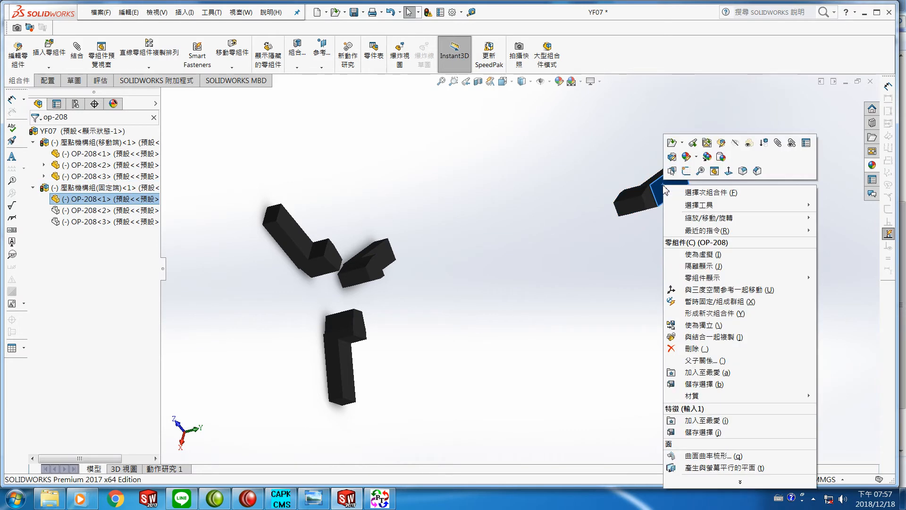
pyautogui.click(739, 149)
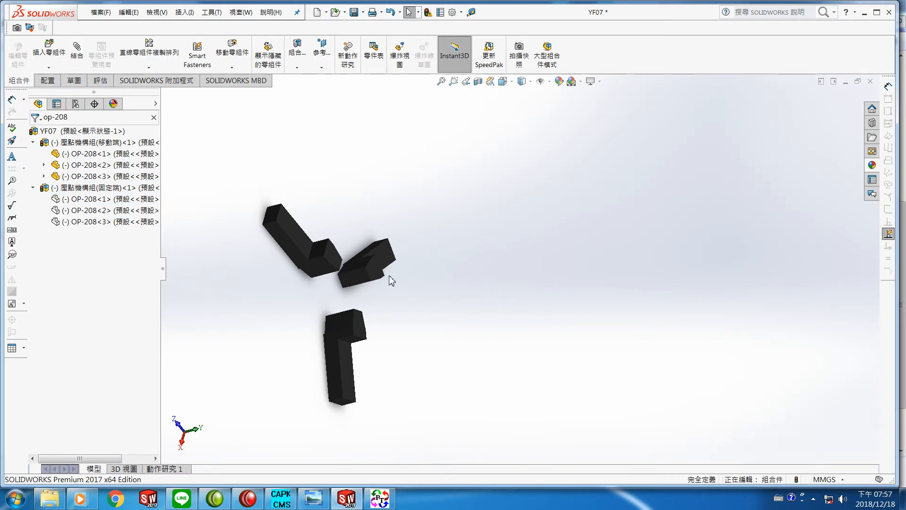
pyautogui.rightClick(387, 258)
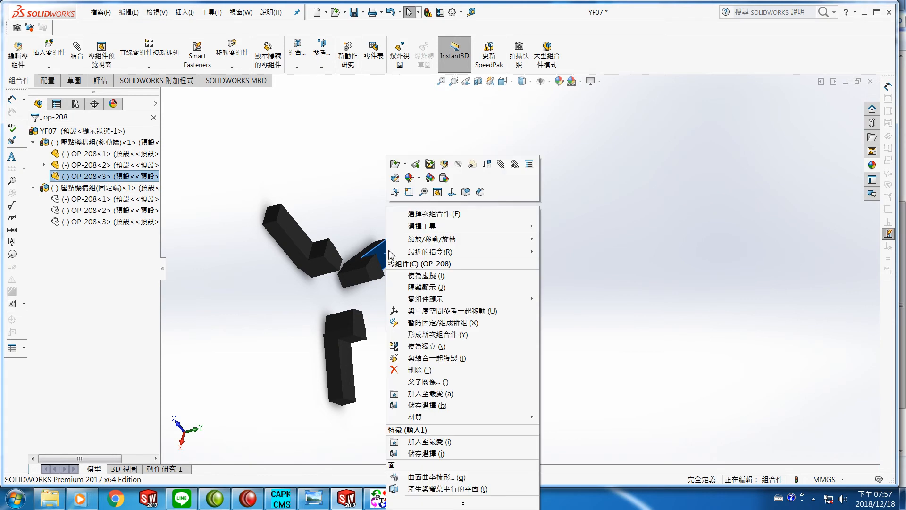
pyautogui.click(458, 166)
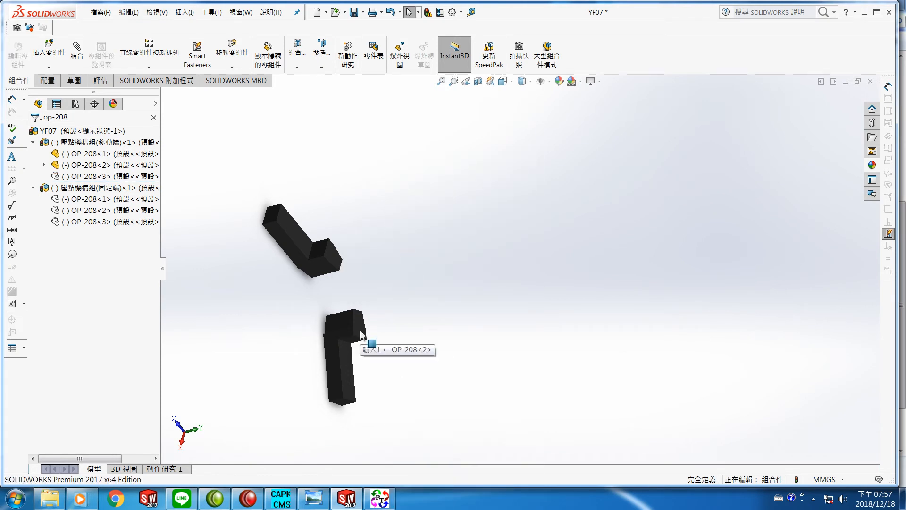
pyautogui.rightClick(347, 358)
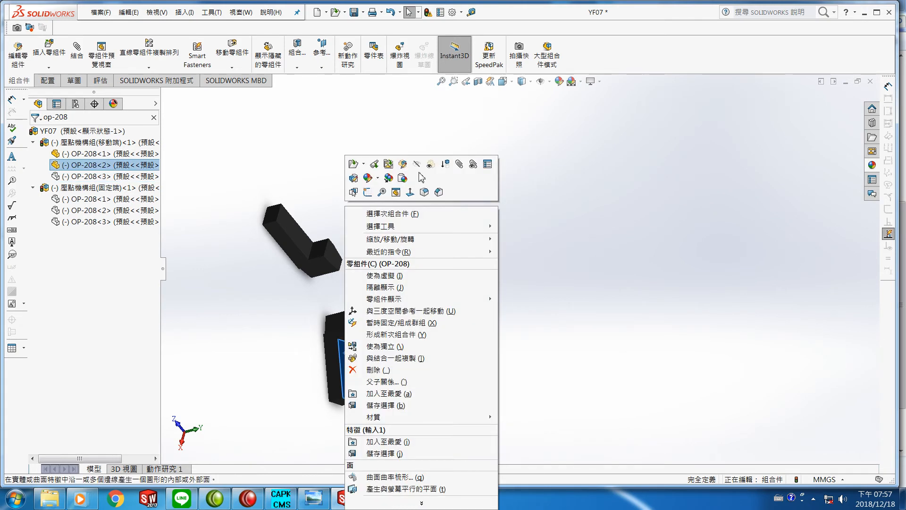
pyautogui.click(417, 165)
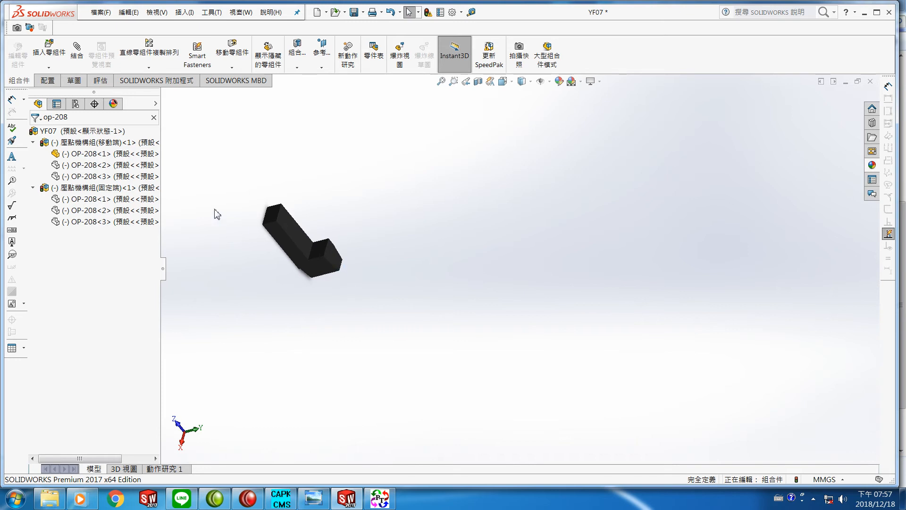
# Replace the component tree filter with yf07c03
pyautogui.click(94, 122)
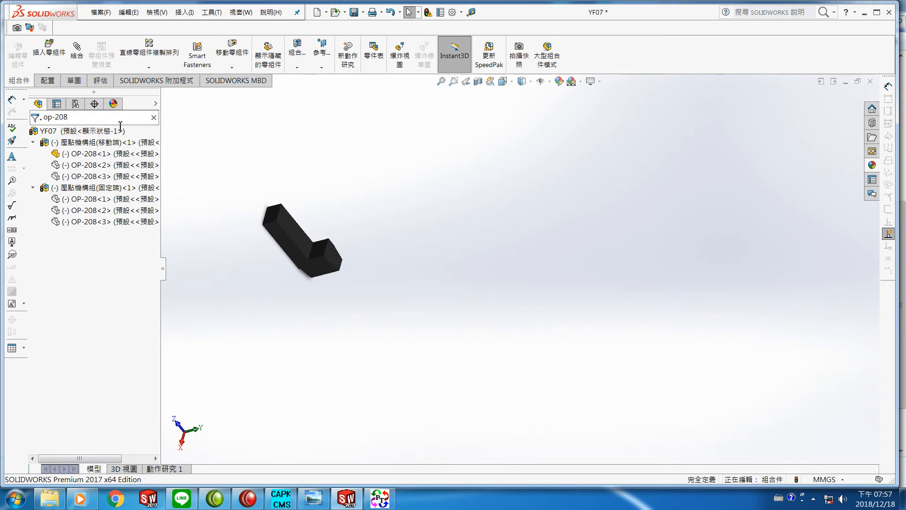
pyautogui.press('BackSpace')
pyautogui.press('BackSpace')
pyautogui.press('BackSpace')
pyautogui.press('BackSpace')
pyautogui.press('BackSpace')
pyautogui.press('BackSpace')
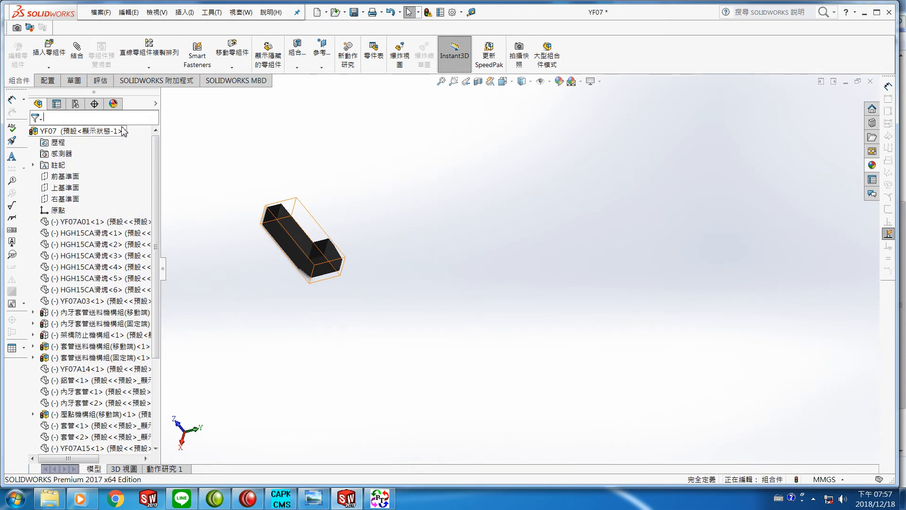
pyautogui.write('yf')
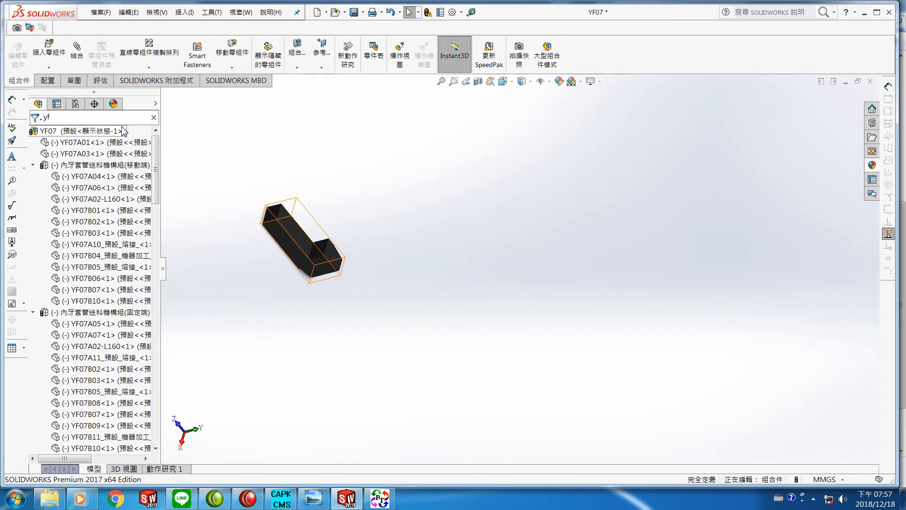
pyautogui.write('07c03')
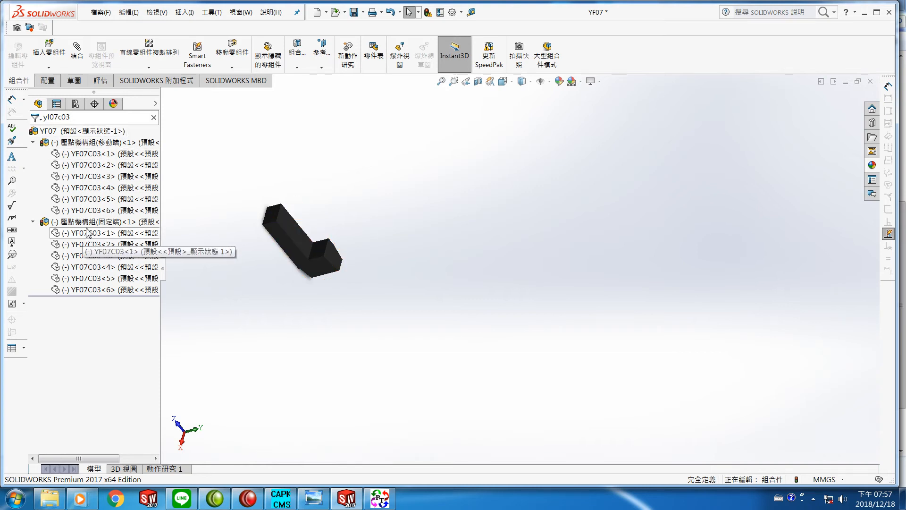
# Show the pins YF07C03<1> and YF07C03<2> of the moving-end subassembly and clear the selection
pyautogui.rightClick(77, 159)
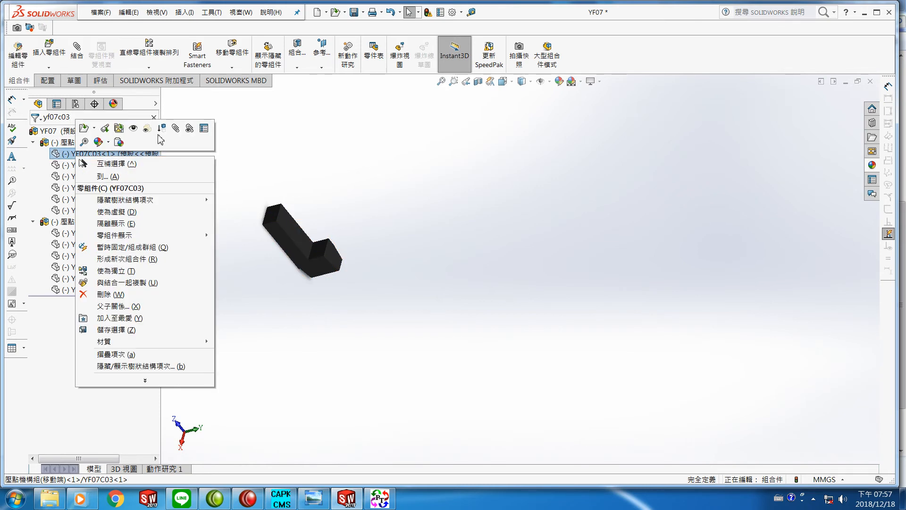
pyautogui.click(134, 129)
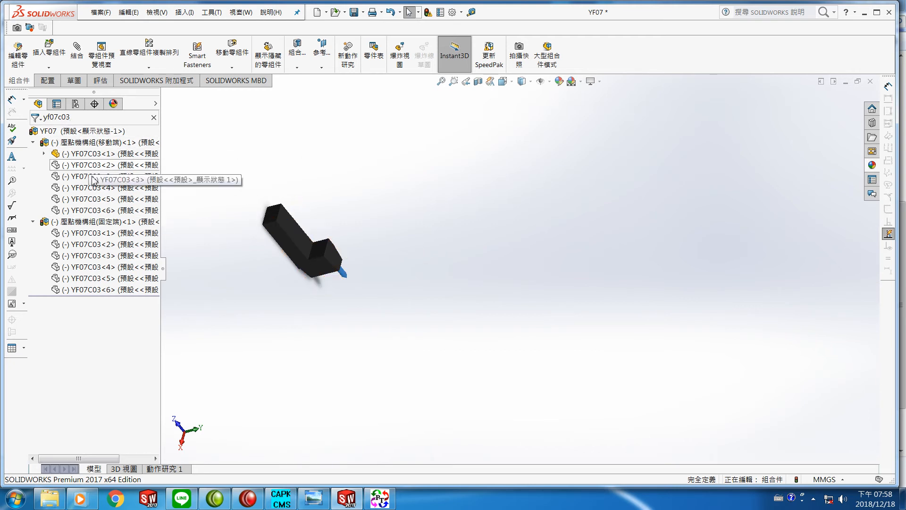
pyautogui.rightClick(65, 168)
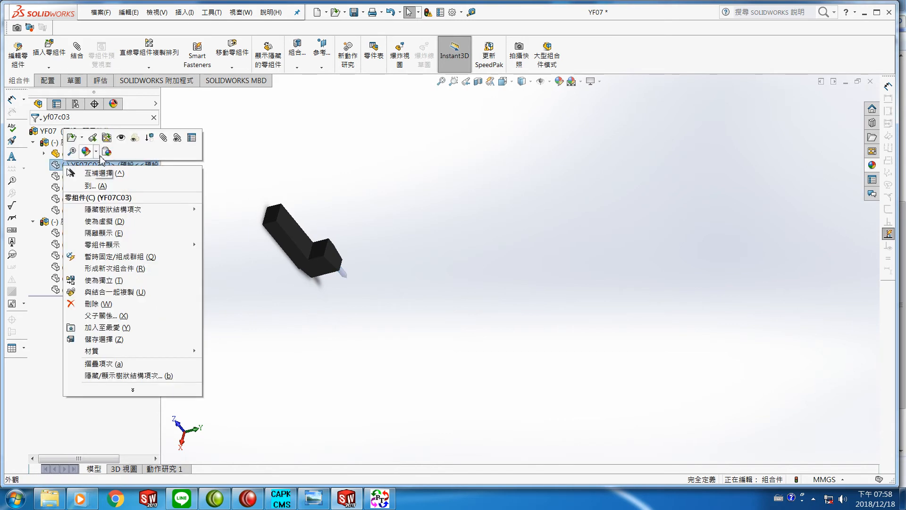
pyautogui.click(121, 138)
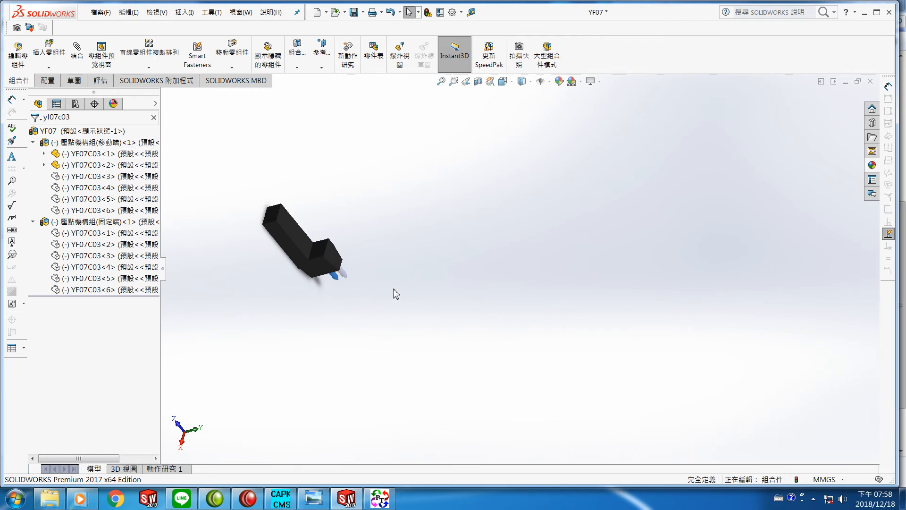
pyautogui.click(404, 295)
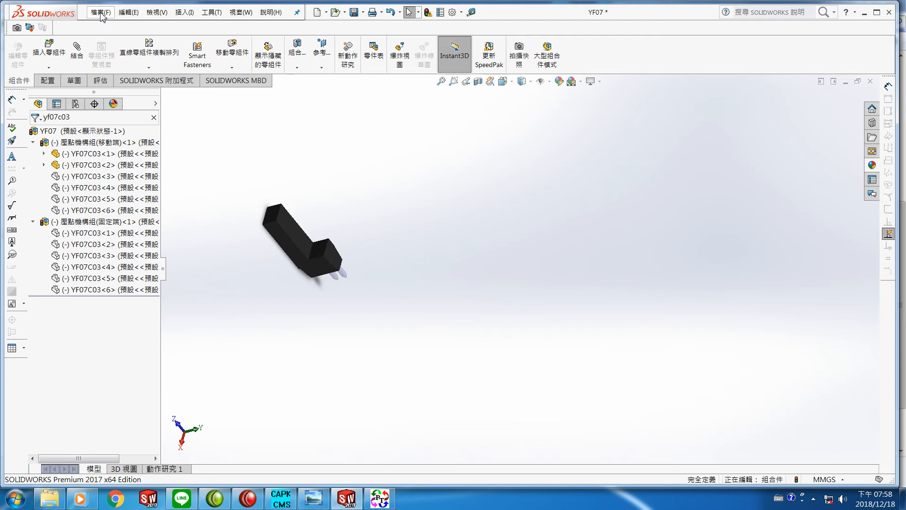
# Save the YF07 assembly together with all its modified subassemblies, without rebuilding
pyautogui.click(101, 12)
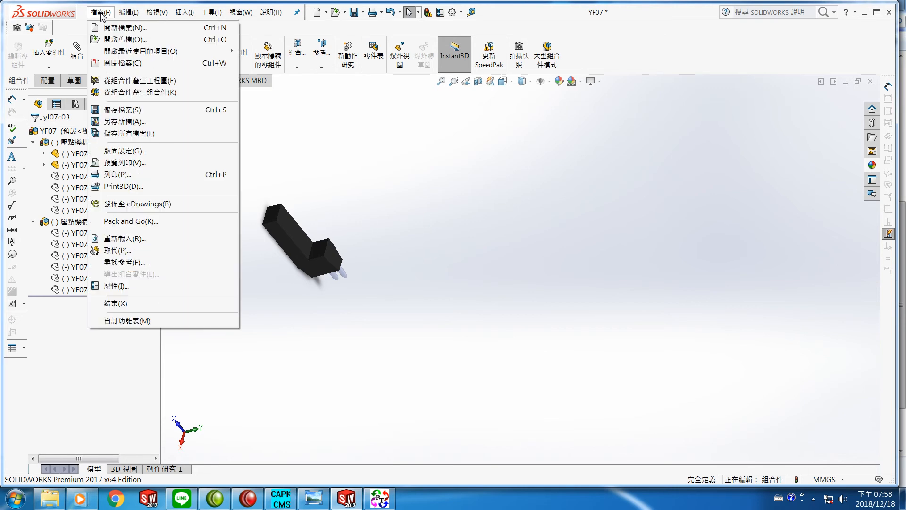
pyautogui.click(114, 110)
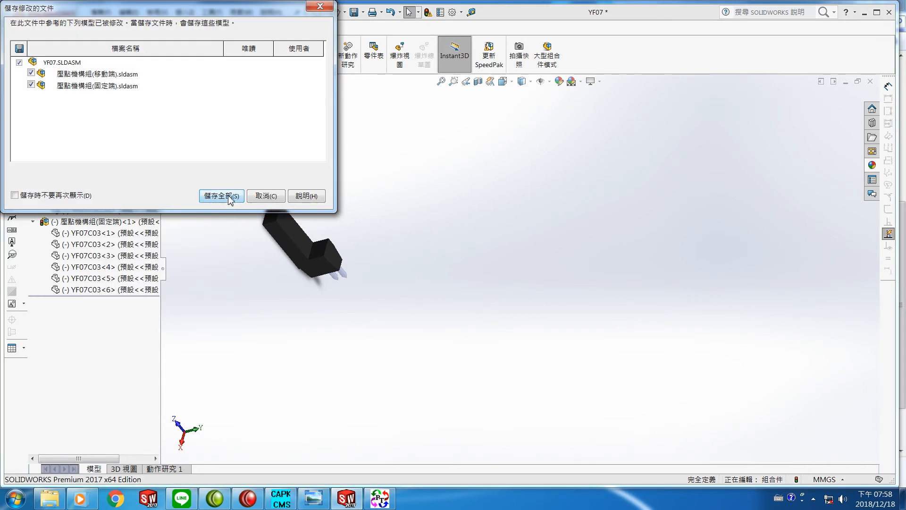
pyautogui.click(230, 198)
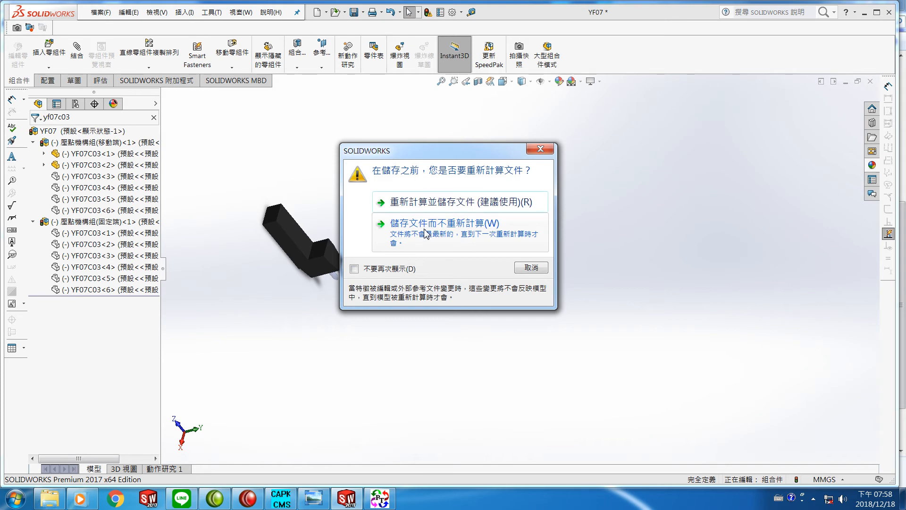
pyautogui.click(426, 233)
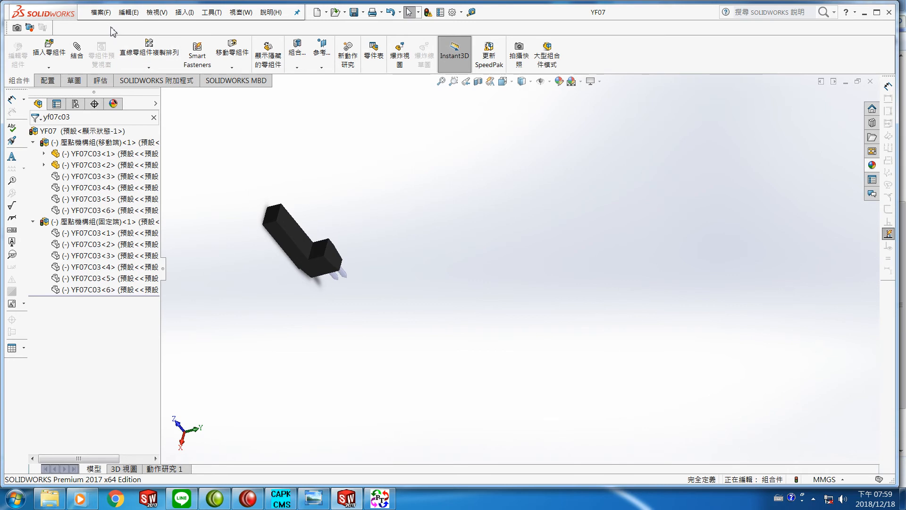
# Export the visible components as an IGES file named lu in the SAM11 folder, without rebuilding and without resolving hidden components
pyautogui.click(101, 13)
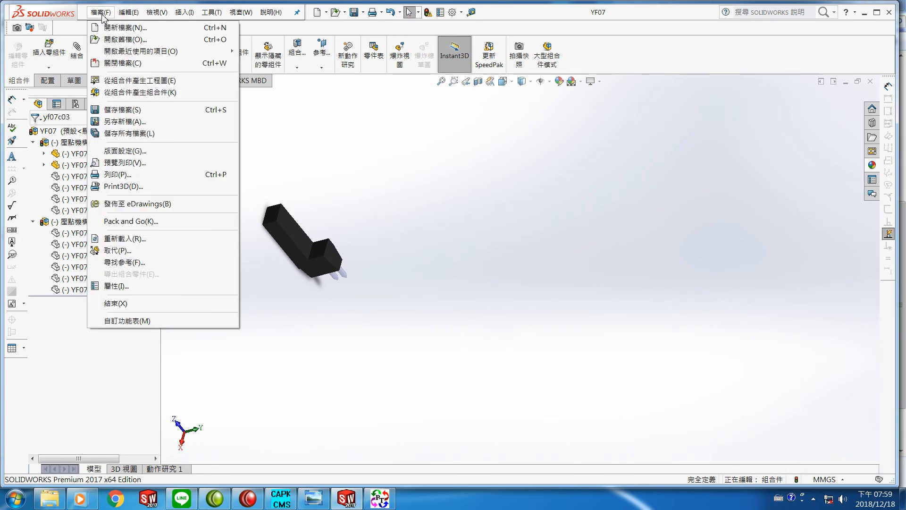
pyautogui.click(114, 124)
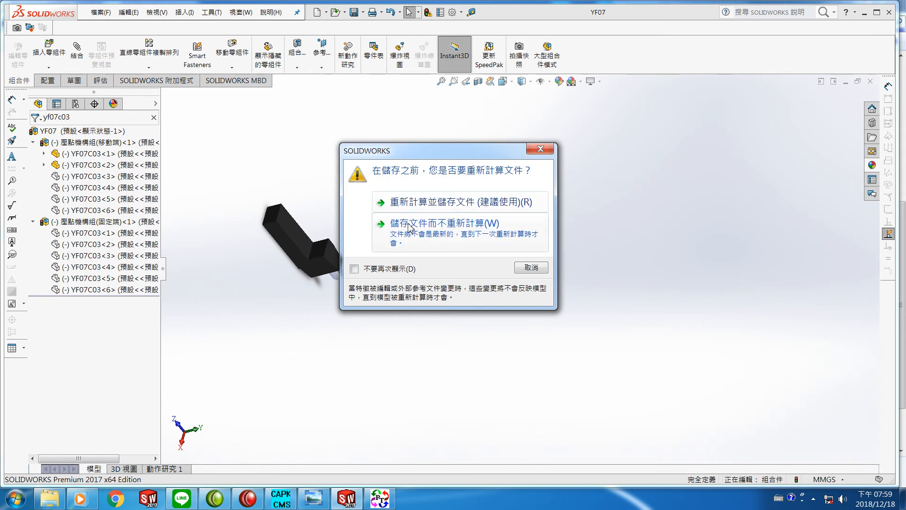
pyautogui.click(410, 228)
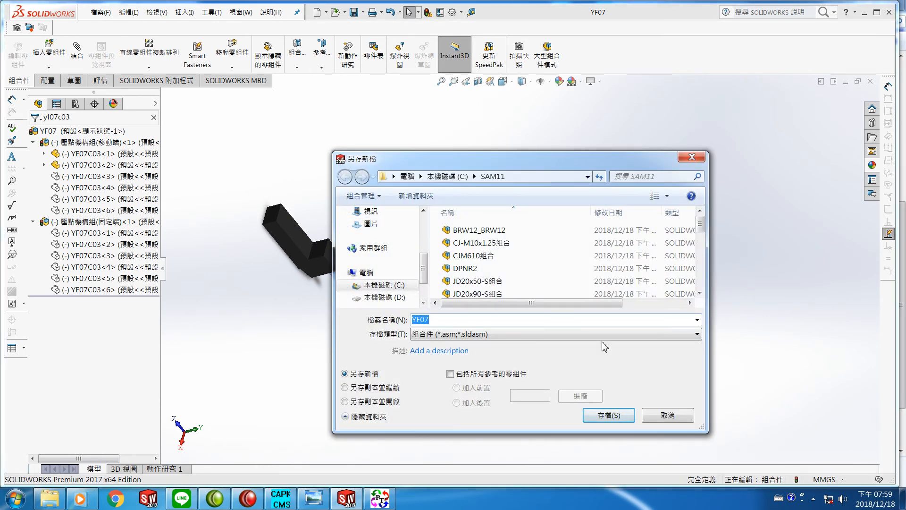
pyautogui.click(697, 334)
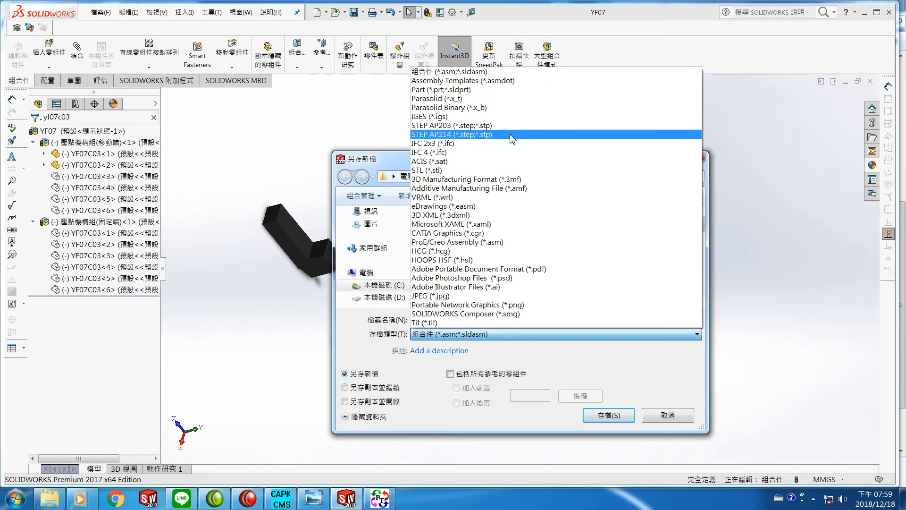
pyautogui.click(510, 116)
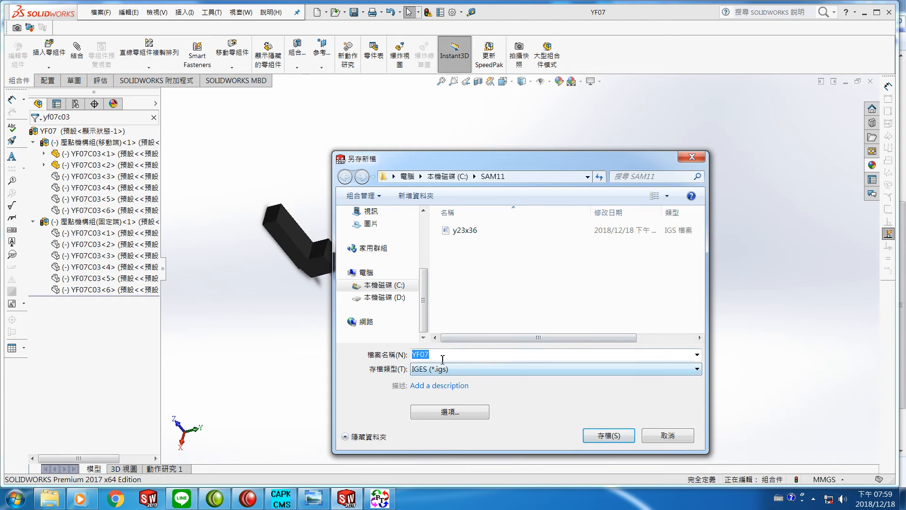
pyautogui.press('BackSpace')
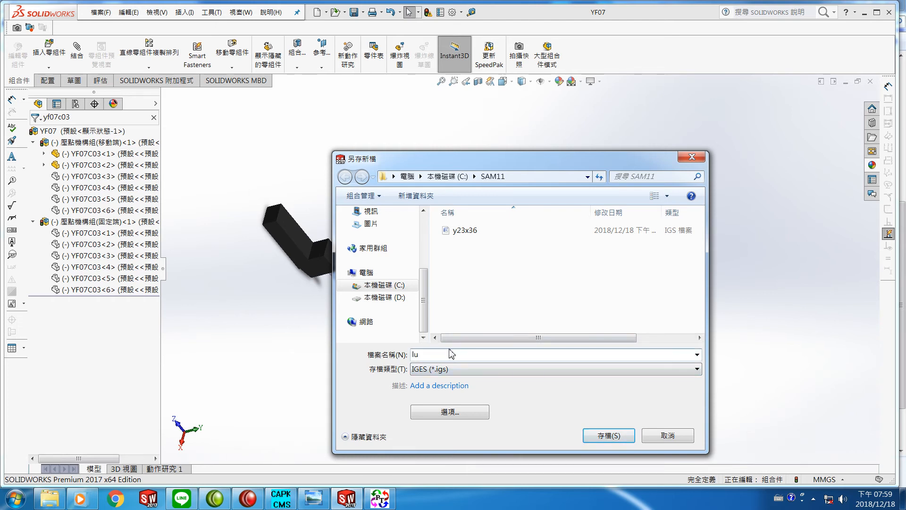
pyautogui.write('lu')
pyautogui.press('Return')
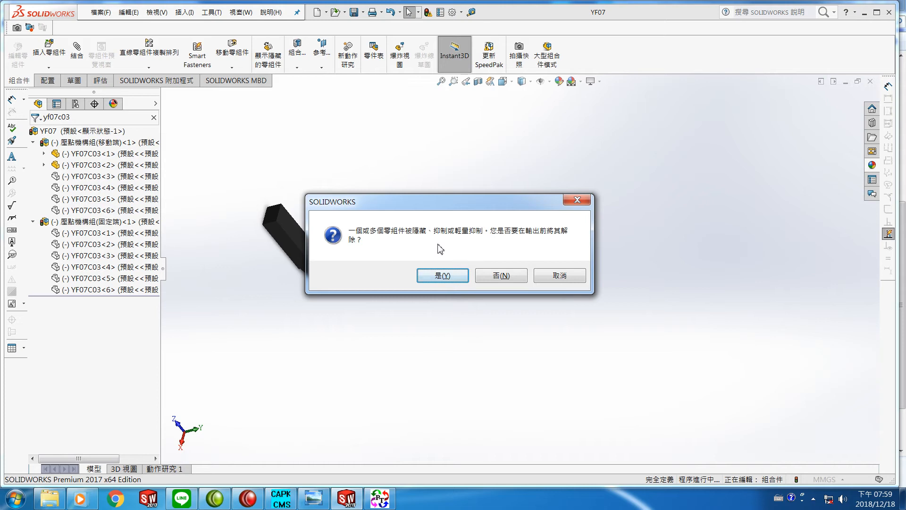
pyautogui.click(507, 276)
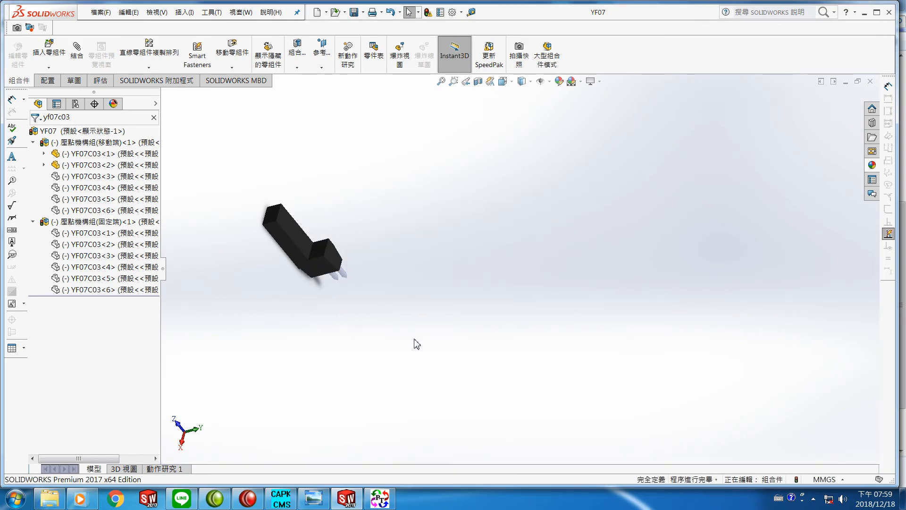
# Switch to PolyTrans and choose the lu file in C:\SAM11 for import as IGES v5.3 (via Okino)
pyautogui.click(381, 500)
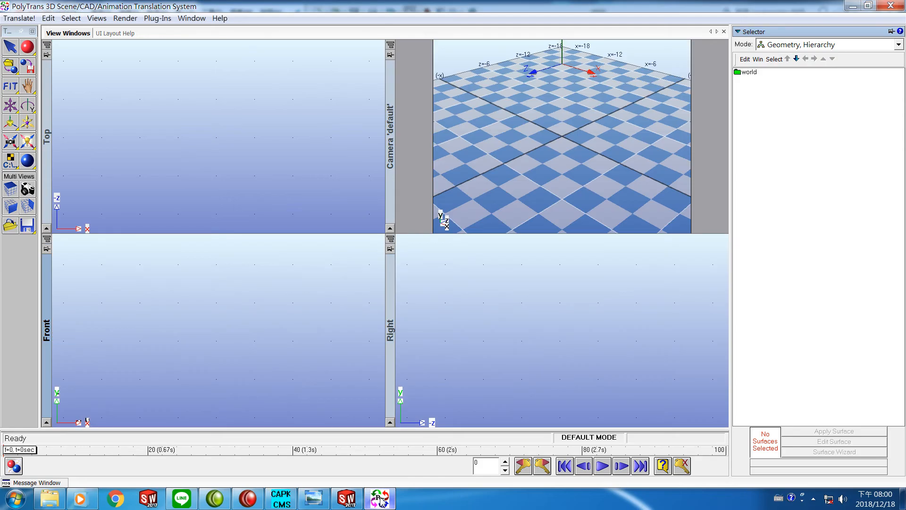
pyautogui.click(18, 19)
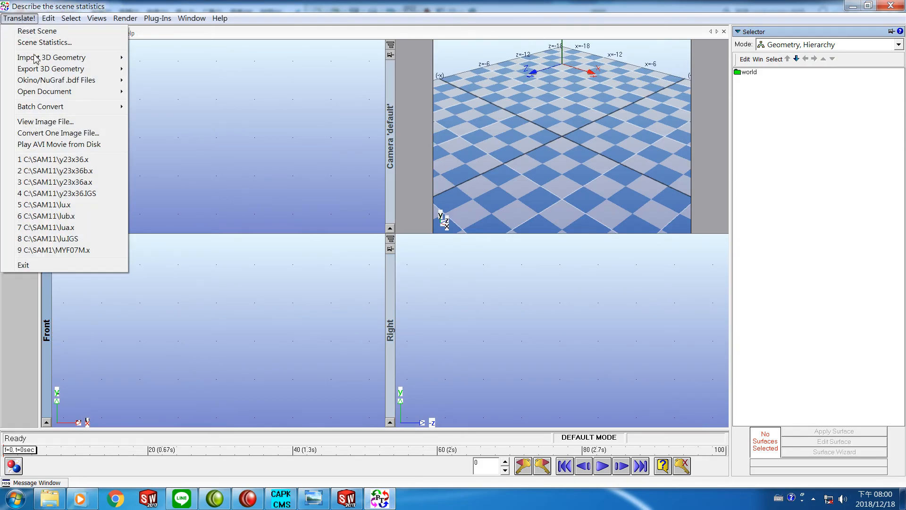
pyautogui.moveTo(59, 65)
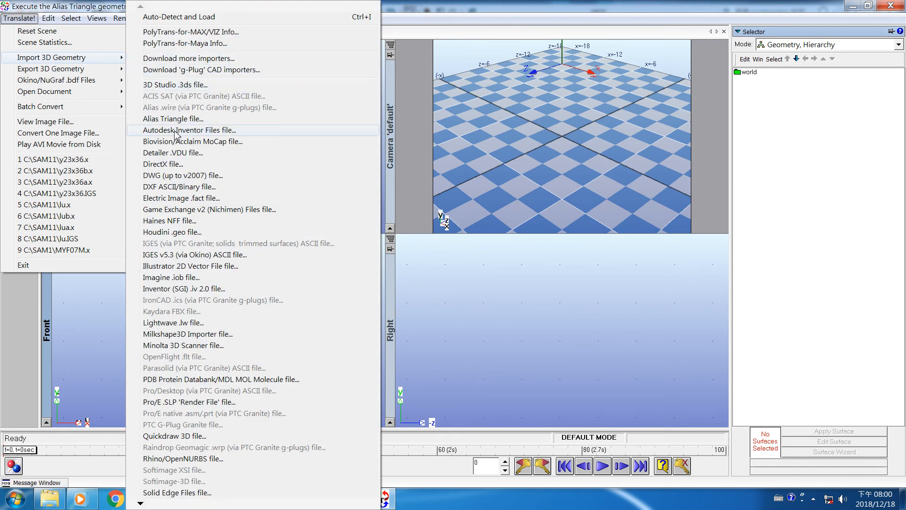
pyautogui.click(165, 255)
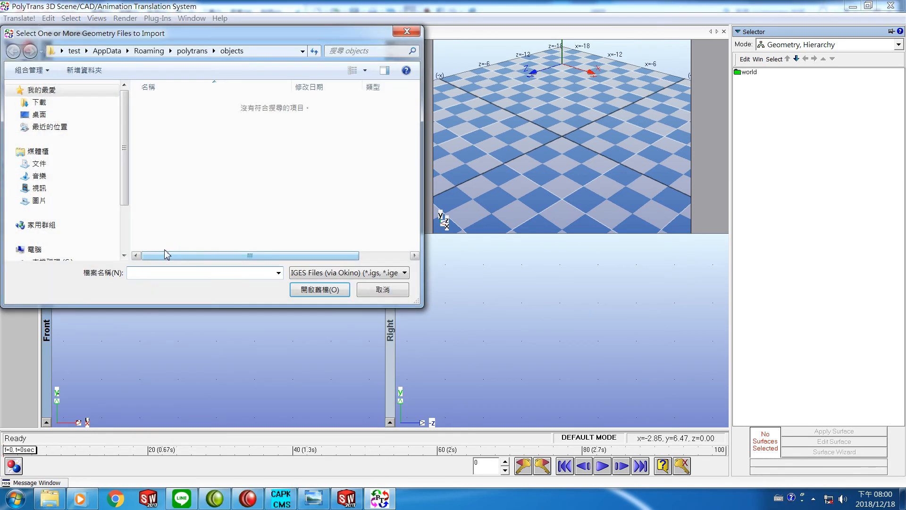
pyautogui.moveTo(127, 152); pyautogui.dragTo(127, 197)
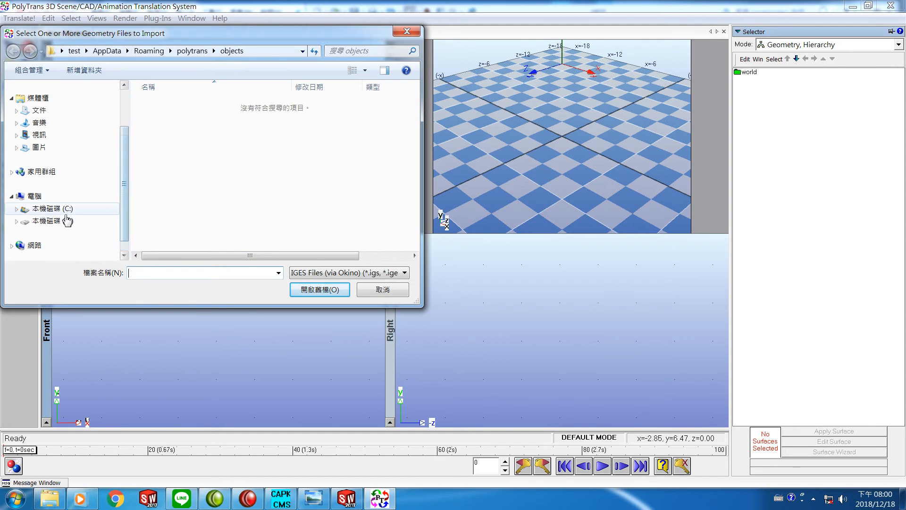
pyautogui.click(67, 210)
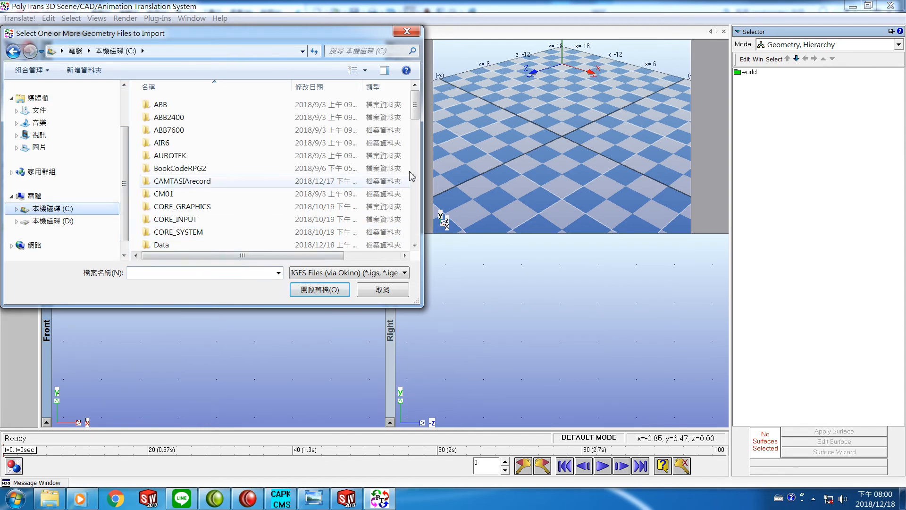
pyautogui.moveTo(418, 113); pyautogui.dragTo(417, 200)
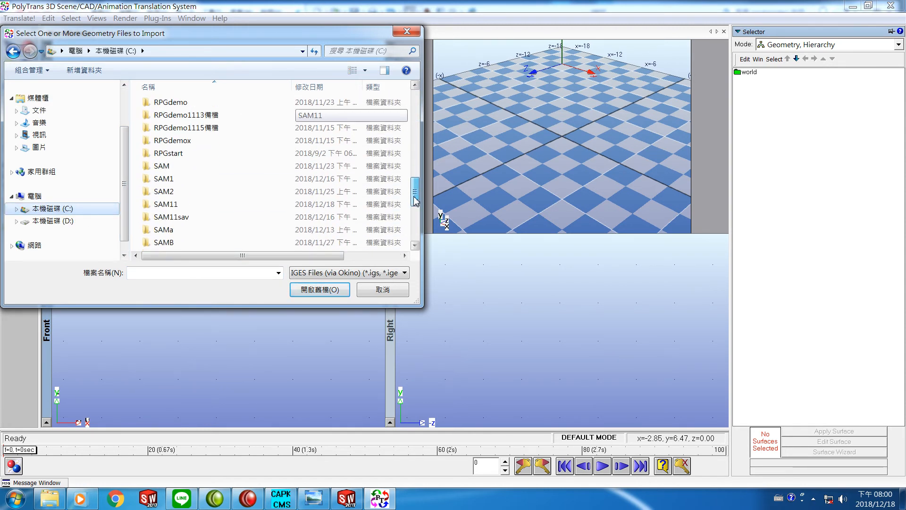
pyautogui.click(163, 204)
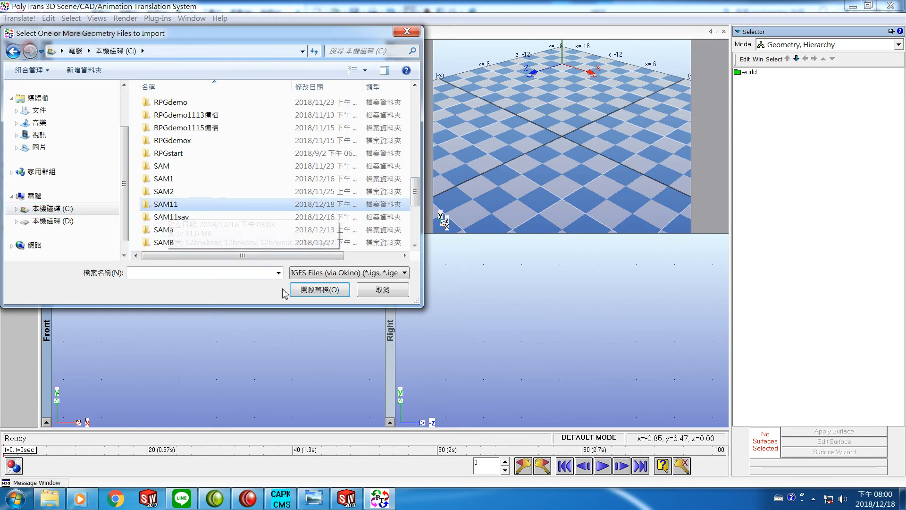
pyautogui.click(303, 290)
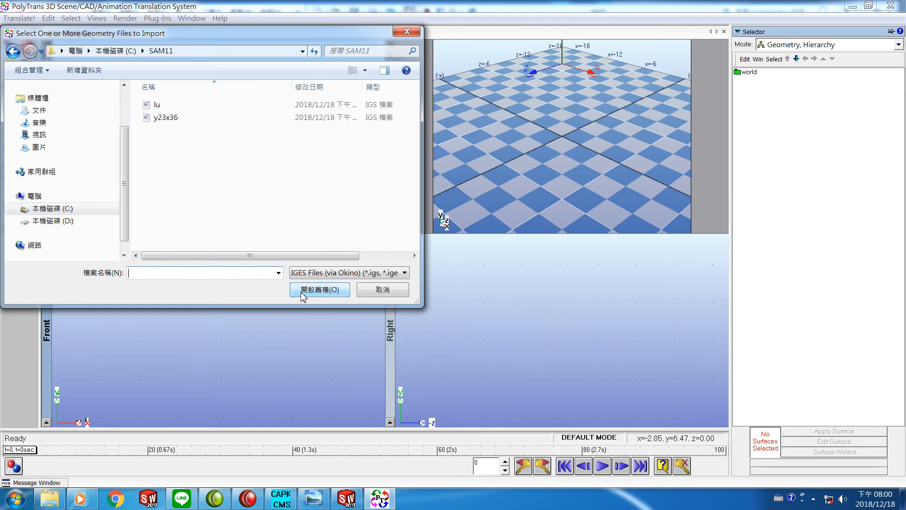
pyautogui.click(157, 106)
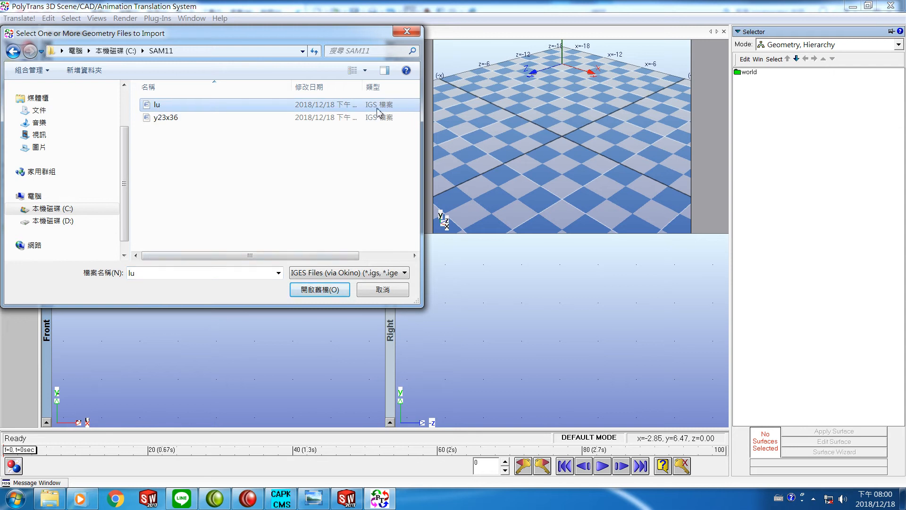
pyautogui.click(320, 289)
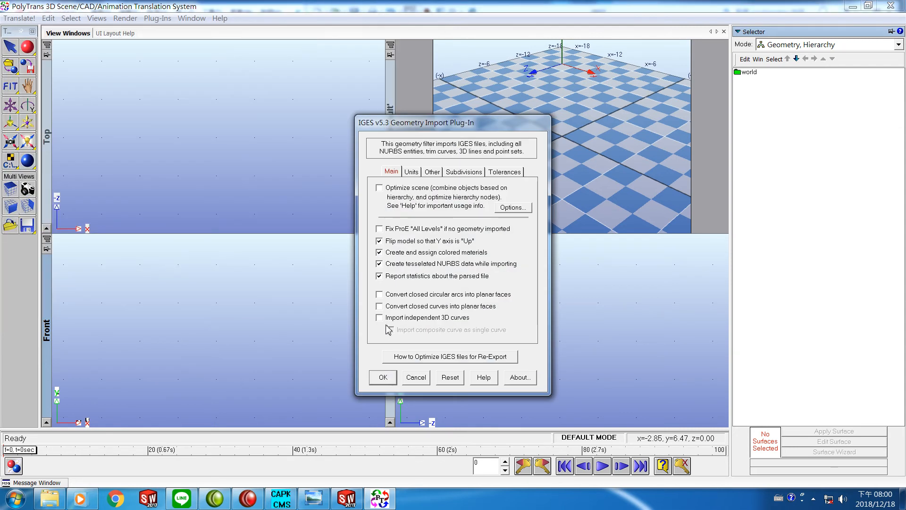
# Import lu with the current IGES options, displaying NURB patches as triangle meshes, optimizing the scene and resizing the perspective camera to fit all objects
pyautogui.click(383, 378)
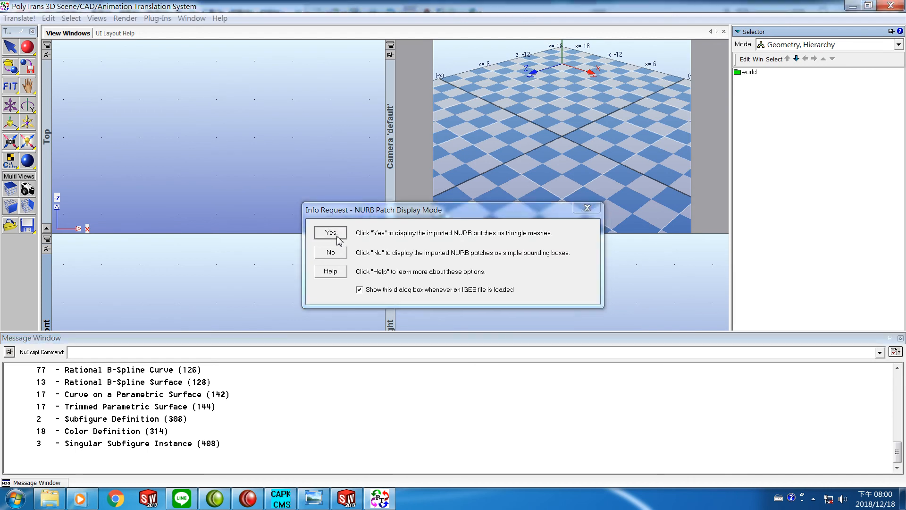
pyautogui.click(337, 237)
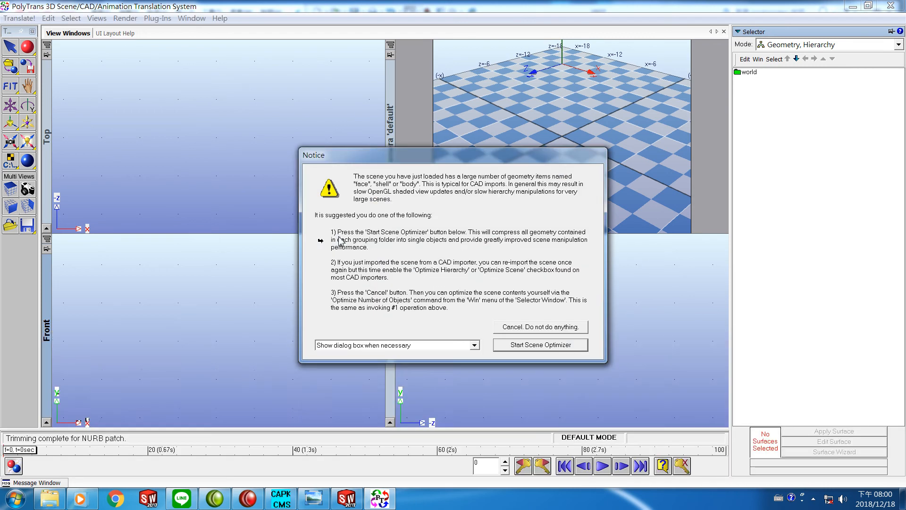
pyautogui.click(525, 345)
pyautogui.click(399, 352)
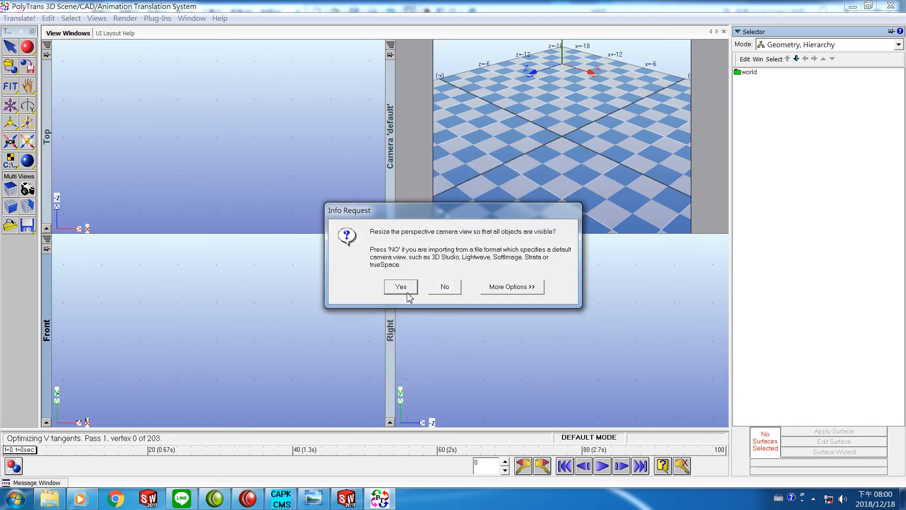
pyautogui.click(400, 286)
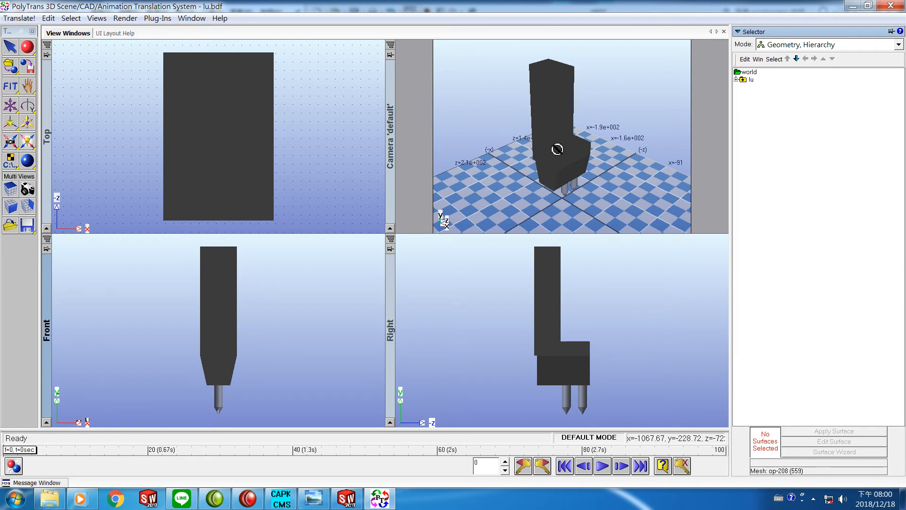
# Export the scene as a binary DirectX file named lua in the SAM11 folder
pyautogui.click(24, 19)
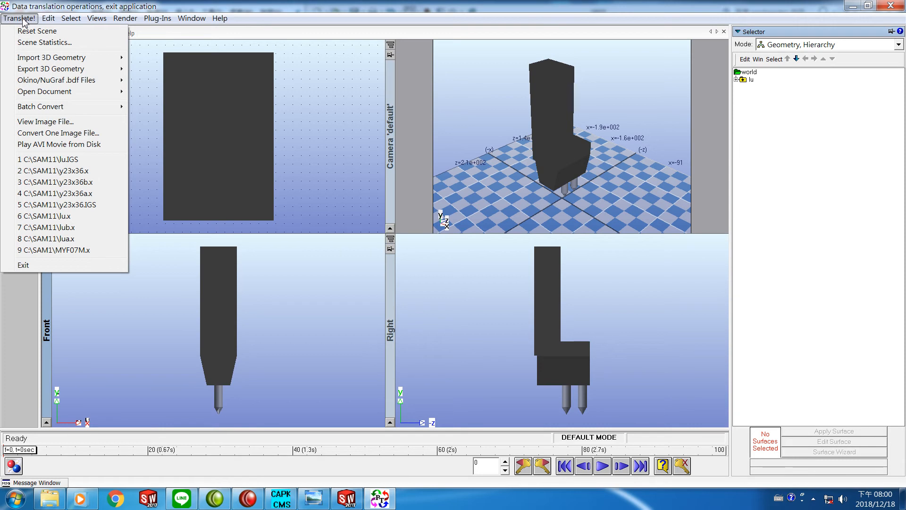
pyautogui.moveTo(38, 59)
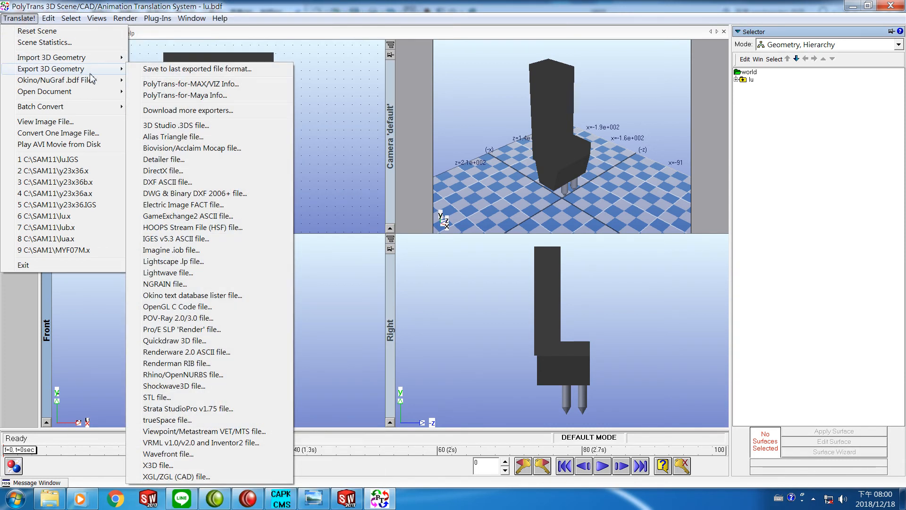
pyautogui.click(156, 172)
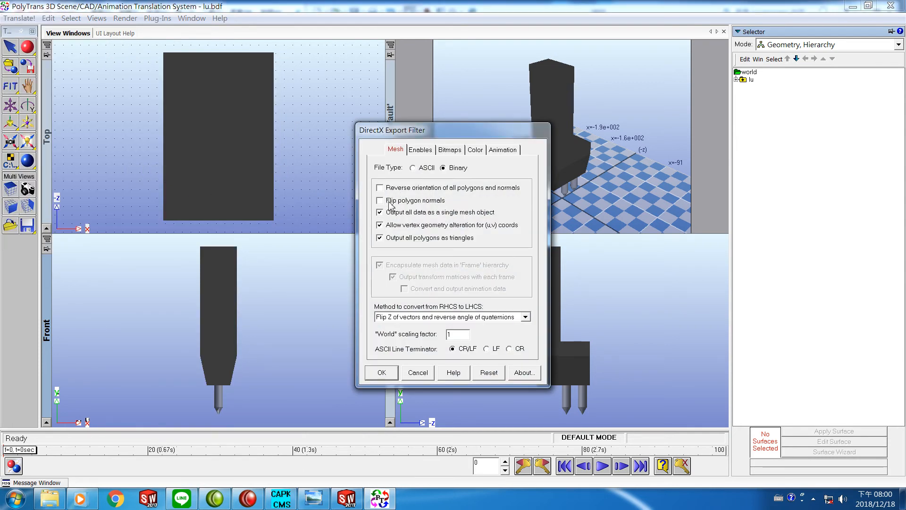
pyautogui.click(381, 374)
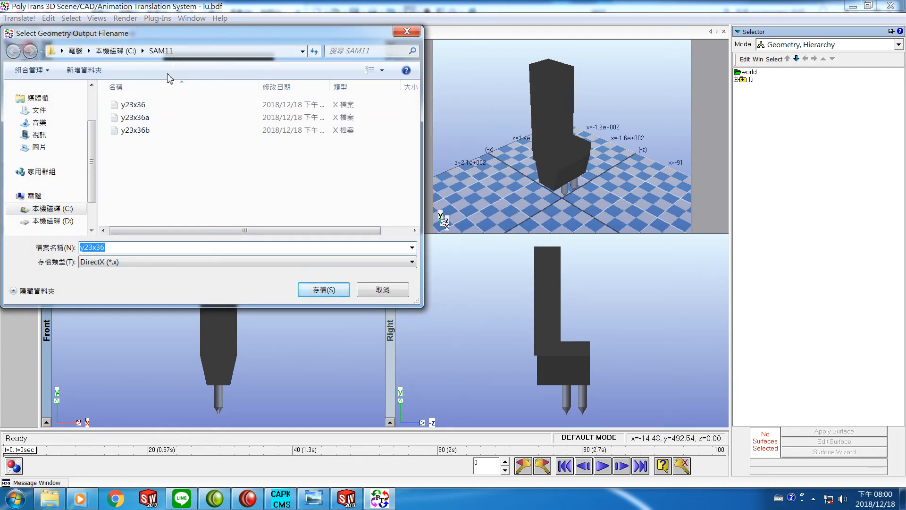
pyautogui.click(140, 249)
pyautogui.doubleClick(104, 248)
pyautogui.write('lu')
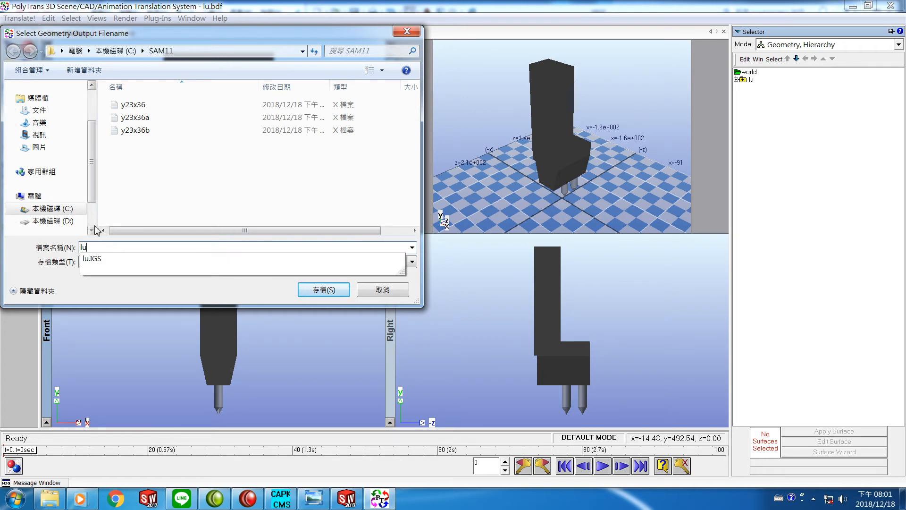
pyautogui.write('a')
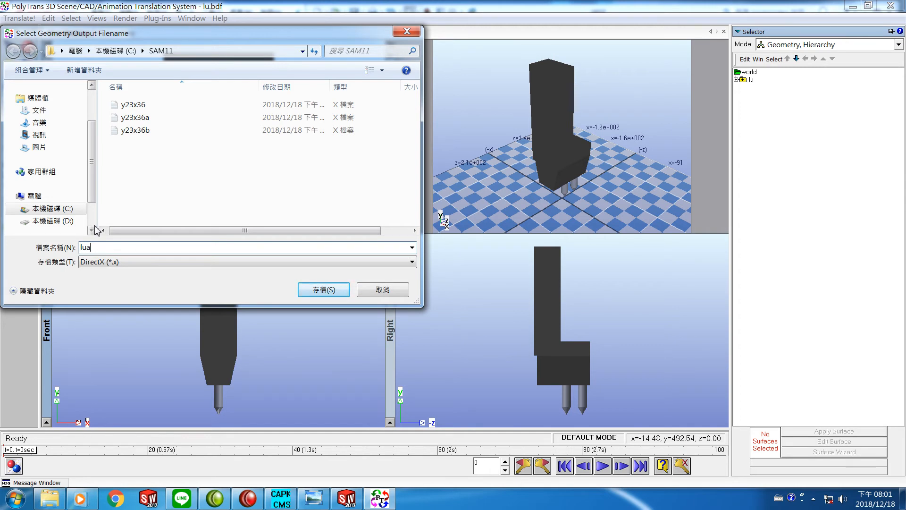
pyautogui.press('Return')
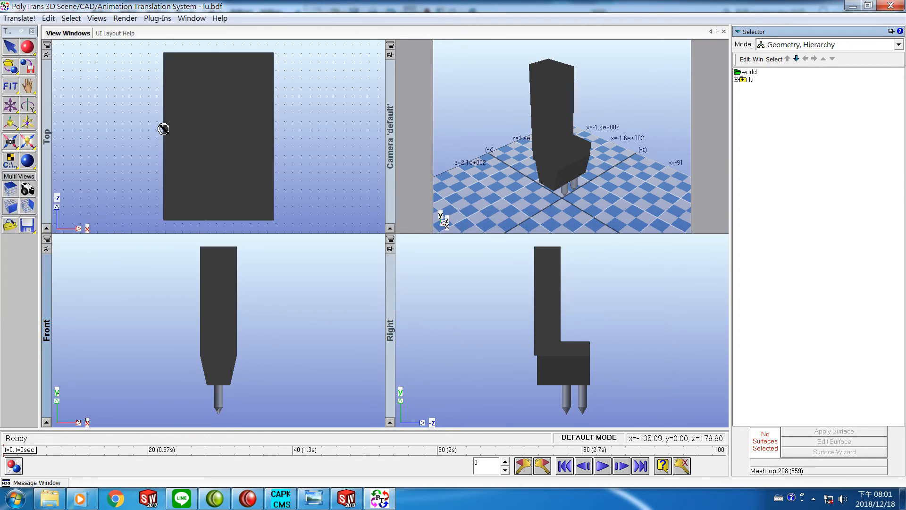
pyautogui.click(22, 19)
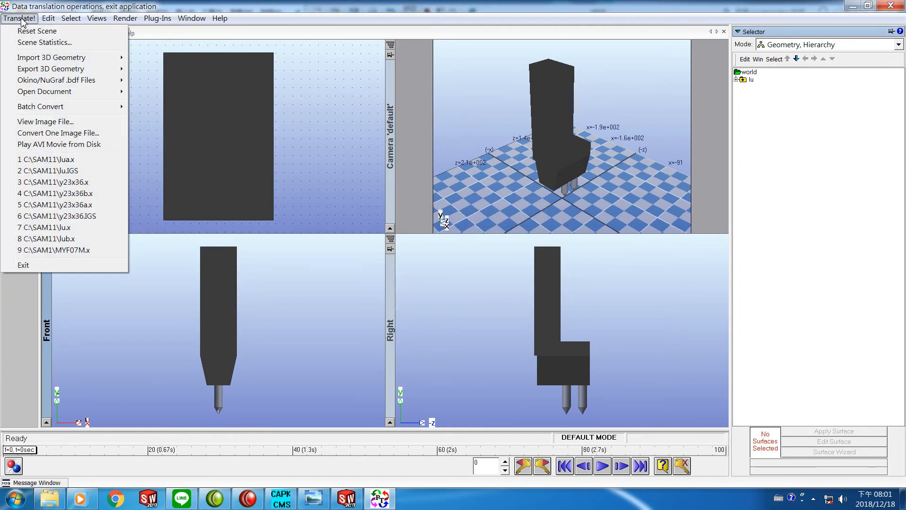
pyautogui.moveTo(46, 70)
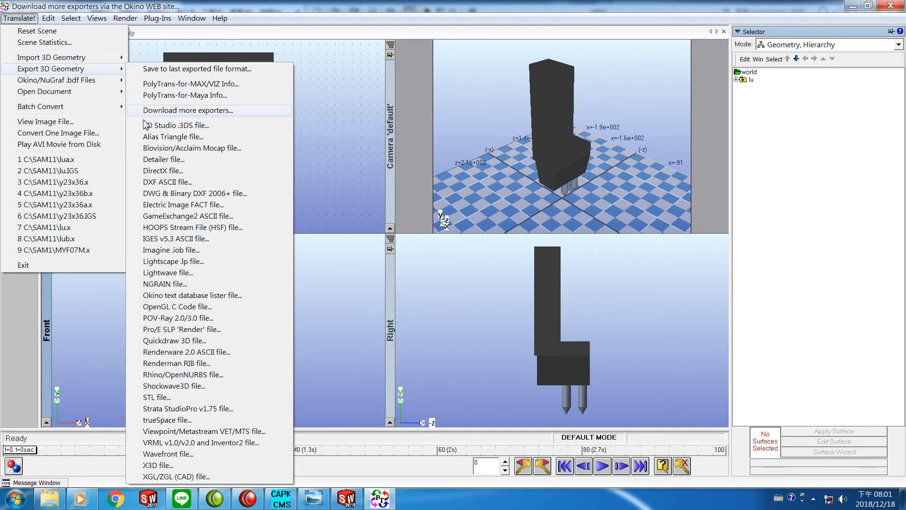
pyautogui.click(158, 160)
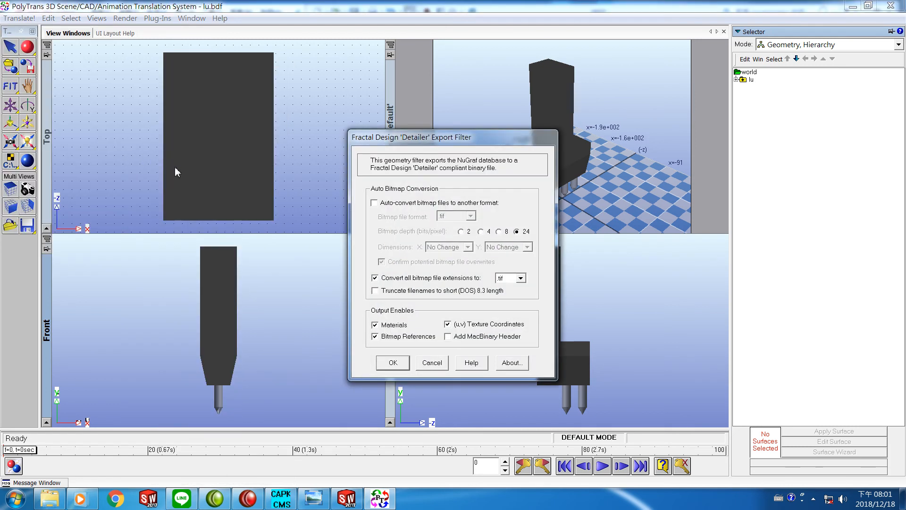
pyautogui.click(439, 363)
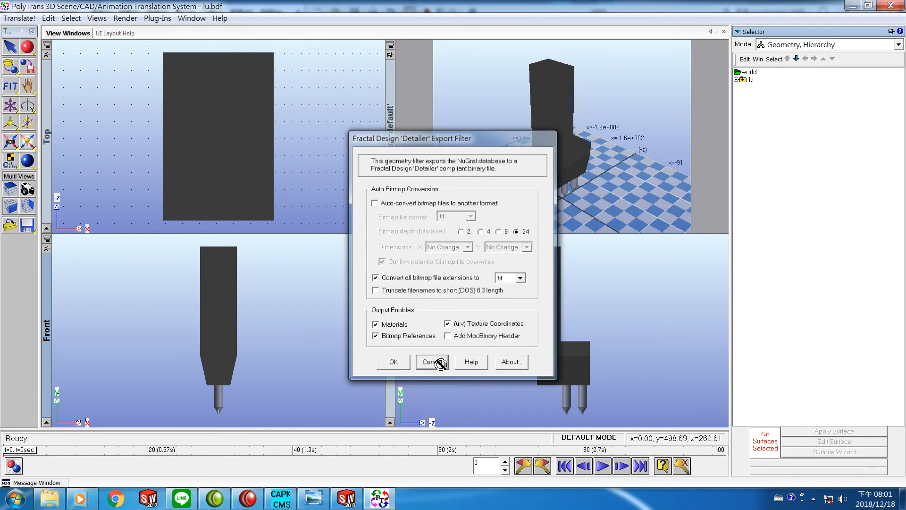
# Export the scene as a binary DirectX file named lub in the SAM11 folder, with reversed polygon orientation and flipped polygon normals
pyautogui.click(21, 20)
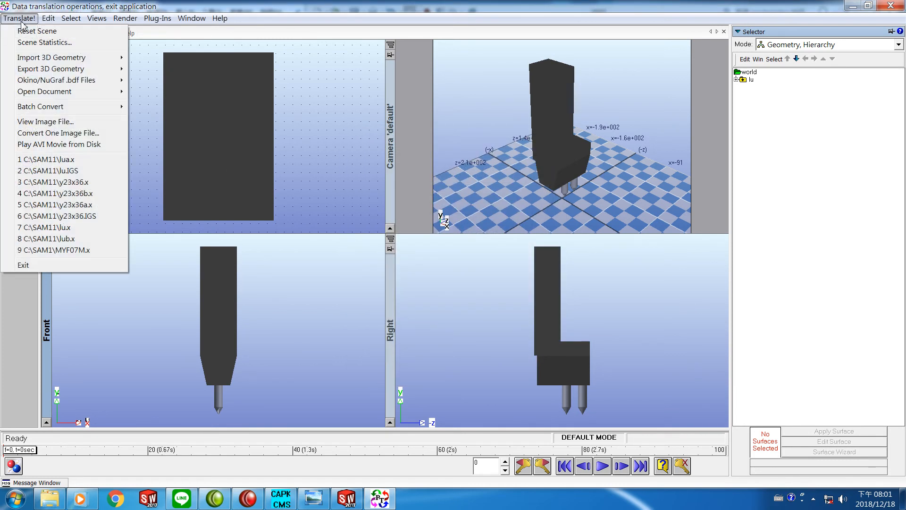
pyautogui.moveTo(55, 71)
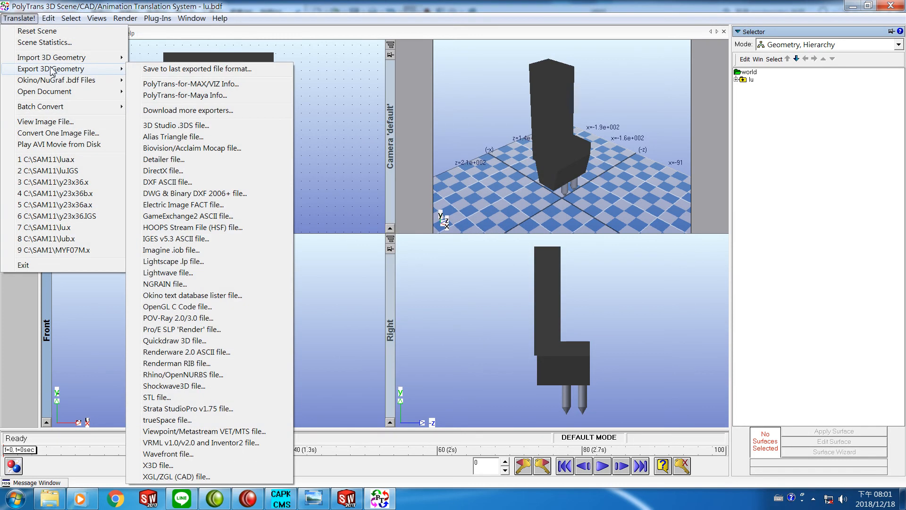
pyautogui.click(150, 171)
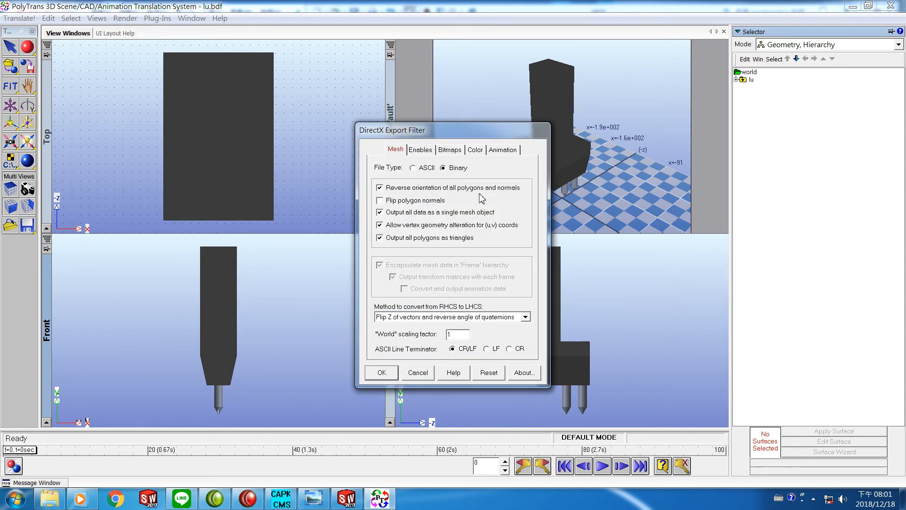
pyautogui.click(384, 202)
pyautogui.click(382, 372)
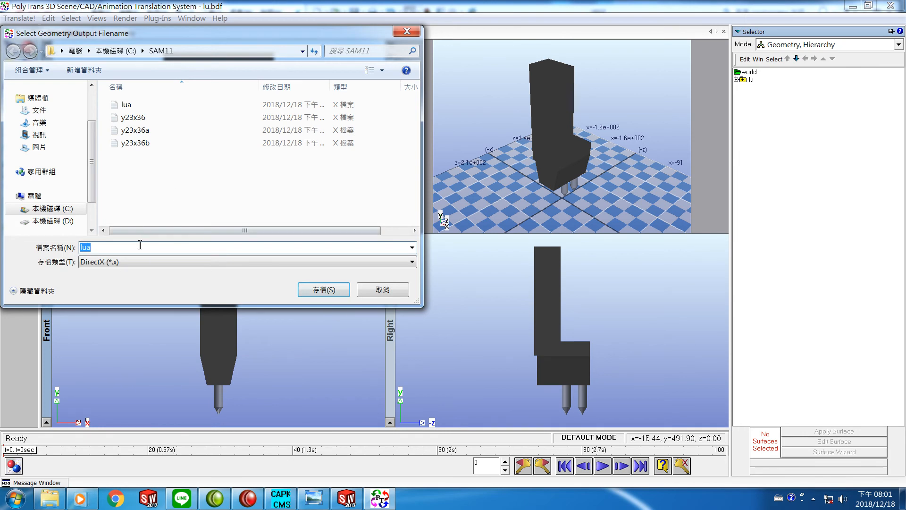
pyautogui.click(139, 245)
pyautogui.press('BackSpace')
pyautogui.write('b')
pyautogui.press('Return')
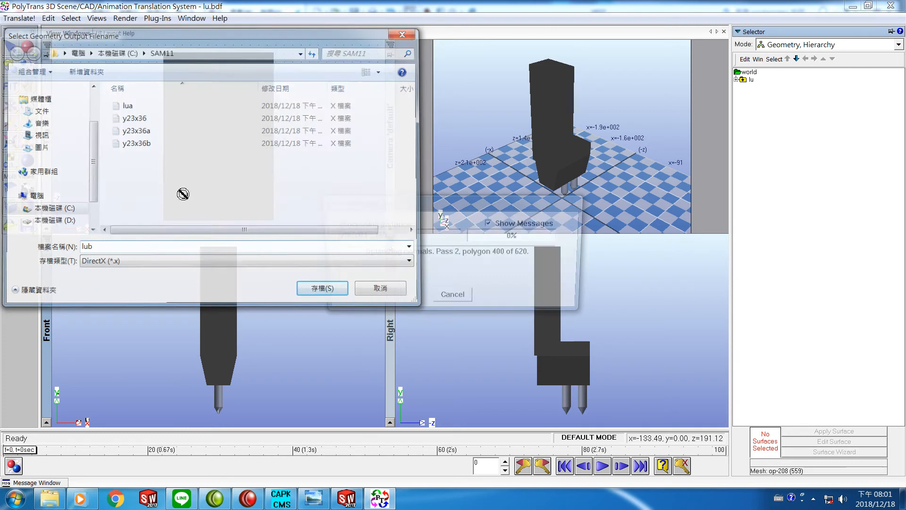
# Reset the scene without saving the changes to lu.bdf
pyautogui.click(20, 18)
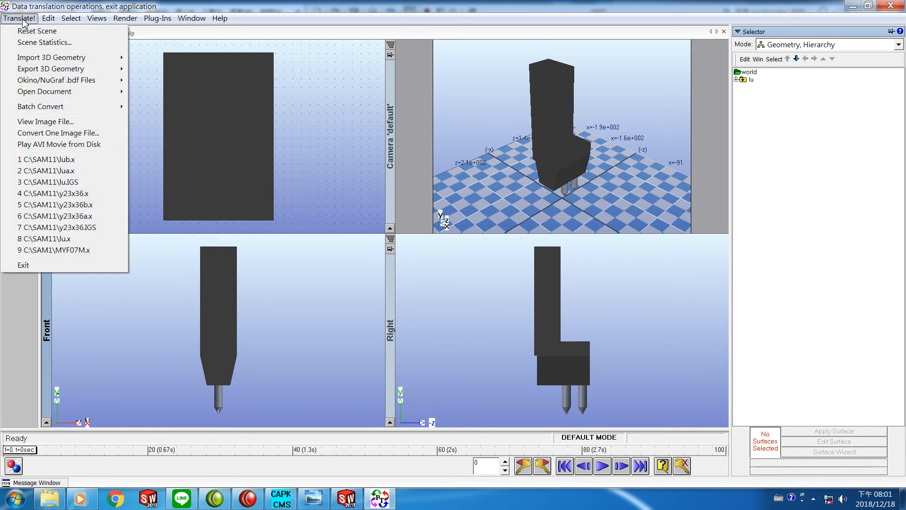
pyautogui.click(34, 32)
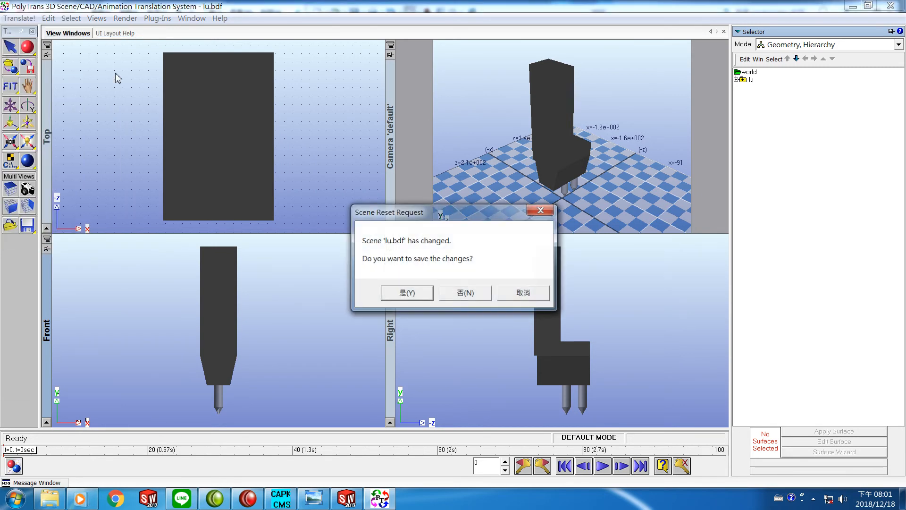
pyautogui.click(451, 293)
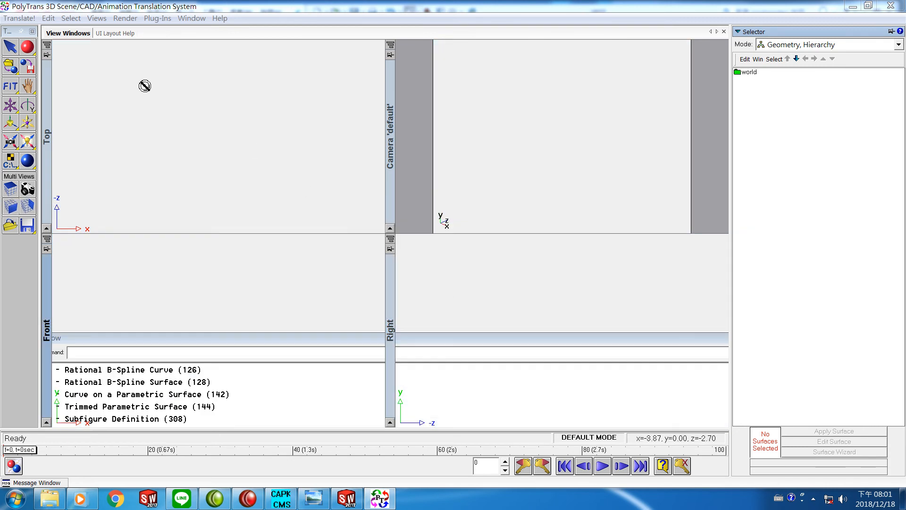
# Import the DirectX file lua from the C:\SAM11 folder with the current import options, resizing the perspective camera to fit all objects
pyautogui.click(18, 19)
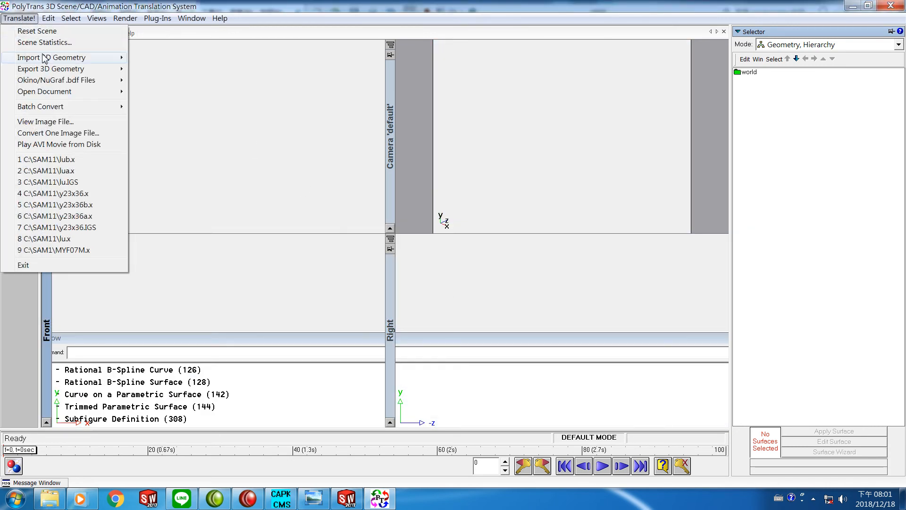
pyautogui.moveTo(52, 61)
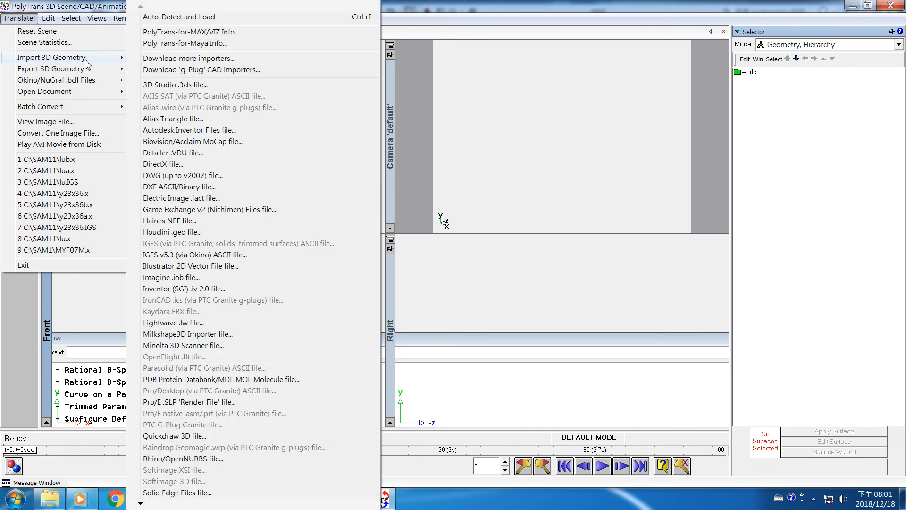
pyautogui.click(169, 165)
pyautogui.moveTo(125, 164); pyautogui.dragTo(127, 236)
pyautogui.click(69, 209)
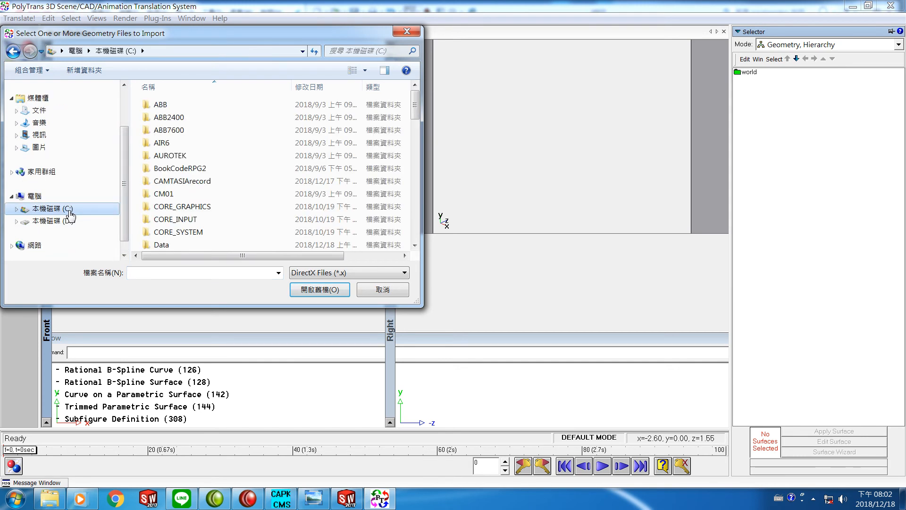
pyautogui.moveTo(416, 103); pyautogui.dragTo(419, 207)
pyautogui.click(152, 198)
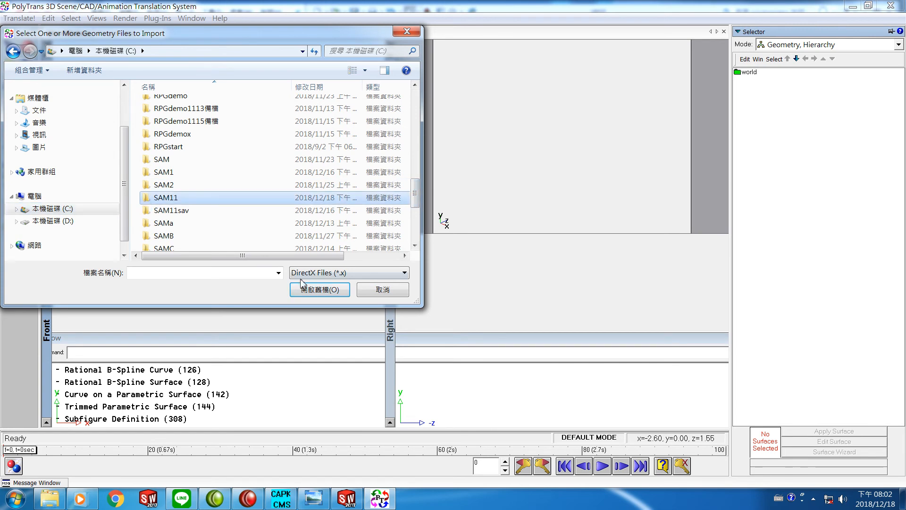
pyautogui.click(316, 289)
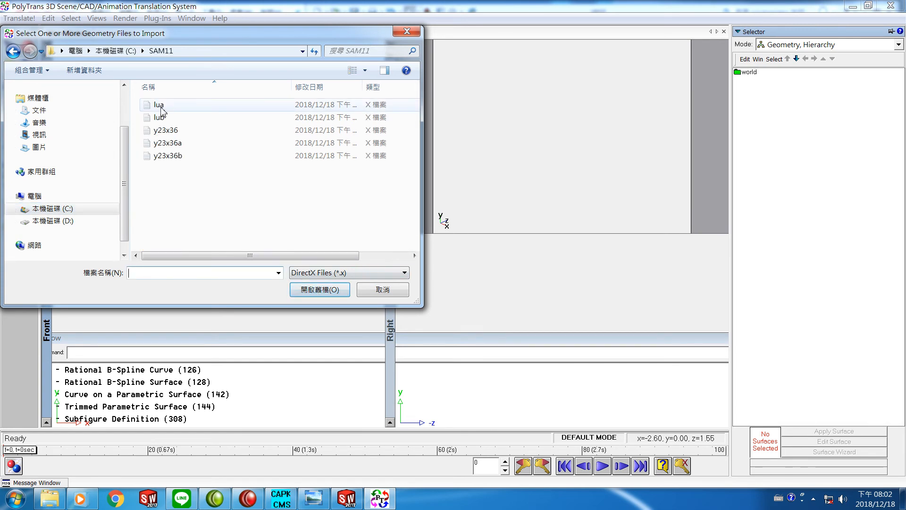
pyautogui.click(160, 107)
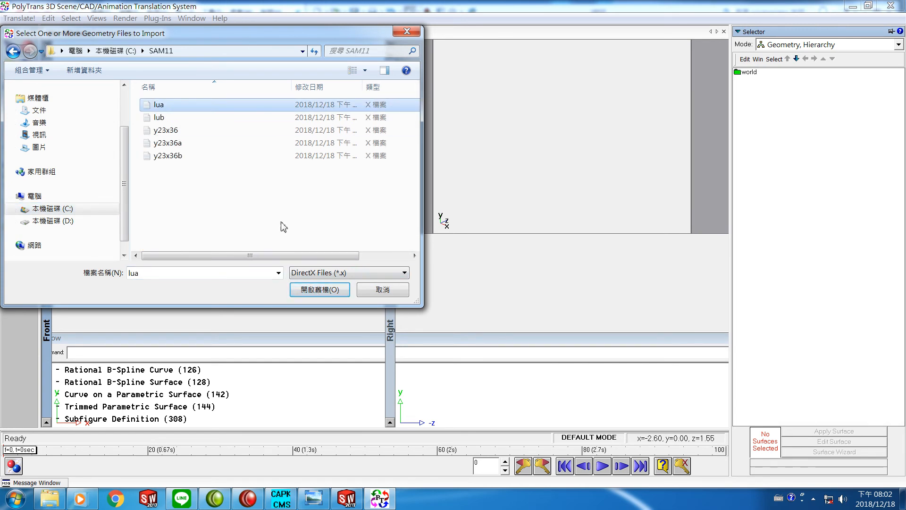
pyautogui.click(319, 292)
pyautogui.click(366, 369)
pyautogui.click(399, 288)
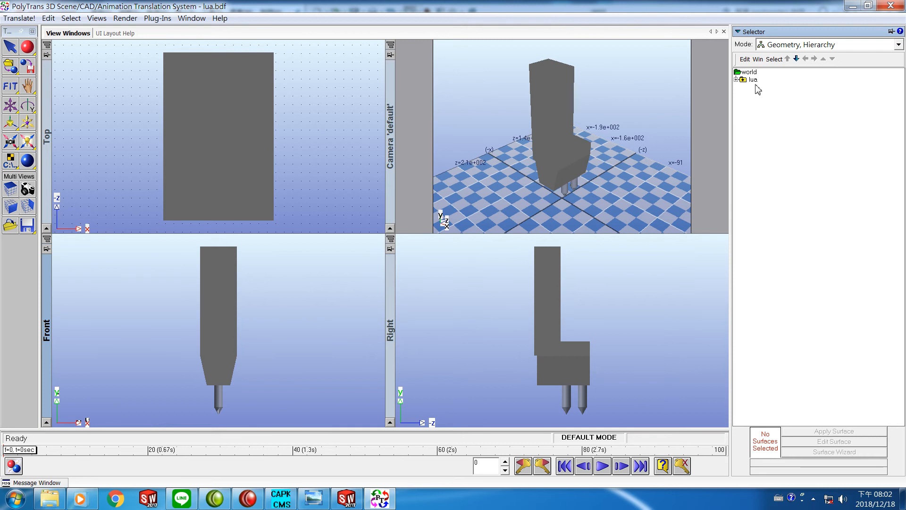
# Add the DirectX file lub from the SAM11 folder to the same scene, resizing the perspective camera to fit all objects
pyautogui.click(21, 19)
pyautogui.moveTo(94, 57)
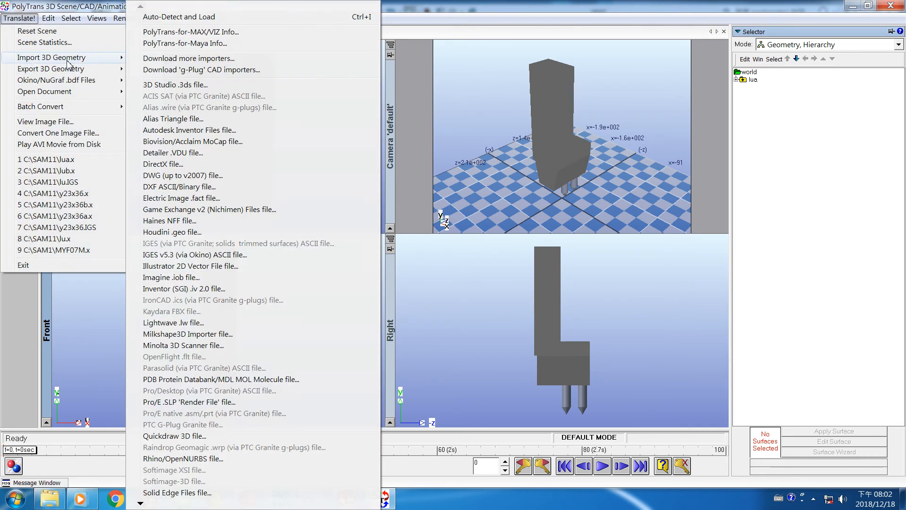
pyautogui.click(163, 164)
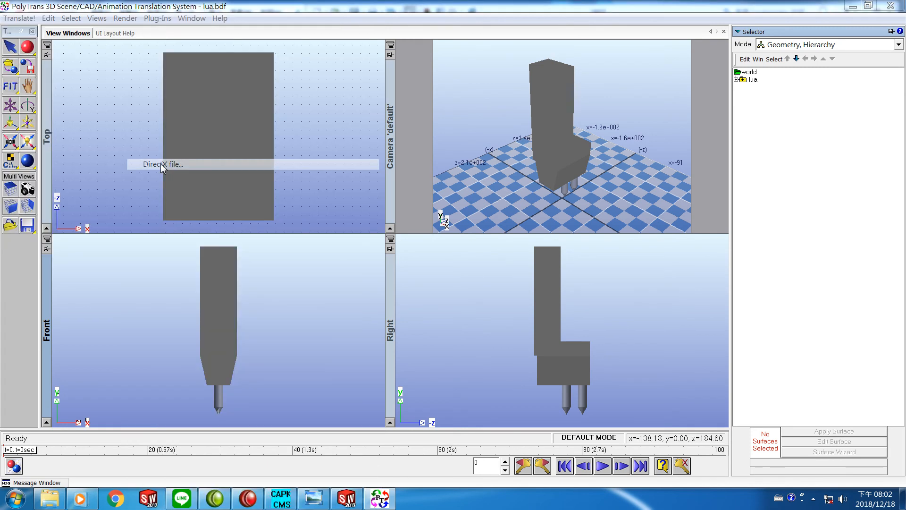
pyautogui.click(157, 117)
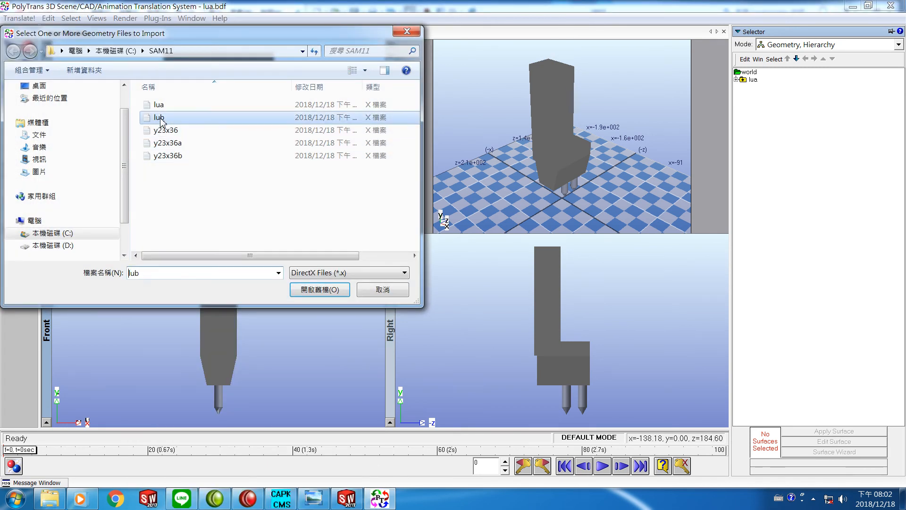
pyautogui.click(306, 288)
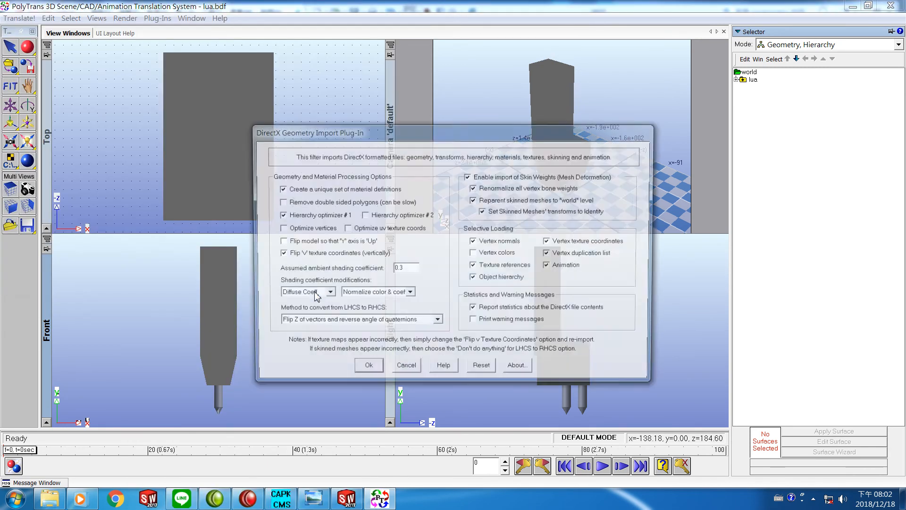
pyautogui.click(367, 370)
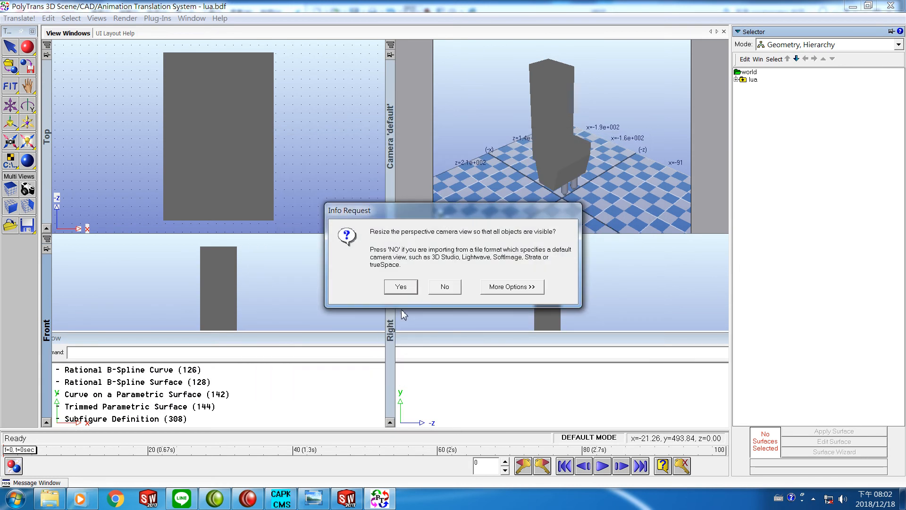
pyautogui.click(402, 286)
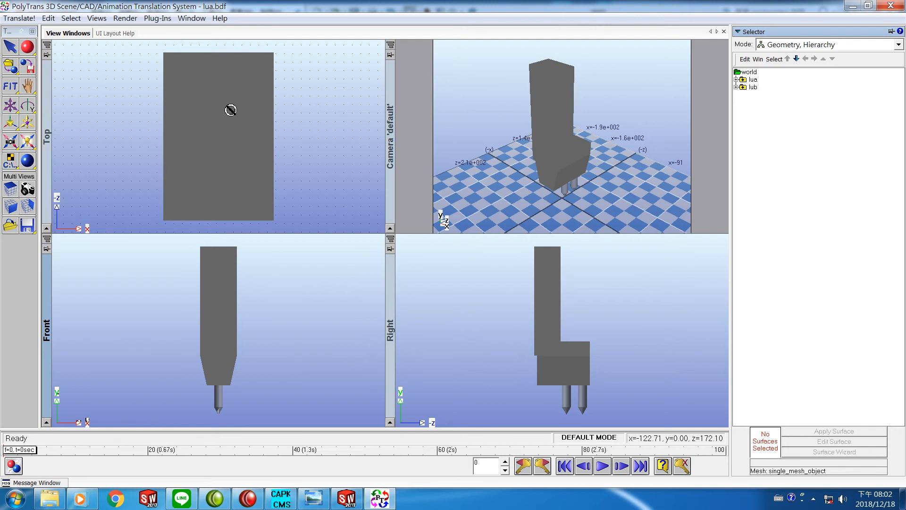
# Export the combined lua and lub geometry as a binary DirectX file named lu in the SAM11 folder, output as a single mesh object
pyautogui.click(19, 19)
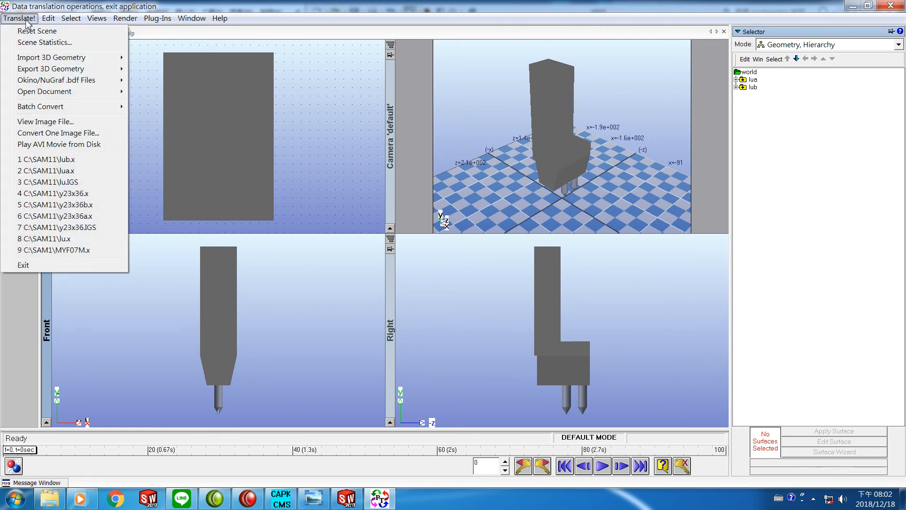
pyautogui.moveTo(28, 71)
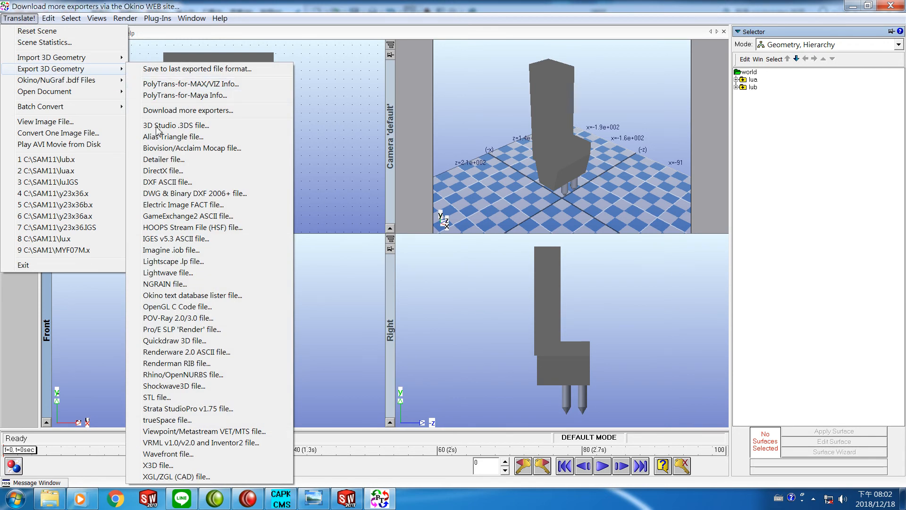
pyautogui.click(153, 172)
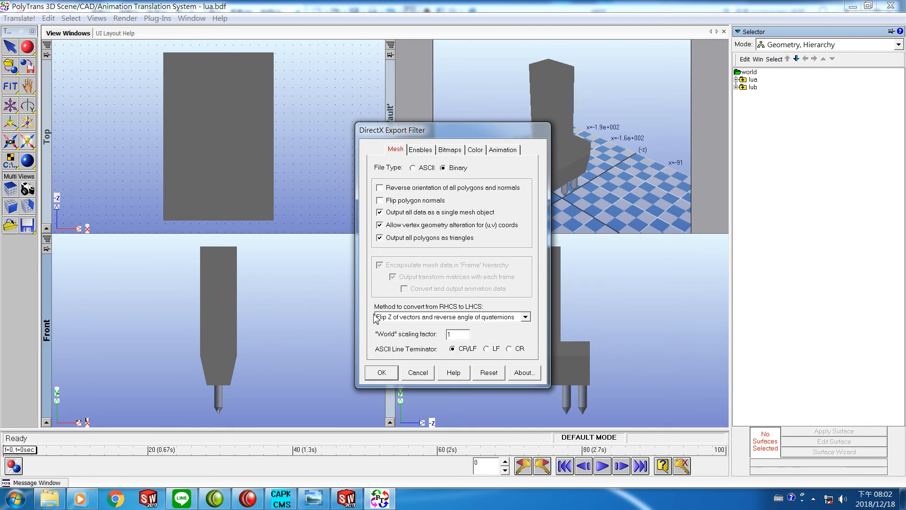
pyautogui.click(382, 372)
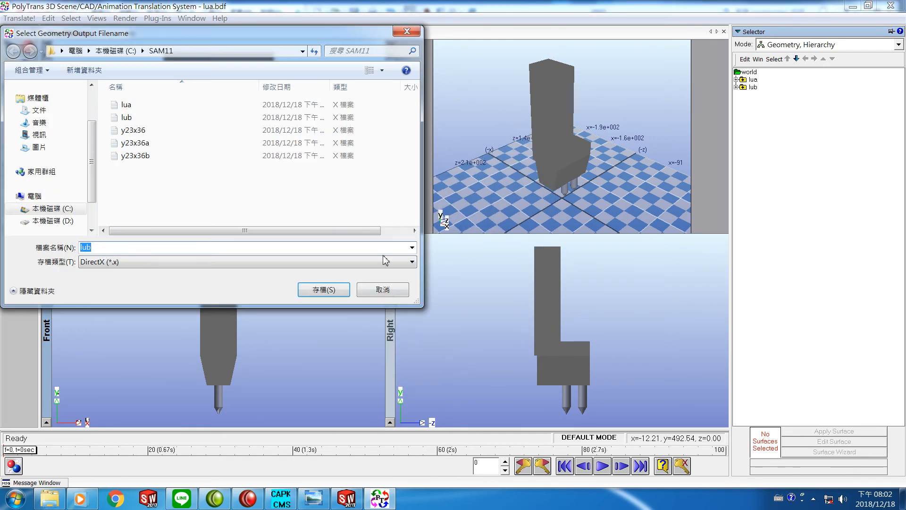
pyautogui.click(106, 246)
pyautogui.press('BackSpace')
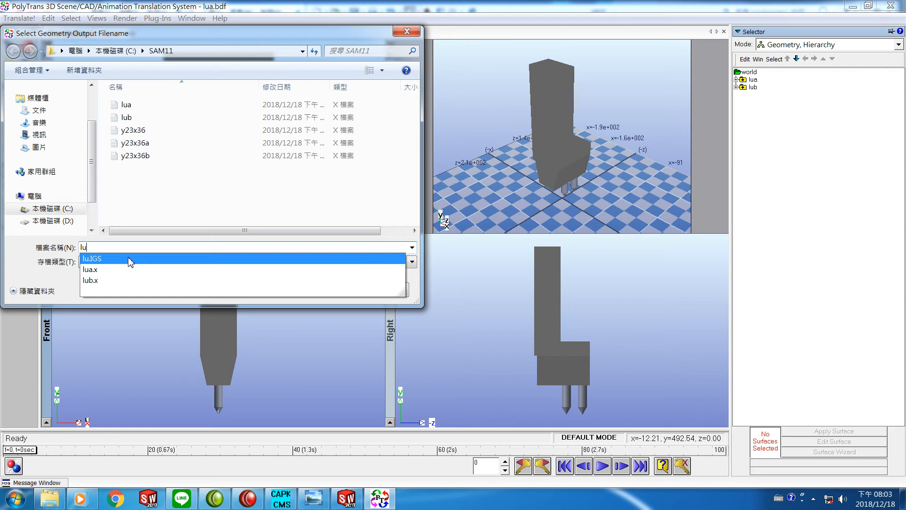
pyautogui.click(130, 259)
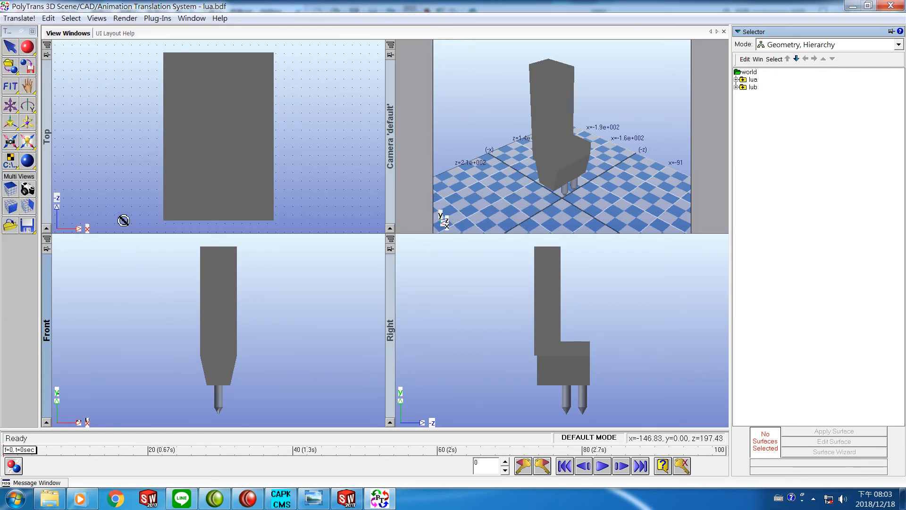
# Reset the scene without saving the changes to lua.bdf
pyautogui.click(22, 19)
pyautogui.click(42, 31)
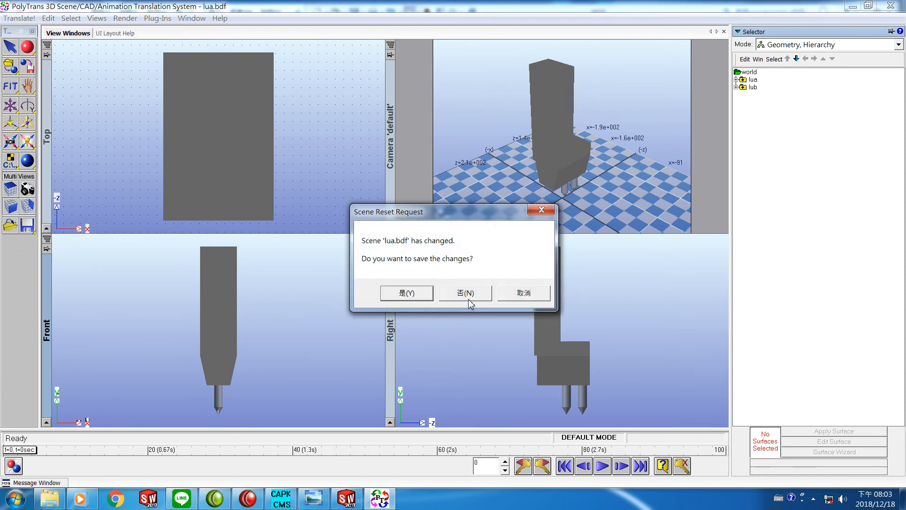
pyautogui.click(466, 294)
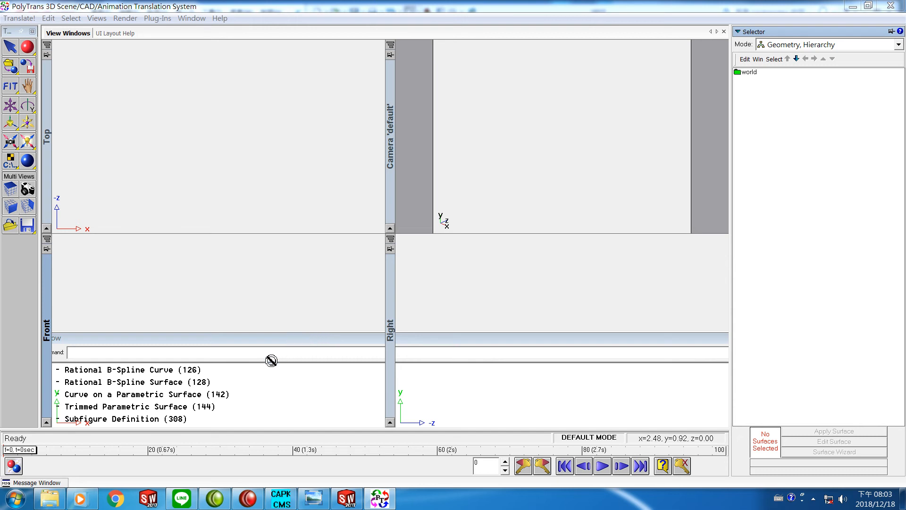
# Switch to Windows Explorer, open the SAM11 folder on drive C and try to search it for lu
pyautogui.click(56, 503)
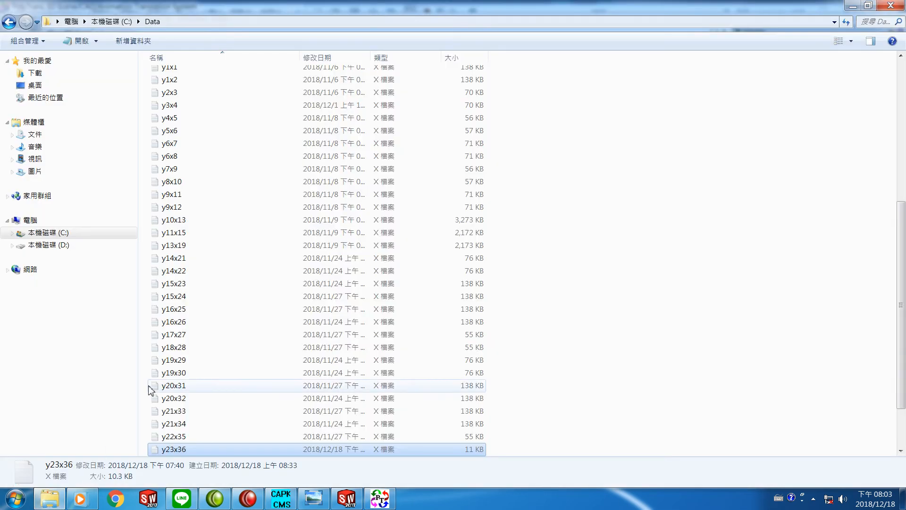
pyautogui.click(64, 234)
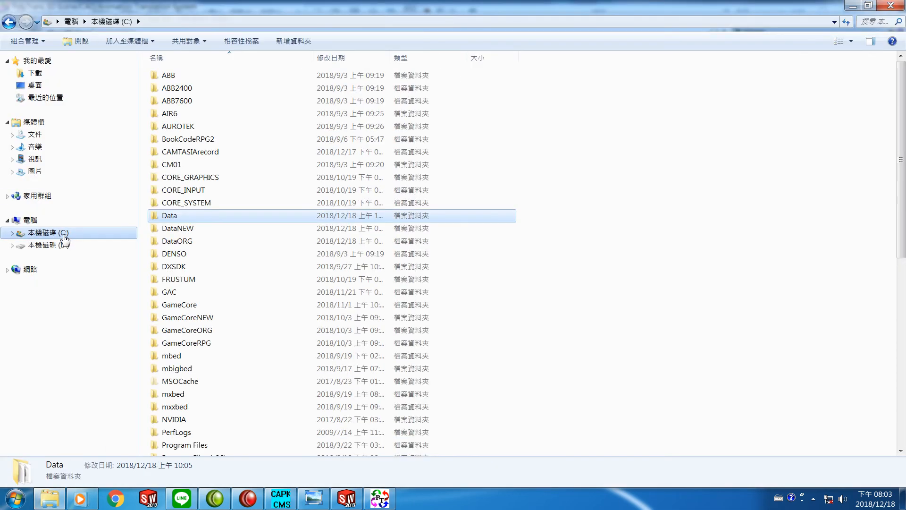
pyautogui.click(718, 324)
pyautogui.scroll(-10, 712, 324)
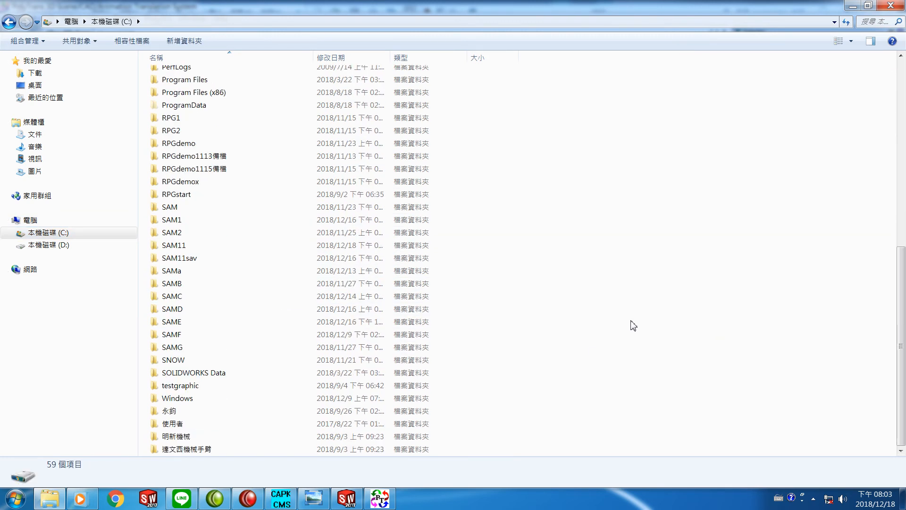
pyautogui.click(163, 246)
pyautogui.doubleClick(181, 249)
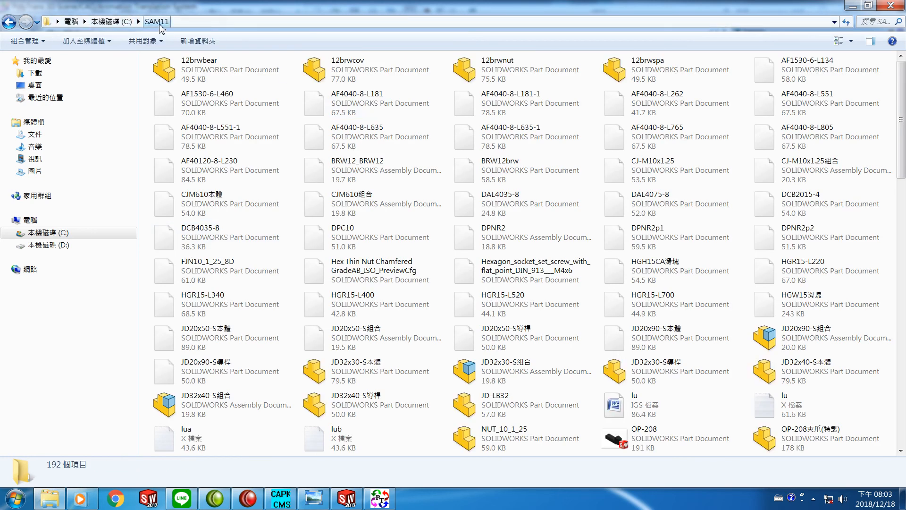
pyautogui.click(875, 22)
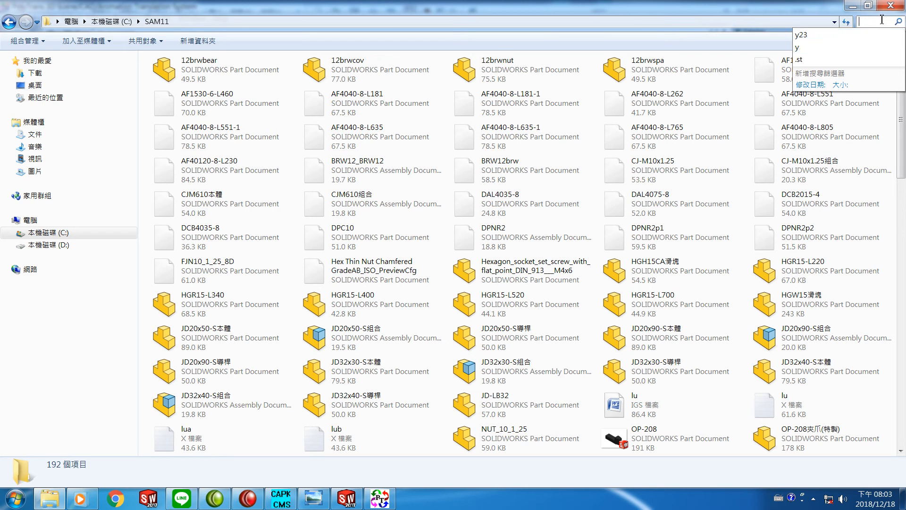
pyautogui.write('lu')
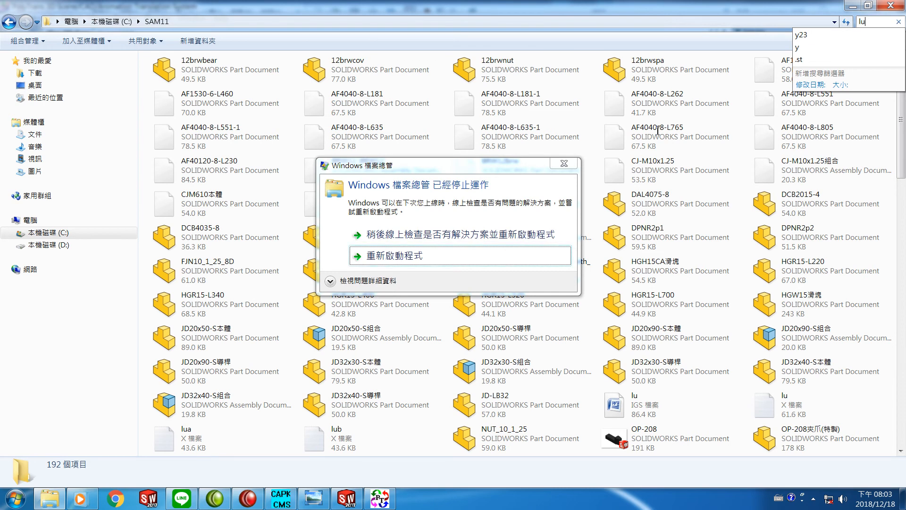
pyautogui.click(566, 165)
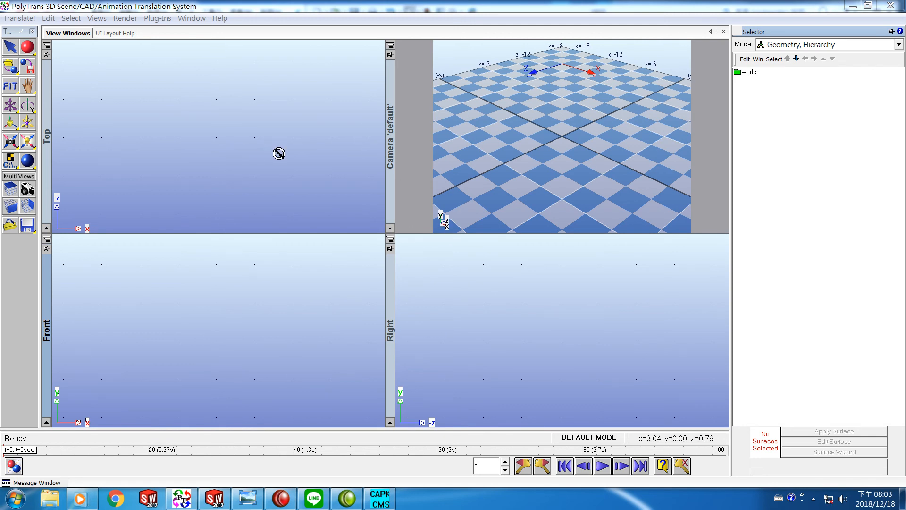
# Reset the empty PolyTrans scene and import the DirectX file lua from the SAM11 folder again, fitting the perspective camera to all objects
pyautogui.click(18, 19)
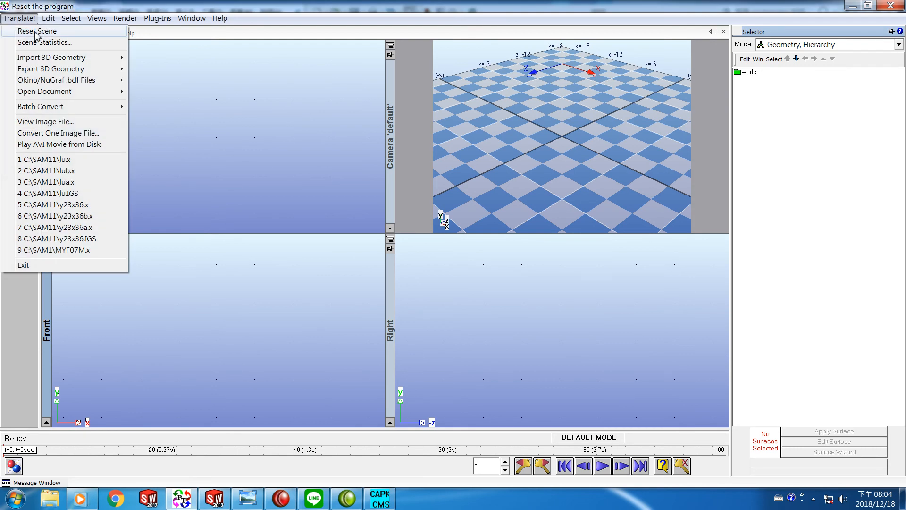
pyautogui.click(35, 31)
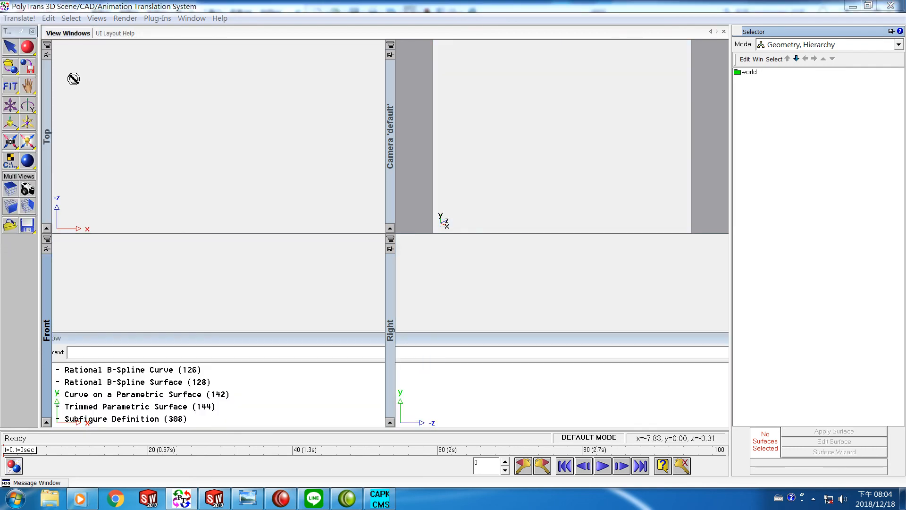
pyautogui.click(21, 19)
pyautogui.moveTo(50, 61)
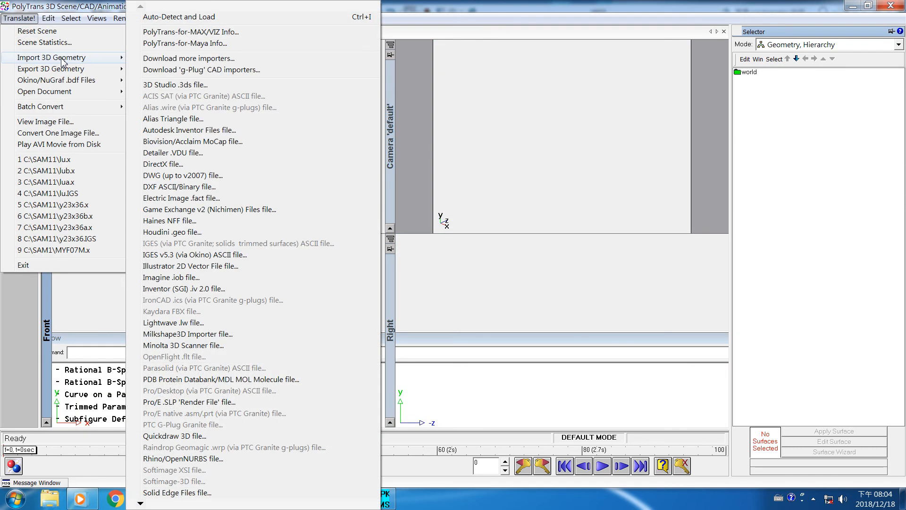
pyautogui.click(155, 164)
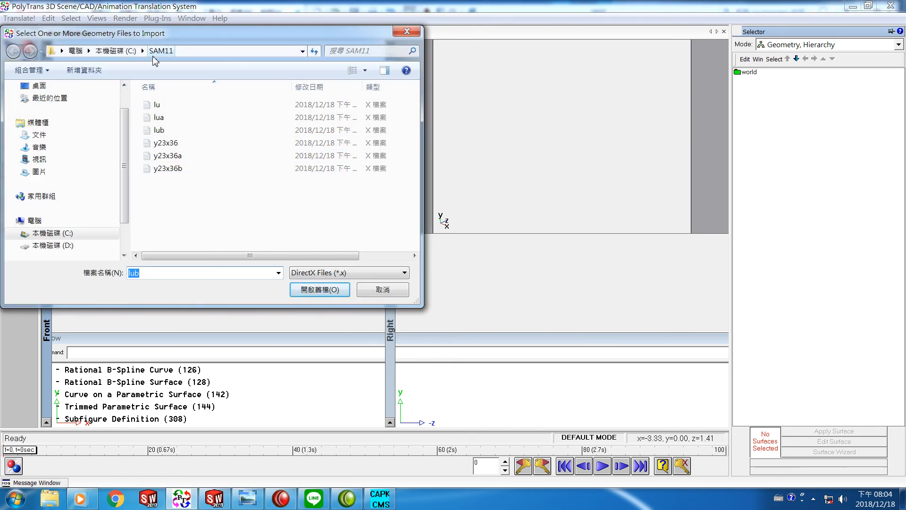
pyautogui.click(158, 120)
pyautogui.click(308, 290)
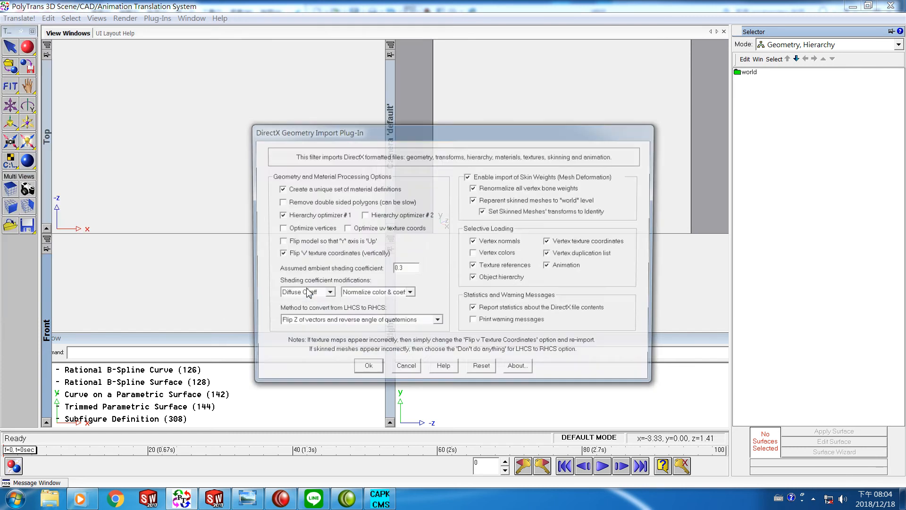
pyautogui.click(368, 373)
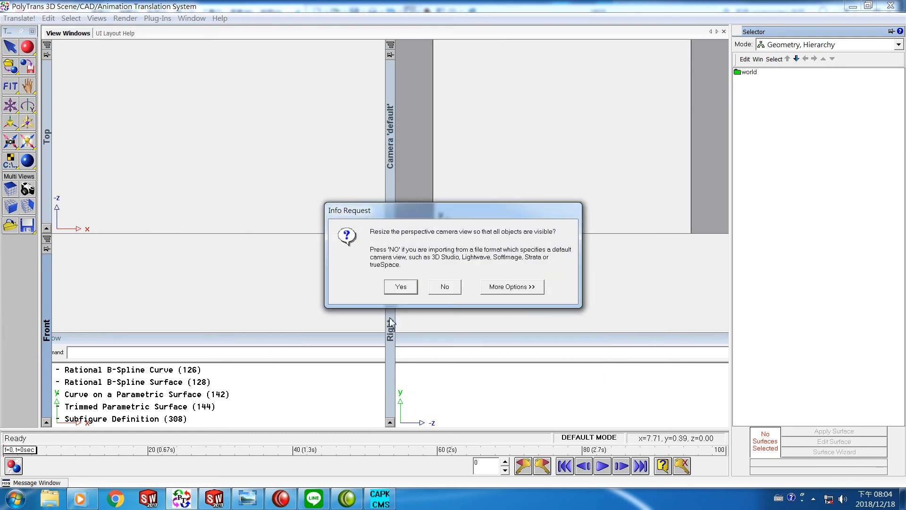
pyautogui.click(398, 289)
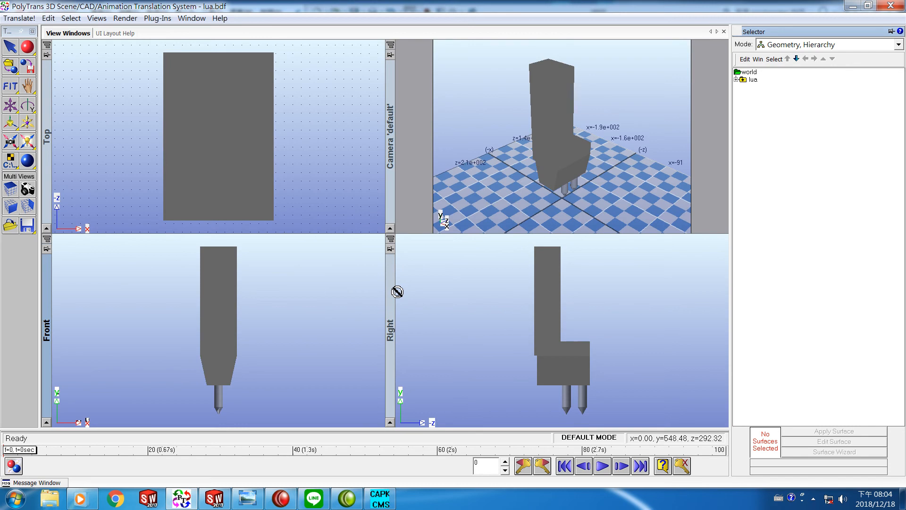
# Import the DirectX file lub from the SAM11 folder into the scene and fit the perspective camera to all objects
pyautogui.click(20, 19)
pyautogui.moveTo(51, 57)
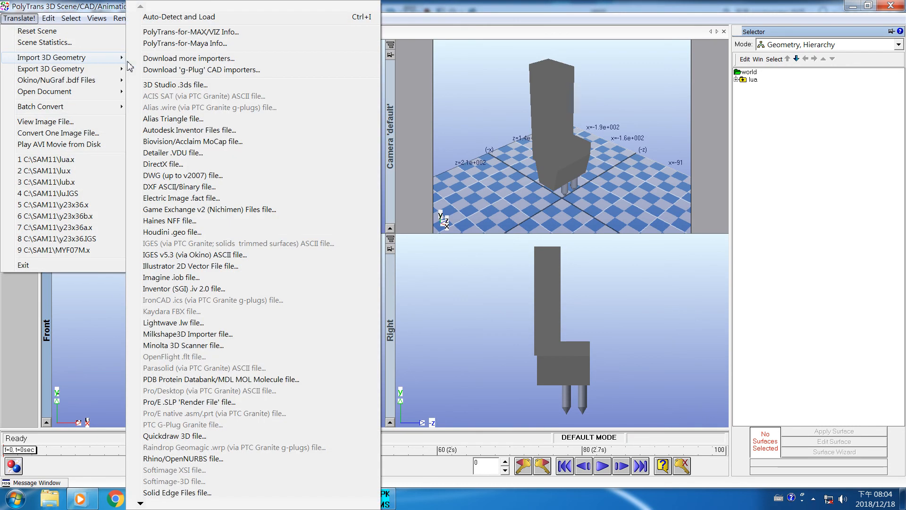
pyautogui.click(162, 165)
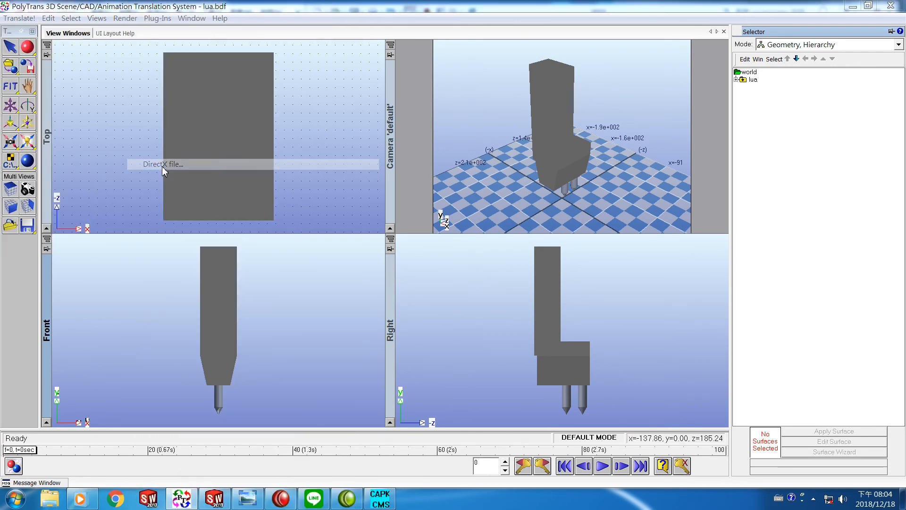
pyautogui.click(159, 134)
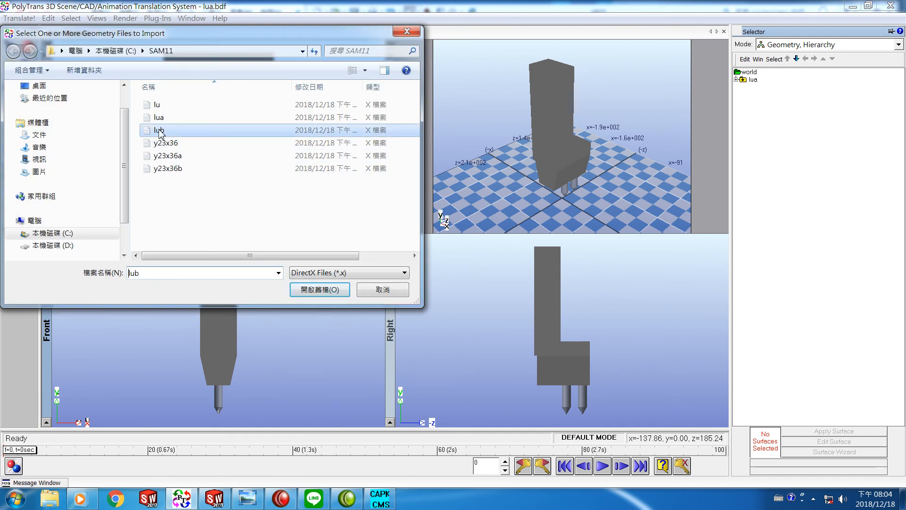
pyautogui.click(299, 289)
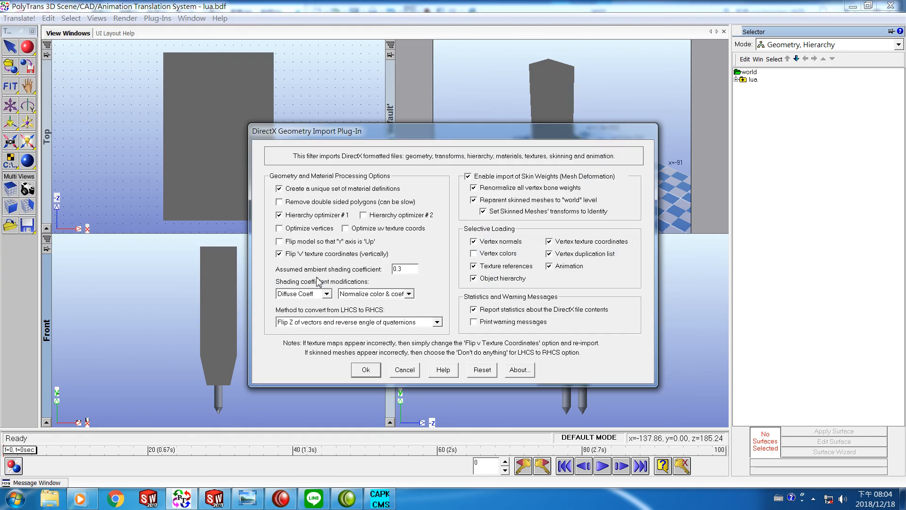
pyautogui.click(367, 370)
pyautogui.click(394, 285)
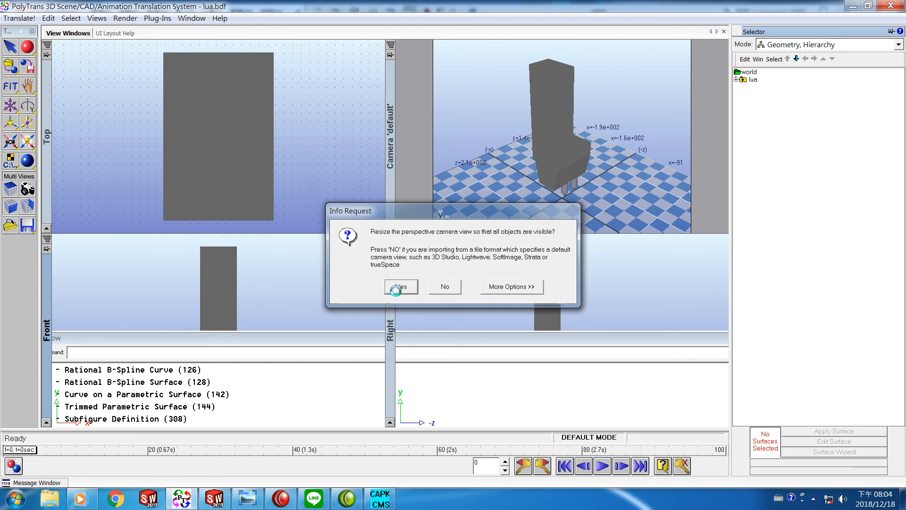
# Export the combined lua and lub geometry as a binary, single-mesh DirectX file, overwriting lu in the SAM11 folder
pyautogui.click(19, 18)
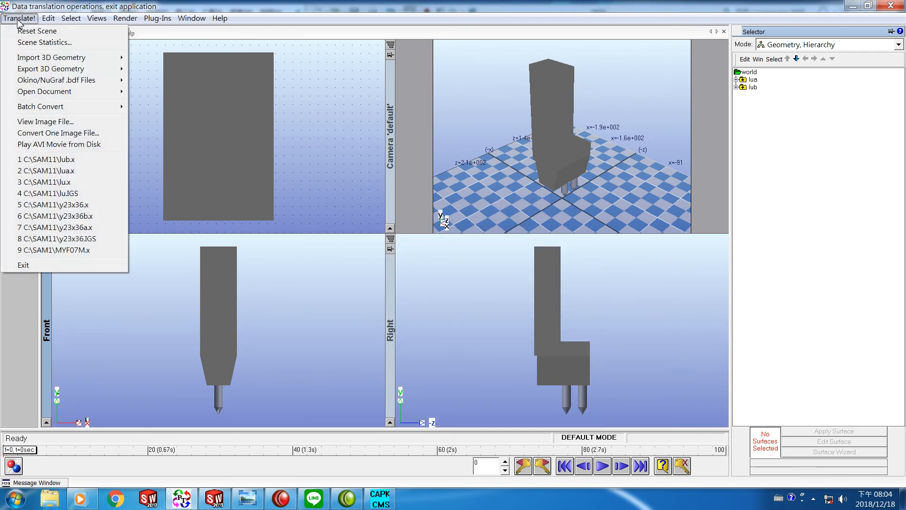
pyautogui.moveTo(52, 73)
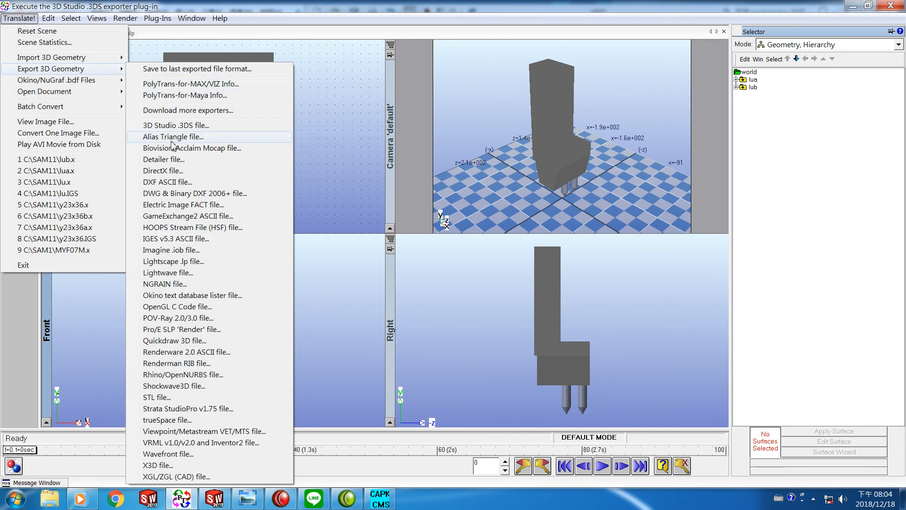
pyautogui.click(169, 171)
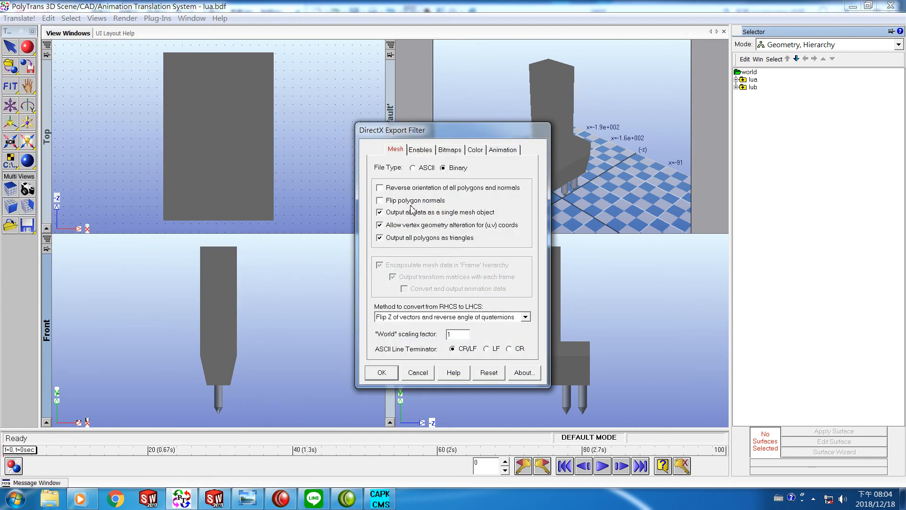
pyautogui.click(383, 372)
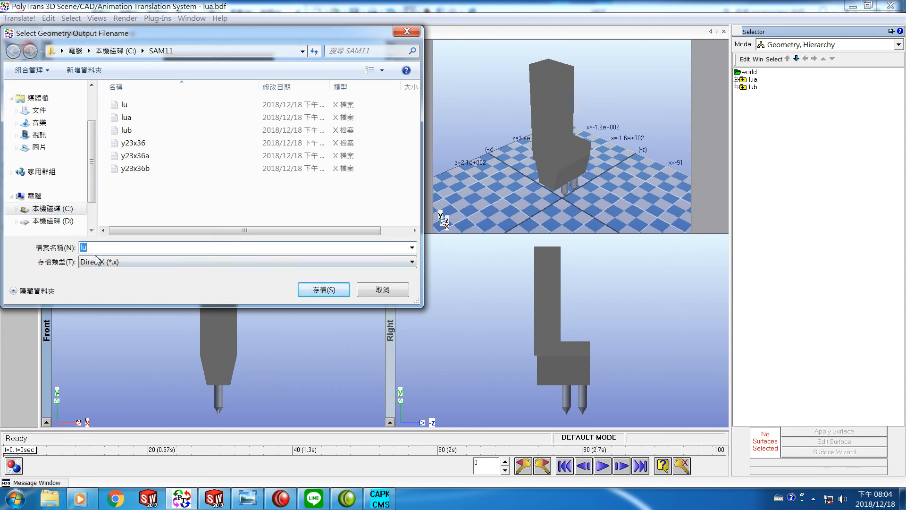
pyautogui.click(322, 290)
pyautogui.click(427, 304)
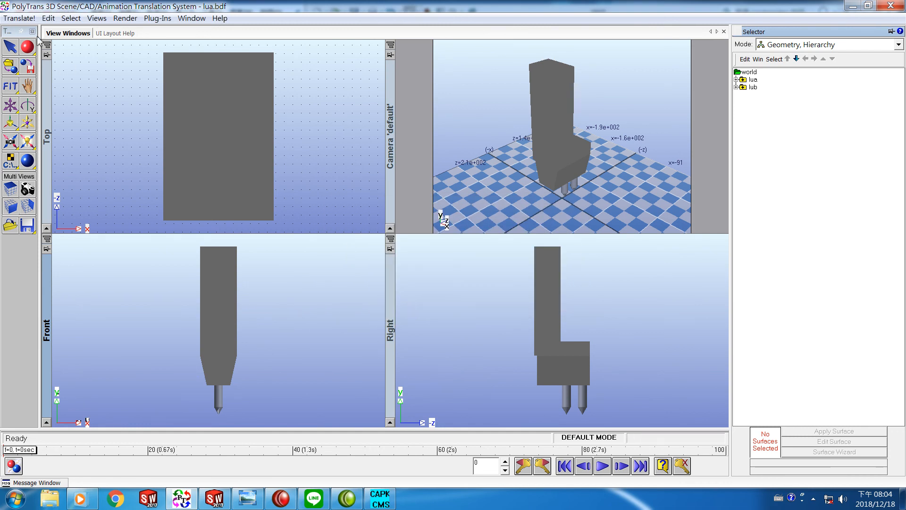
# Reset the scene, discarding the changes to lua.bdf
pyautogui.click(24, 19)
pyautogui.click(31, 30)
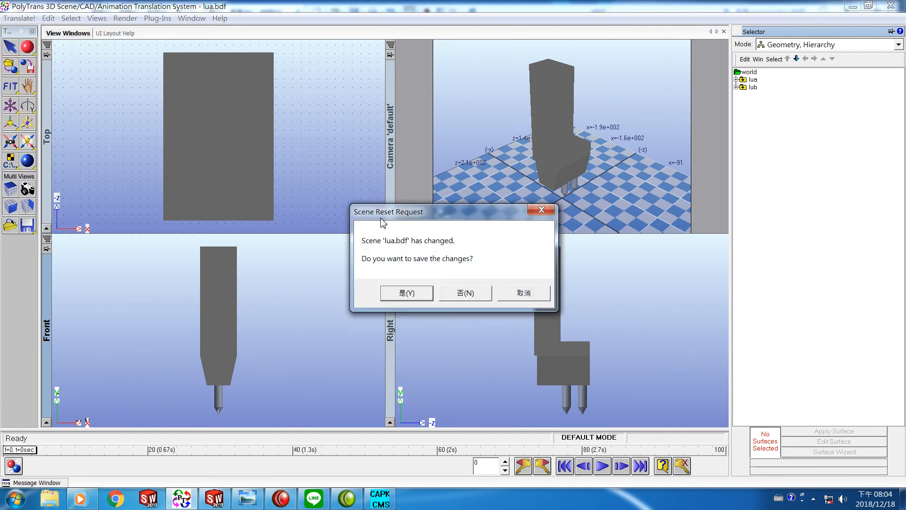
pyautogui.click(460, 295)
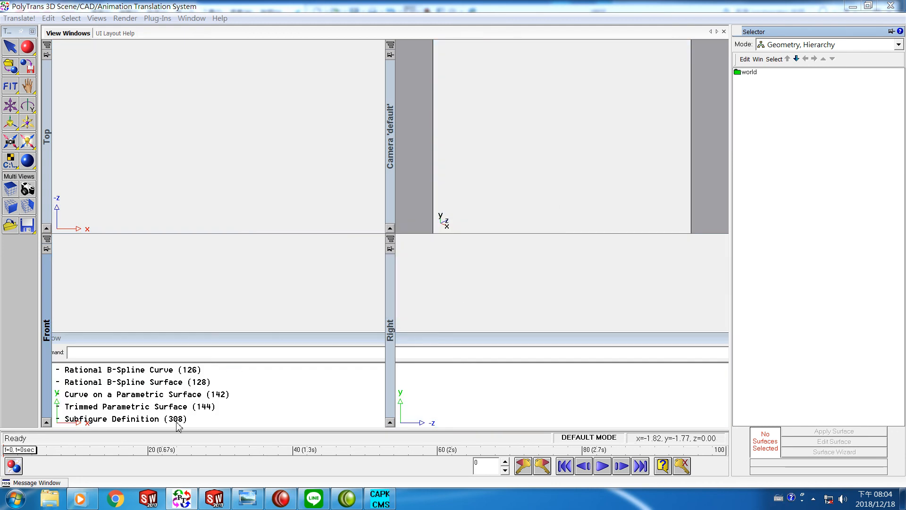
# Switch to Windows Explorer and open the SAM11 folder on drive C
pyautogui.click(49, 502)
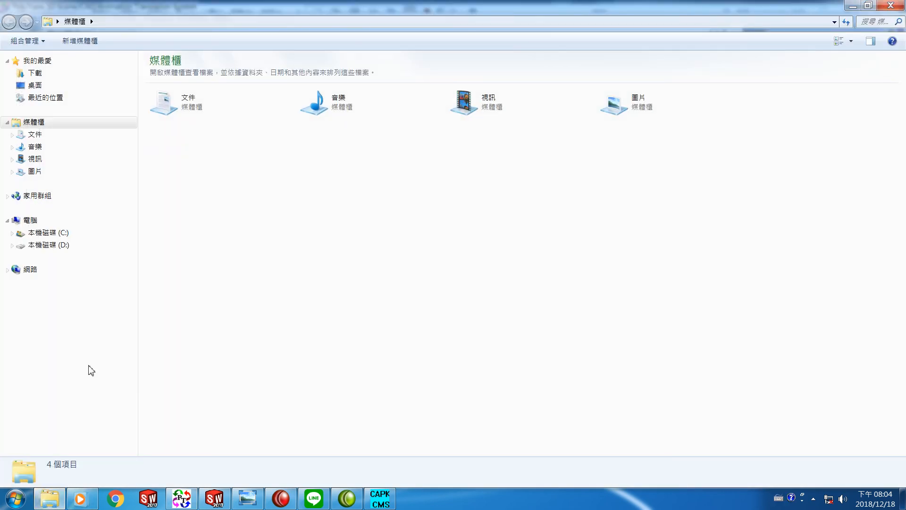
pyautogui.click(56, 236)
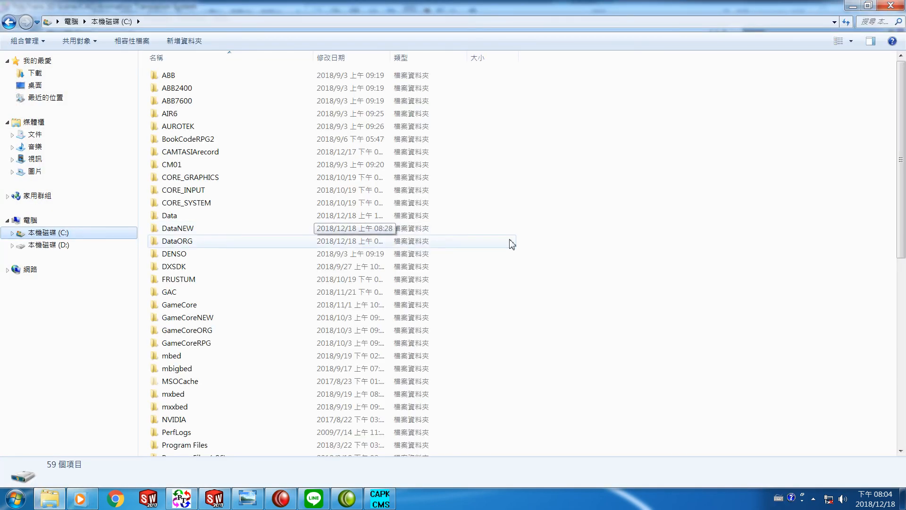
pyautogui.scroll(-7, 899, 194)
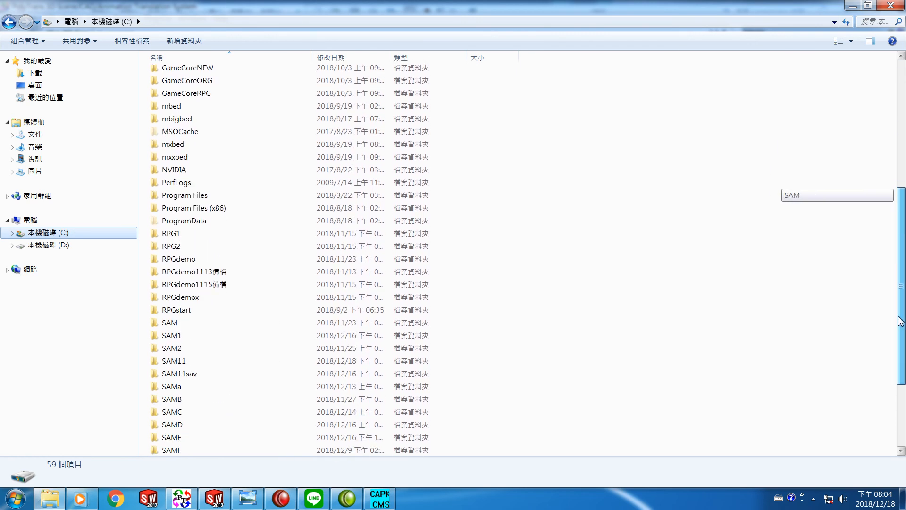
pyautogui.click(157, 339)
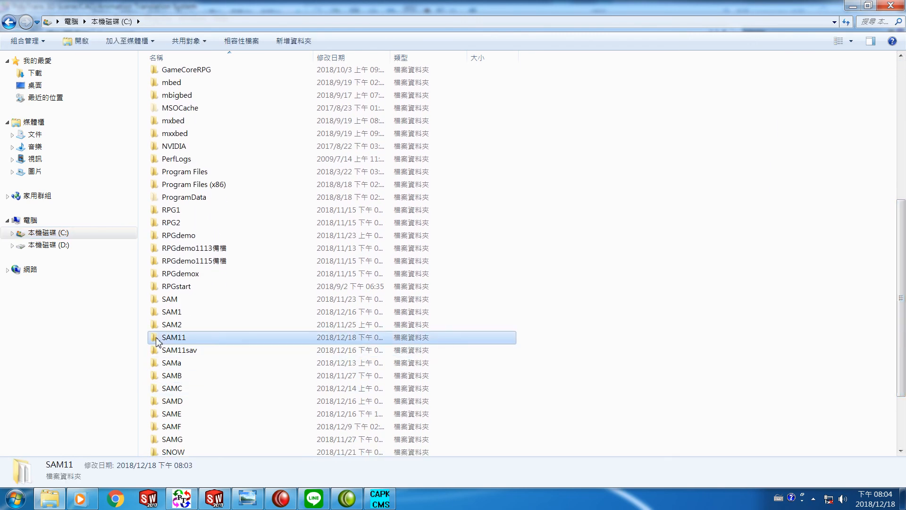
pyautogui.doubleClick(194, 340)
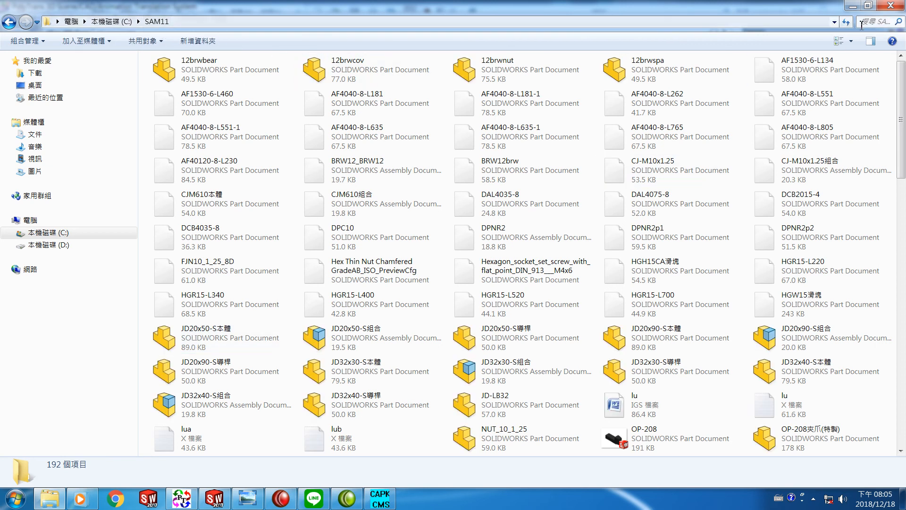
# Search the SAM11 folder for lu.x and copy the DirectX file lu
pyautogui.click(878, 23)
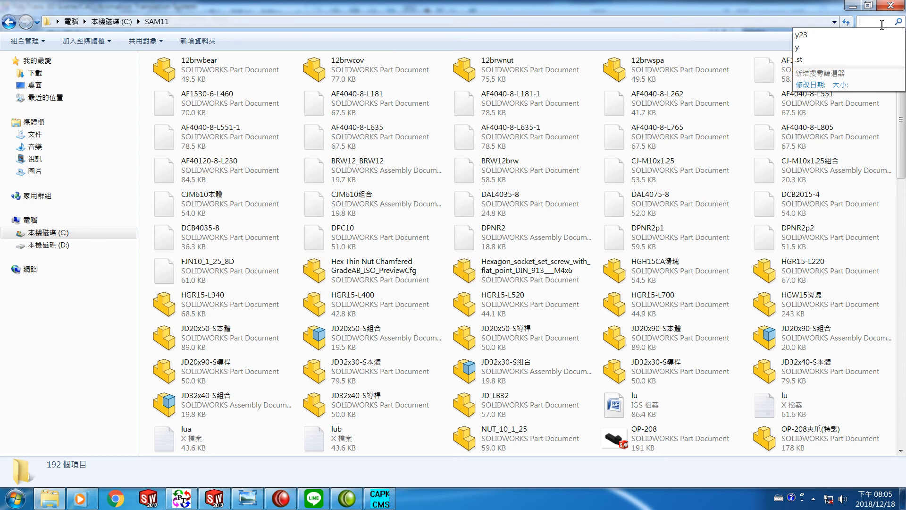
pyautogui.write('u')
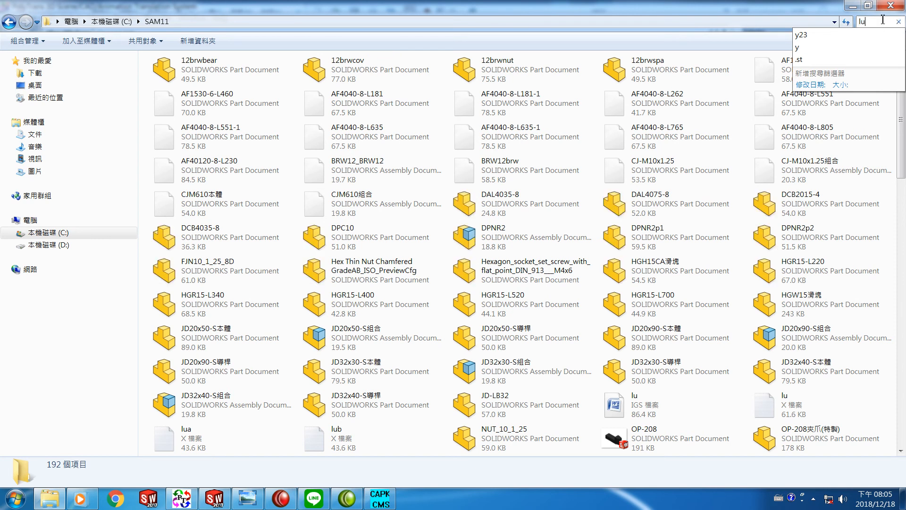
pyautogui.write('.x')
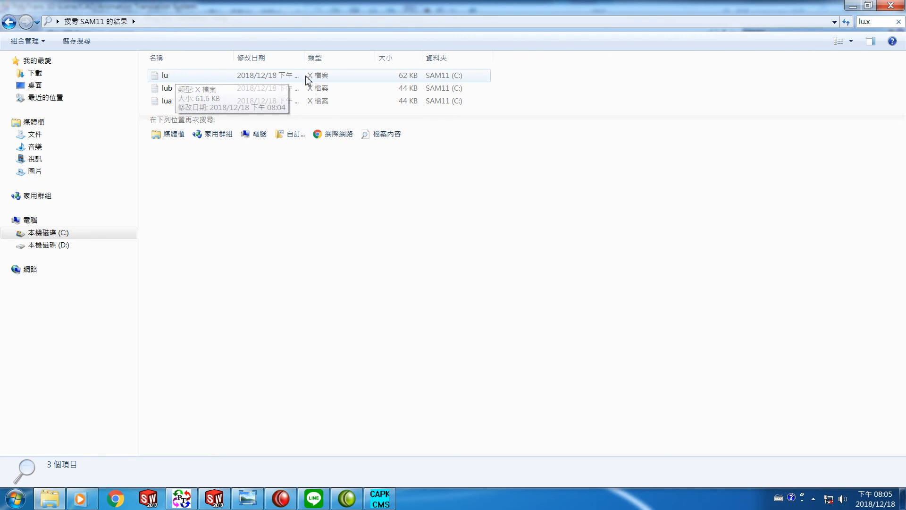
pyautogui.rightClick(169, 77)
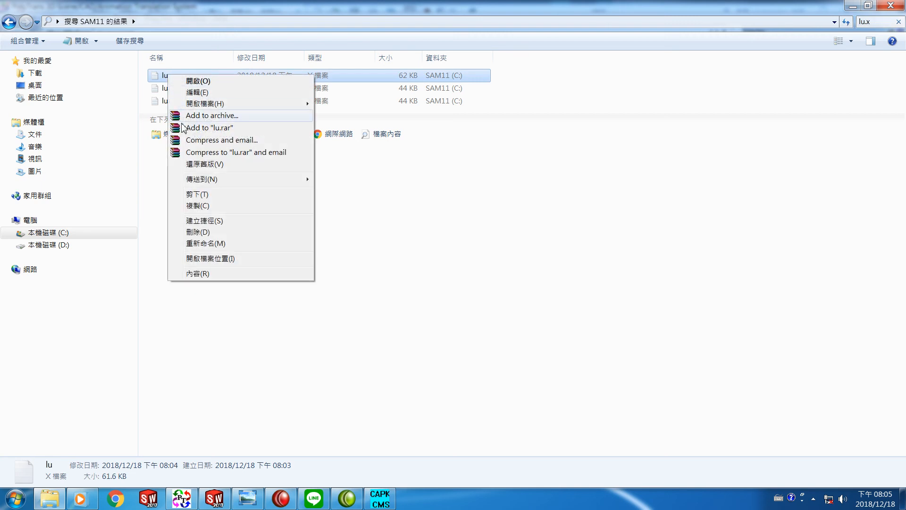
pyautogui.click(198, 206)
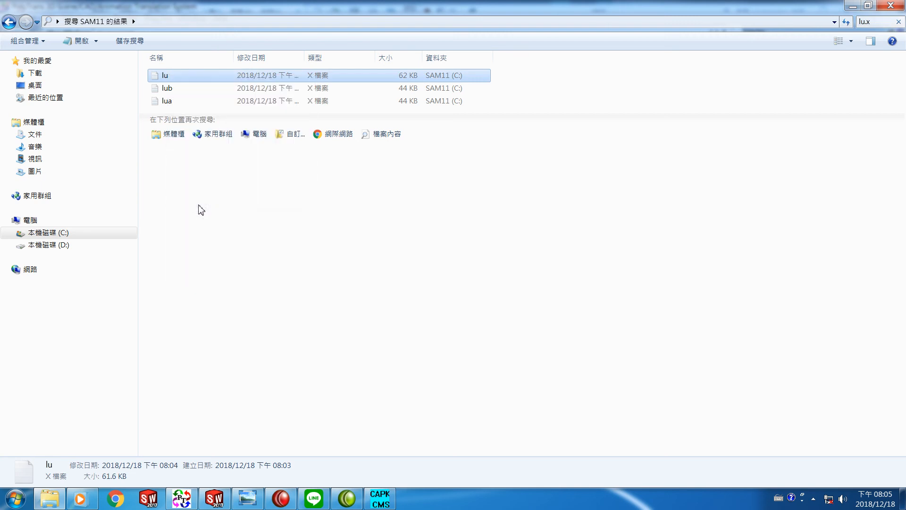
# Paste the copied lu file into the Data folder on drive C, replacing the existing lu.x
pyautogui.click(51, 234)
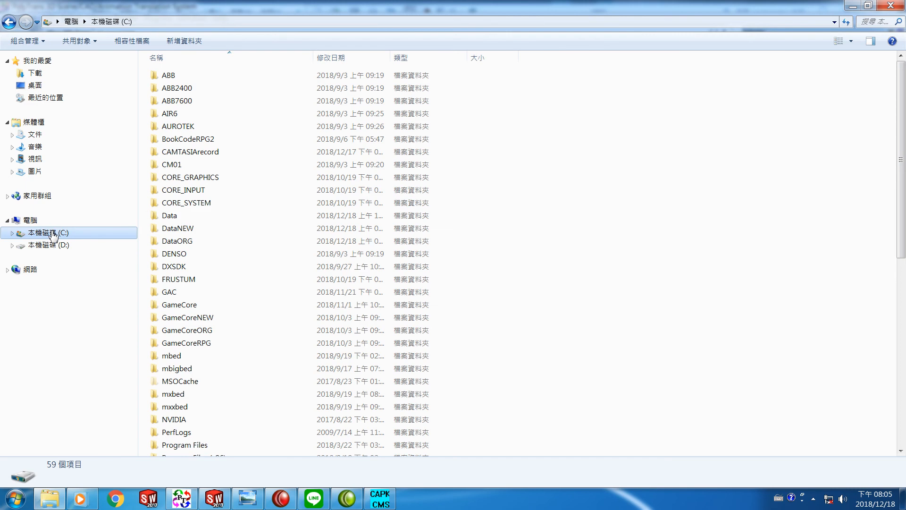
pyautogui.doubleClick(162, 216)
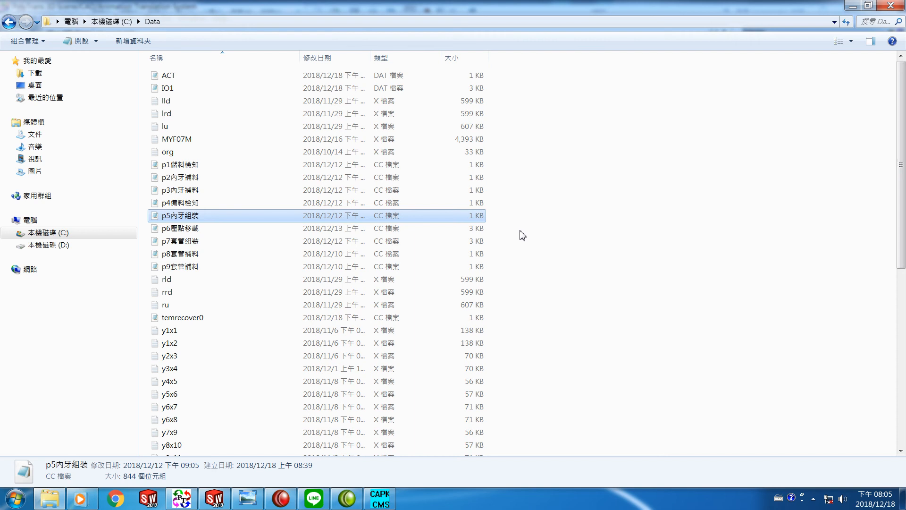
pyautogui.rightClick(522, 235)
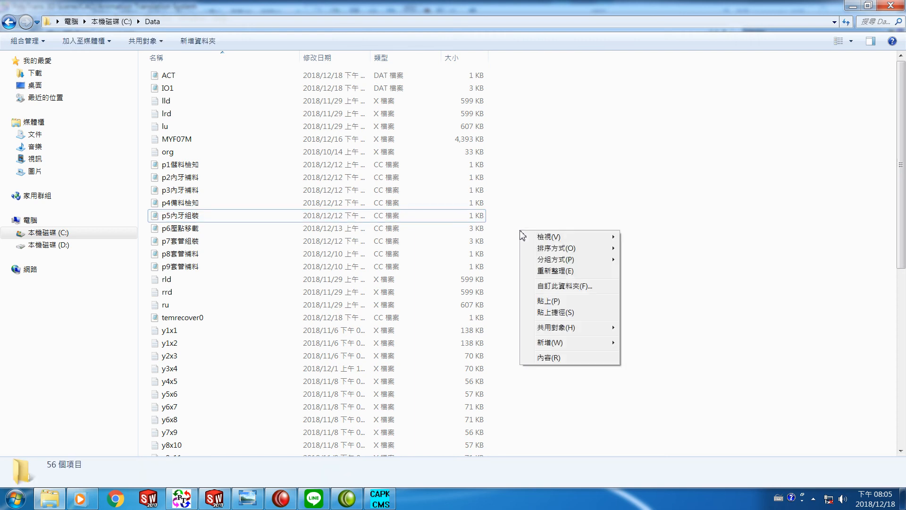
pyautogui.click(542, 301)
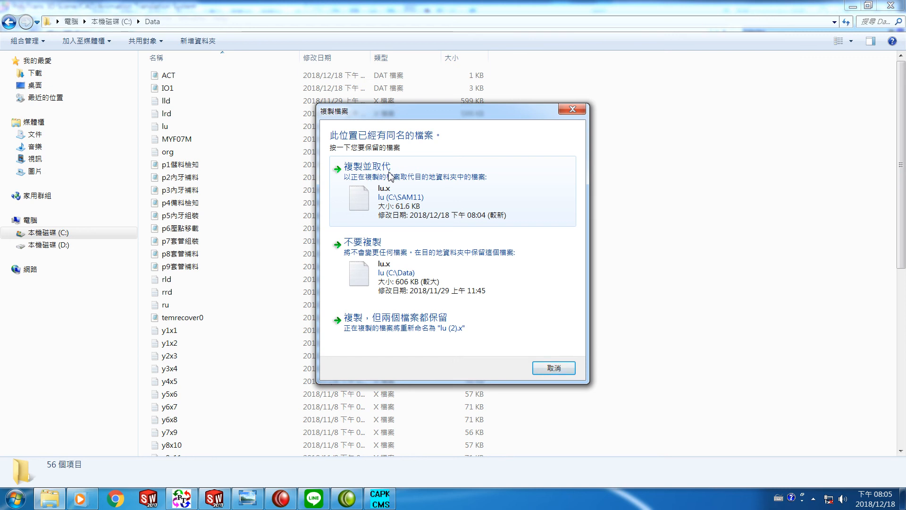
pyautogui.click(388, 193)
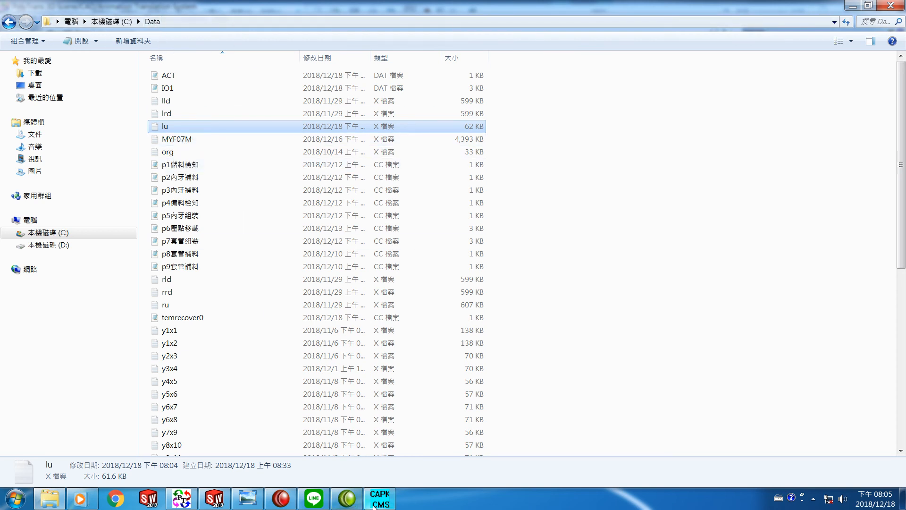
# Switch to CAPPKHCMS, clear the current scene and load the scenery CSV file yf7new from the Data folder
pyautogui.click(380, 501)
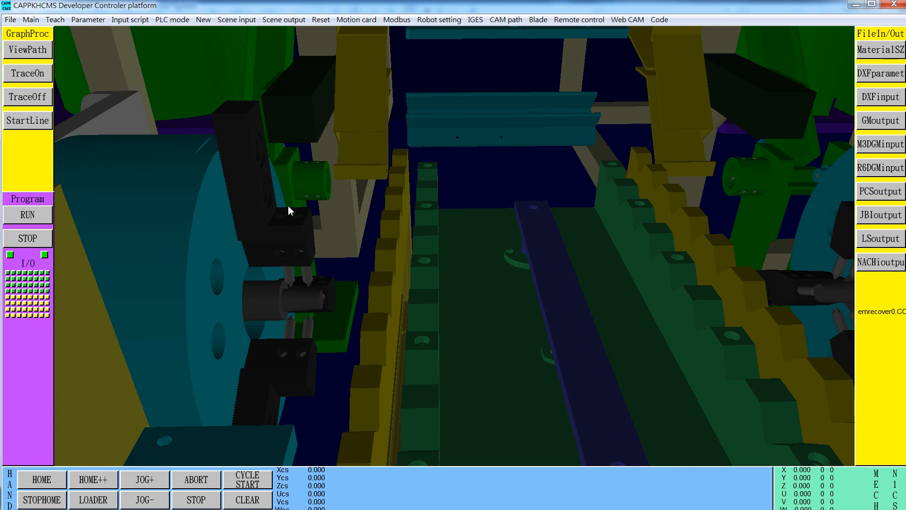
pyautogui.click(205, 23)
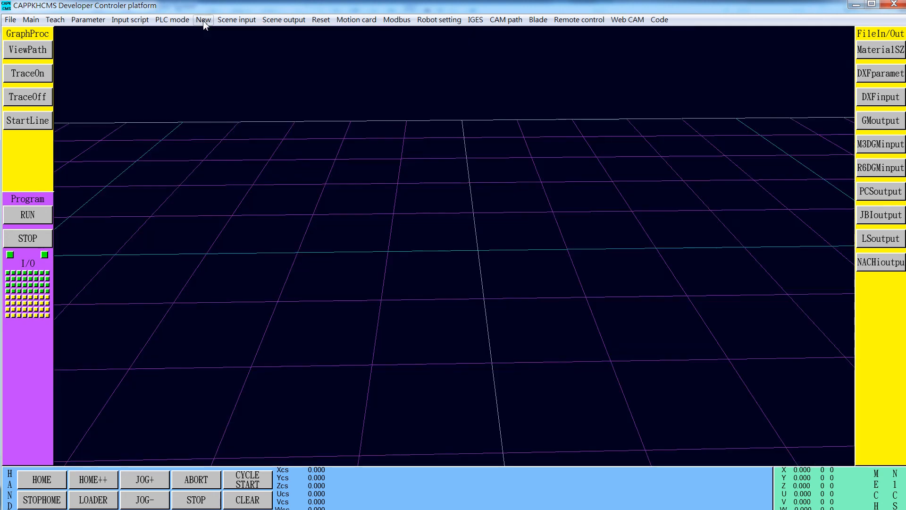
pyautogui.click(232, 22)
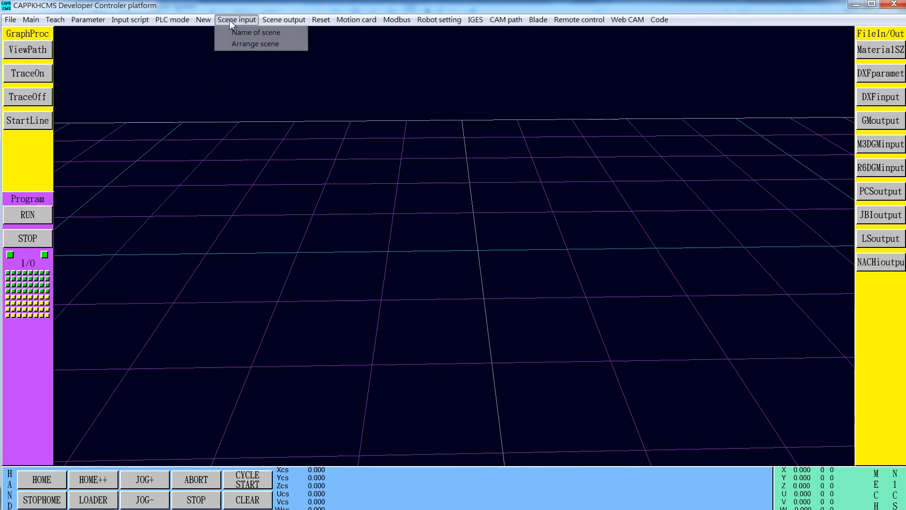
pyautogui.click(242, 33)
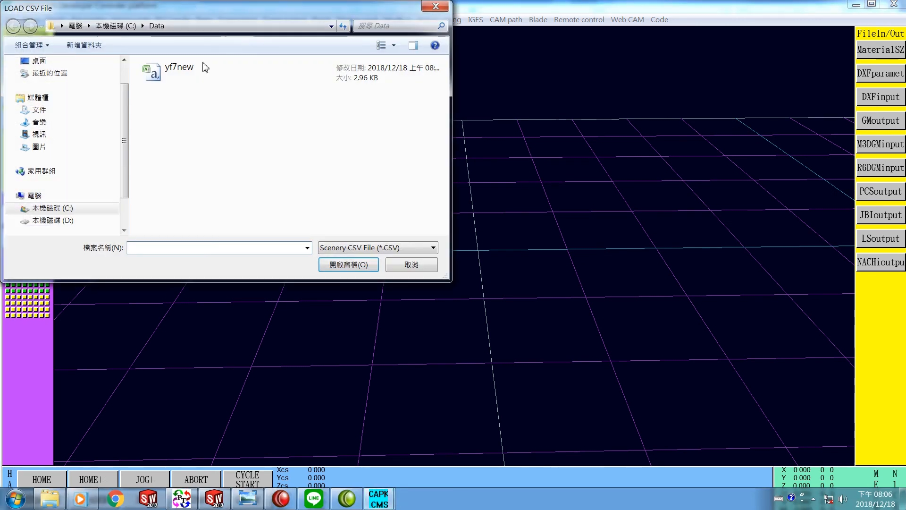
pyautogui.doubleClick(178, 75)
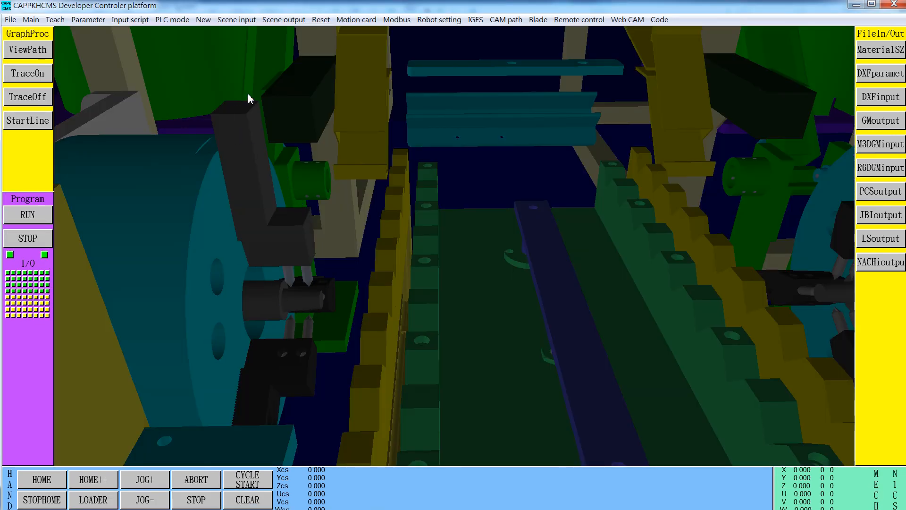
# Inspect the replaced clamping jaw and its pins up close, then switch to PLC mode and run the machine program
pyautogui.scroll(2, 271, 275)
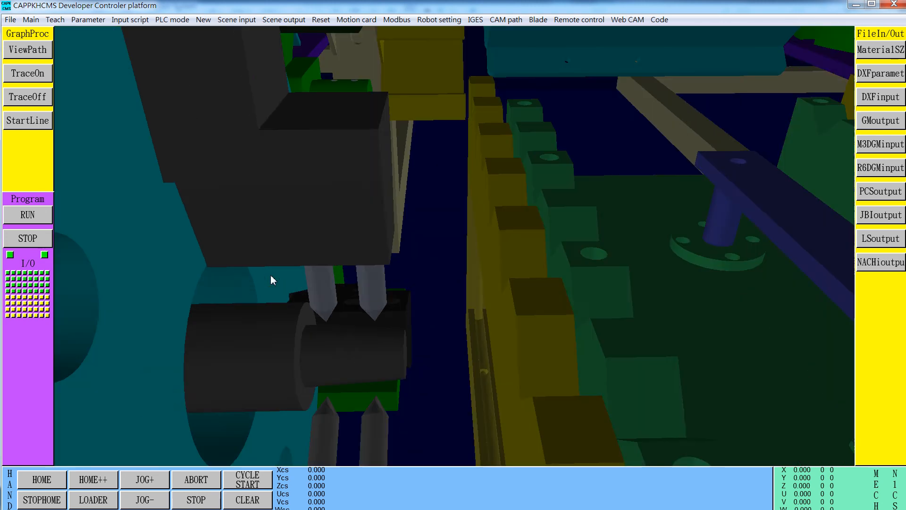
pyautogui.scroll(-2, 271, 276)
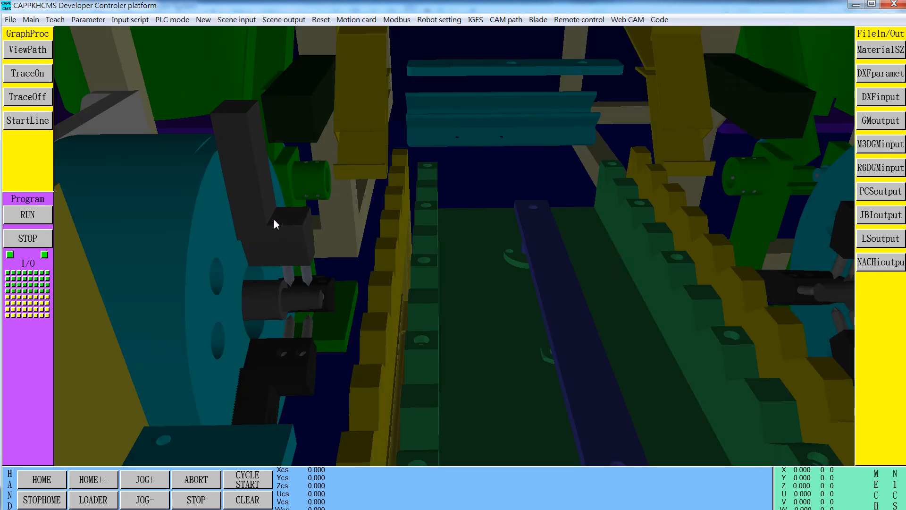
pyautogui.scroll(-1, 300, 282)
pyautogui.scroll(1, 300, 285)
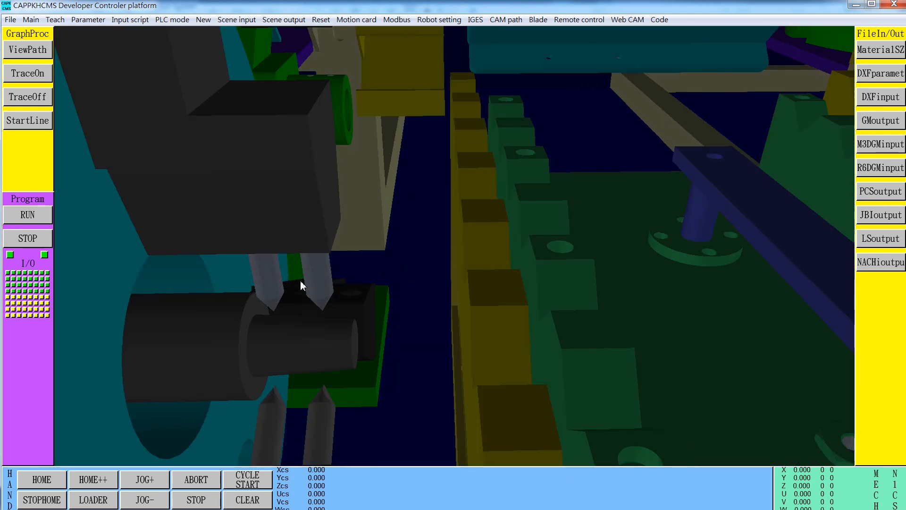
pyautogui.scroll(-3, 346, 281)
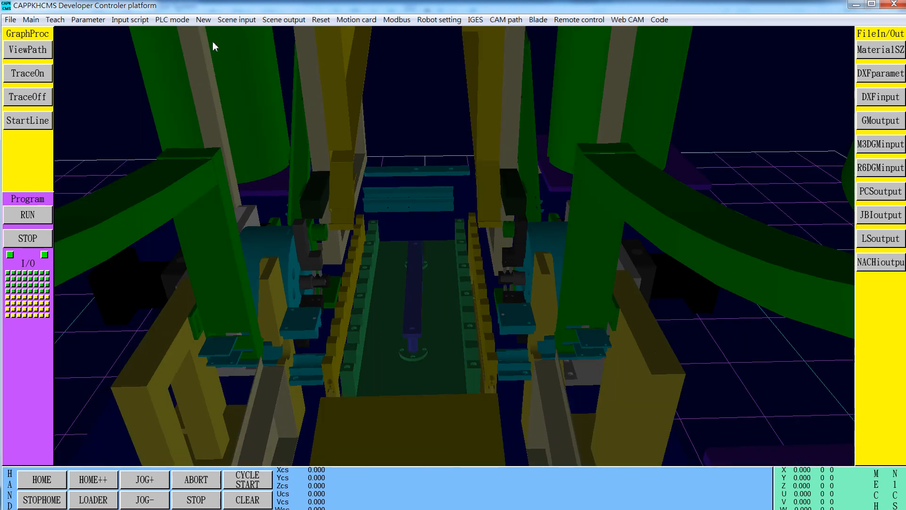
pyautogui.click(167, 20)
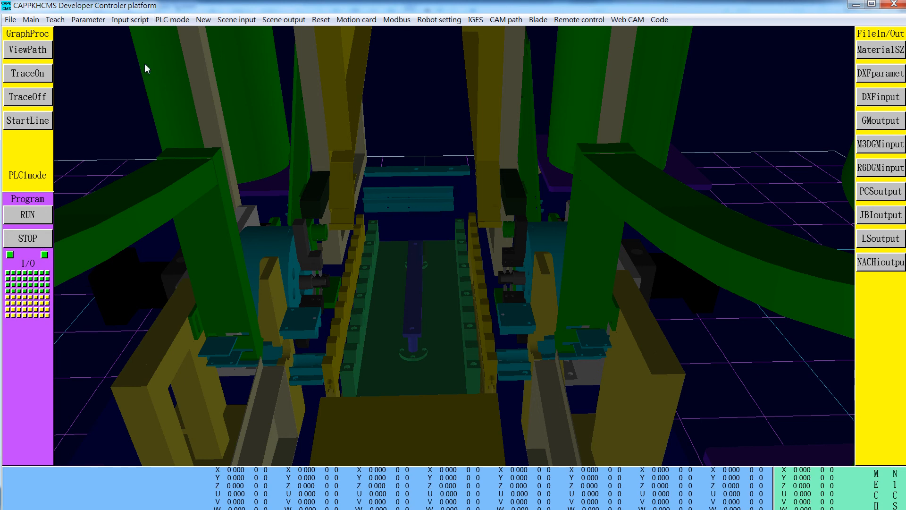
pyautogui.click(36, 274)
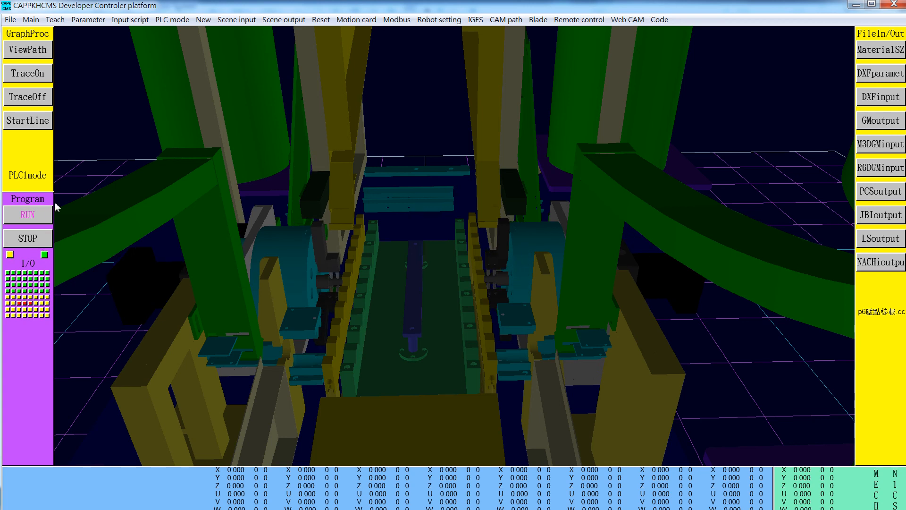